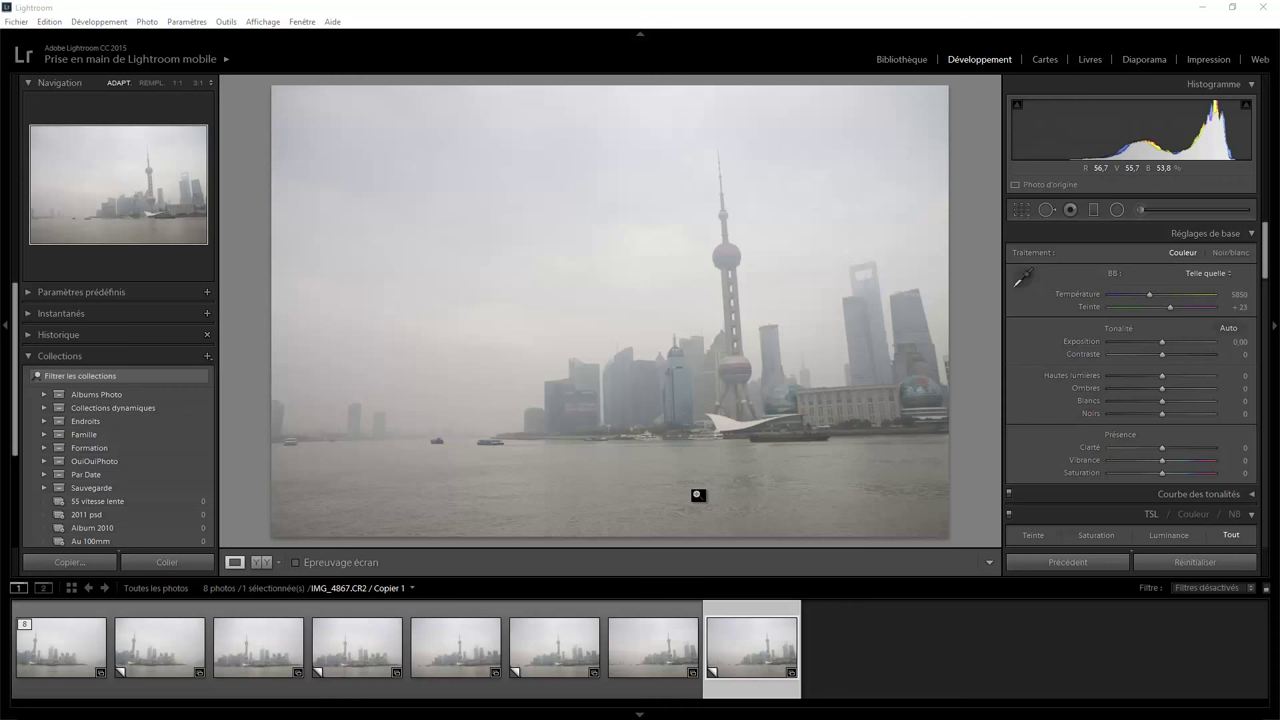
- Inspect the foggy tower's ball at 1:1, then return to the fitted view
{"action": "left_click", "coordinate": [730, 366]}
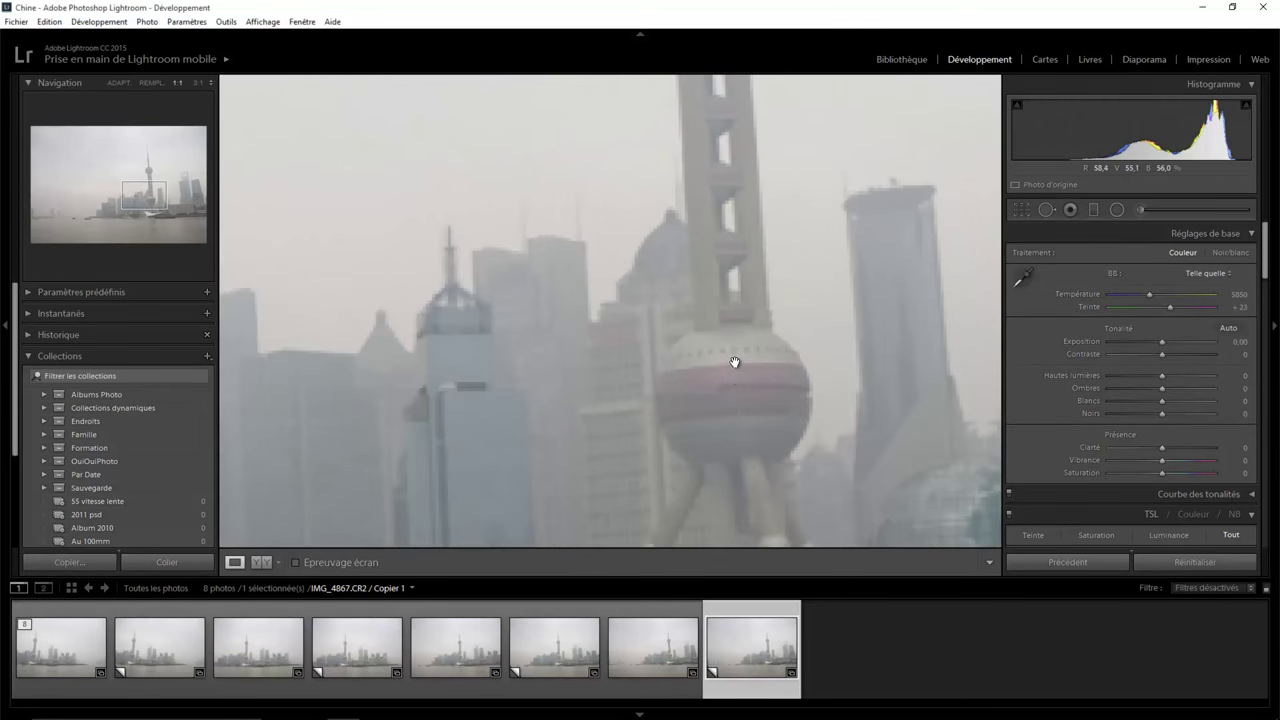
{"action": "left_click", "coordinate": [734, 390]}
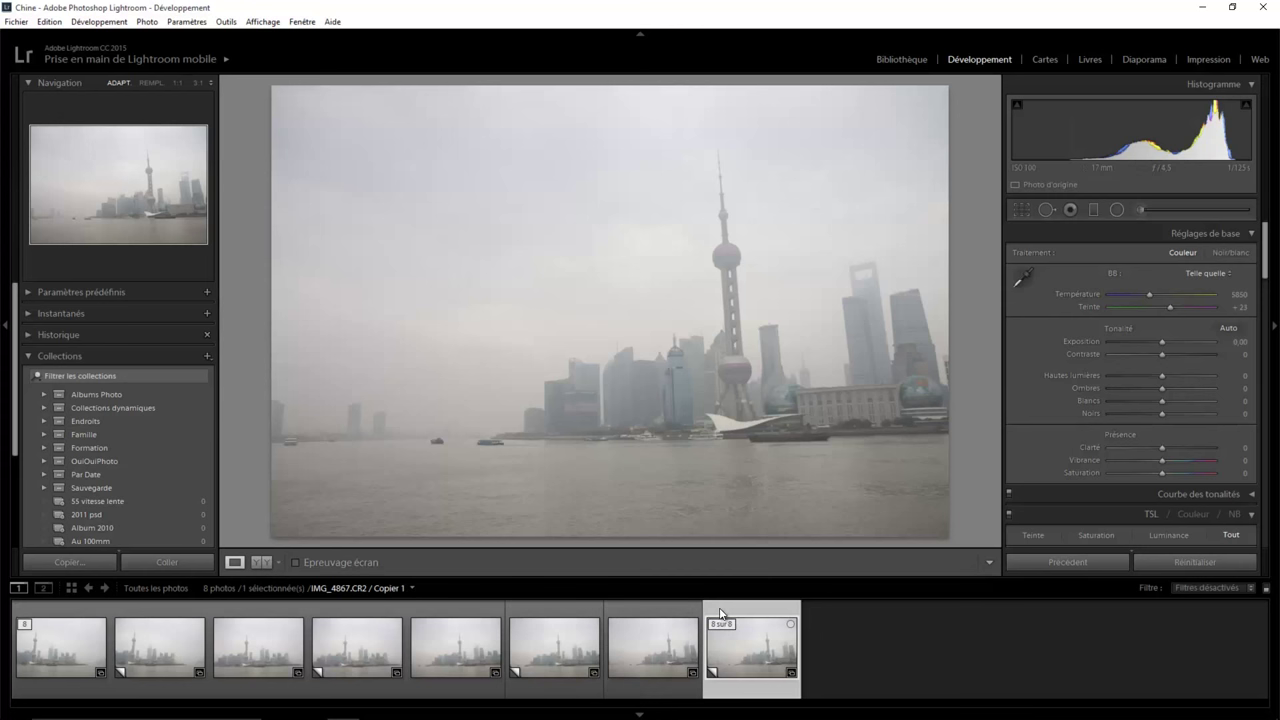
- Select the eight skyline shots and merge them with Fusion de photos > Panorama
{"action": "left_click", "coordinate": [77, 614], "text": "shift"}
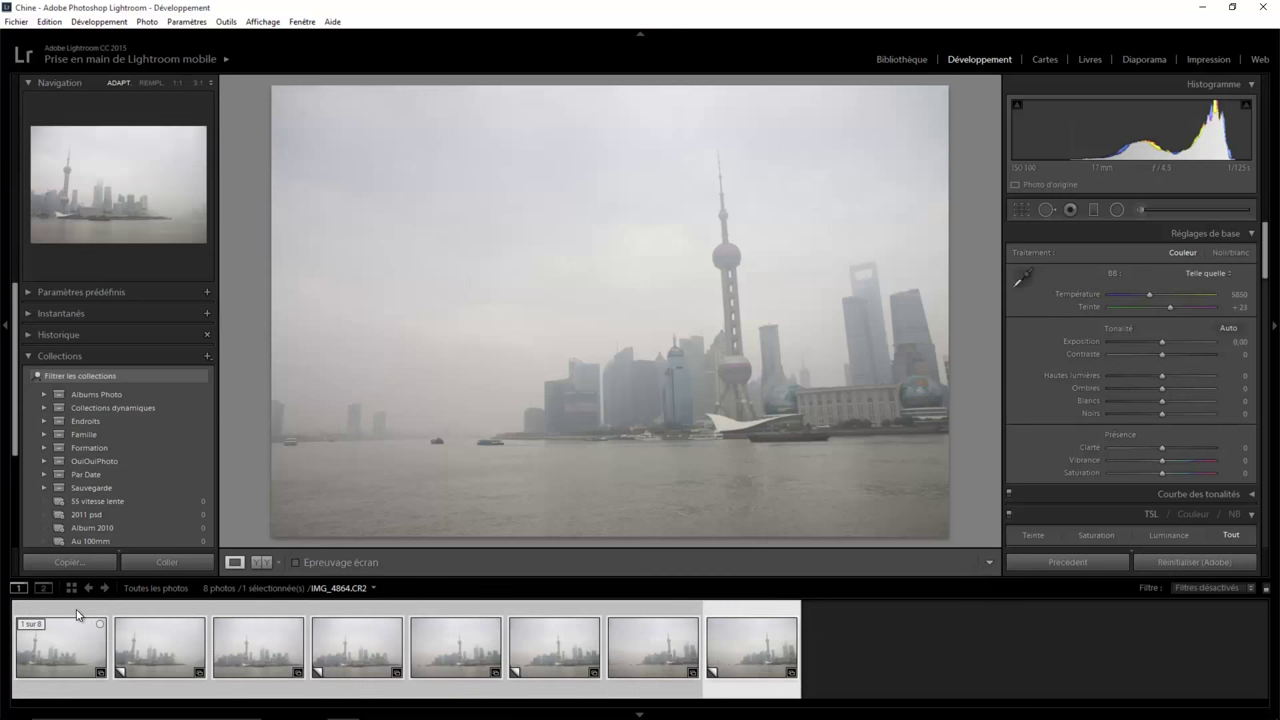
{"action": "right_click", "coordinate": [285, 612]}
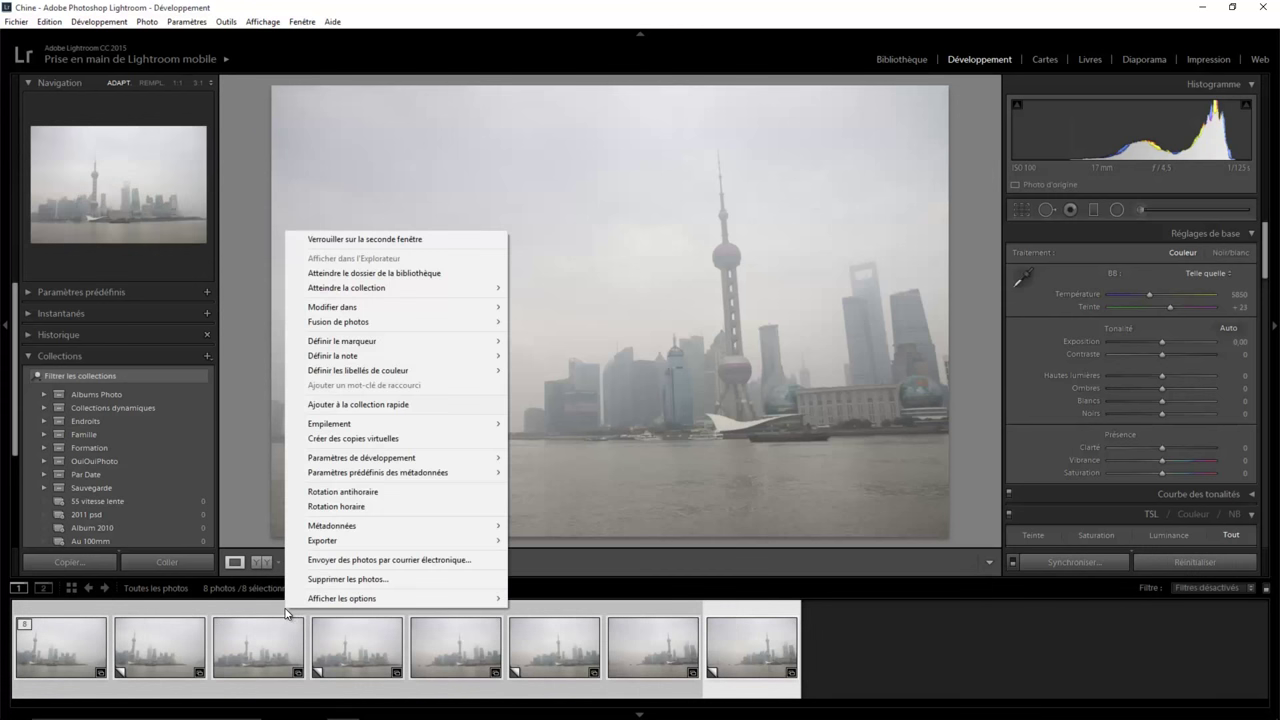
{"action": "mouse_move", "coordinate": [338, 322]}
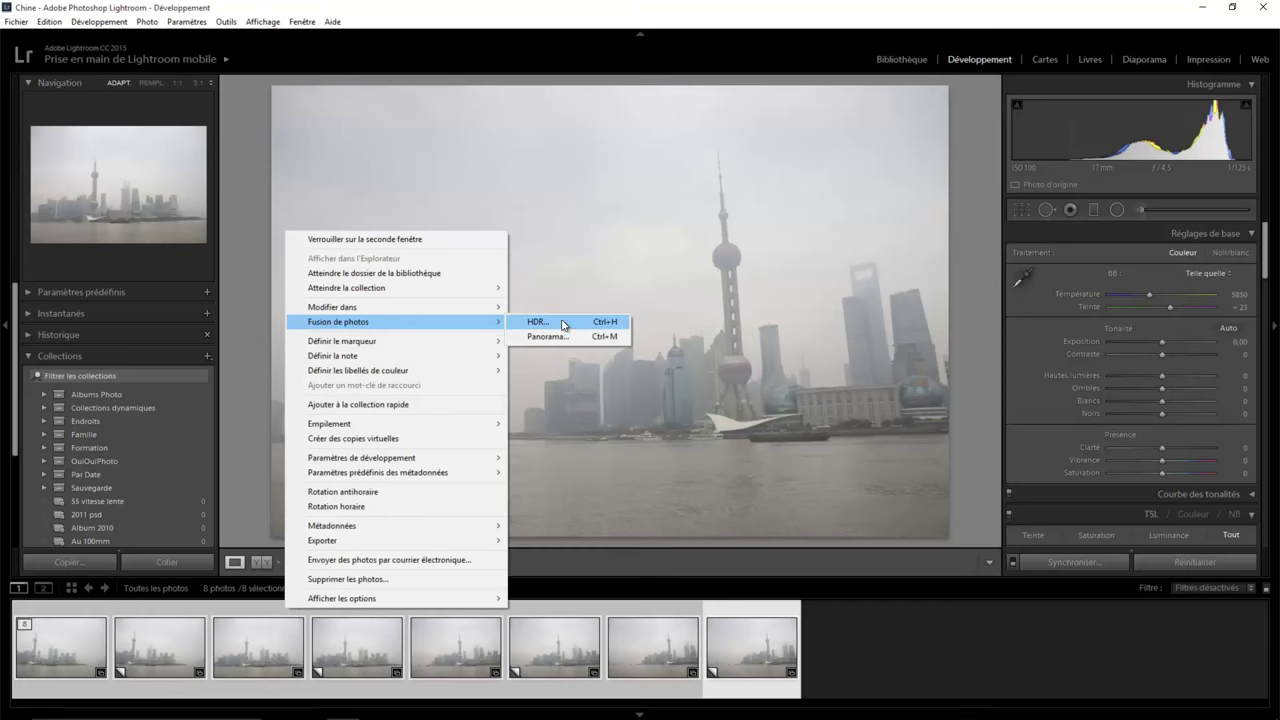
{"action": "left_click", "coordinate": [553, 337]}
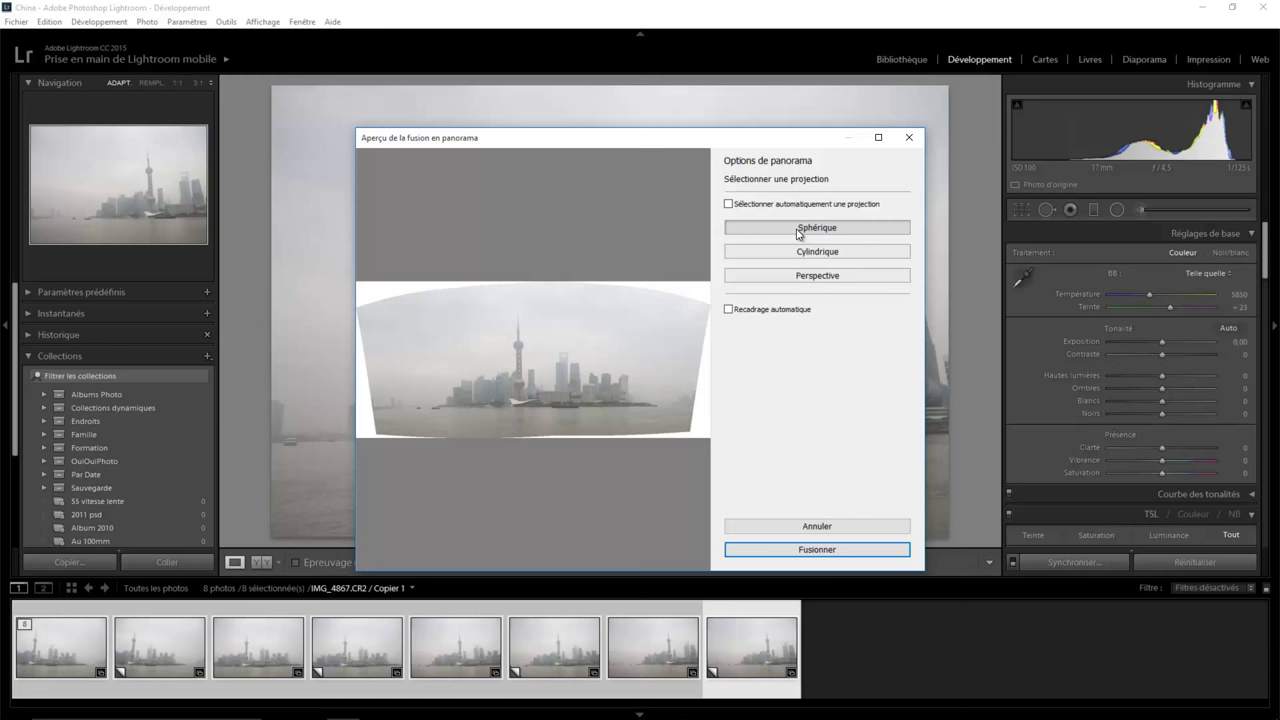
{"action": "left_click", "coordinate": [814, 549]}
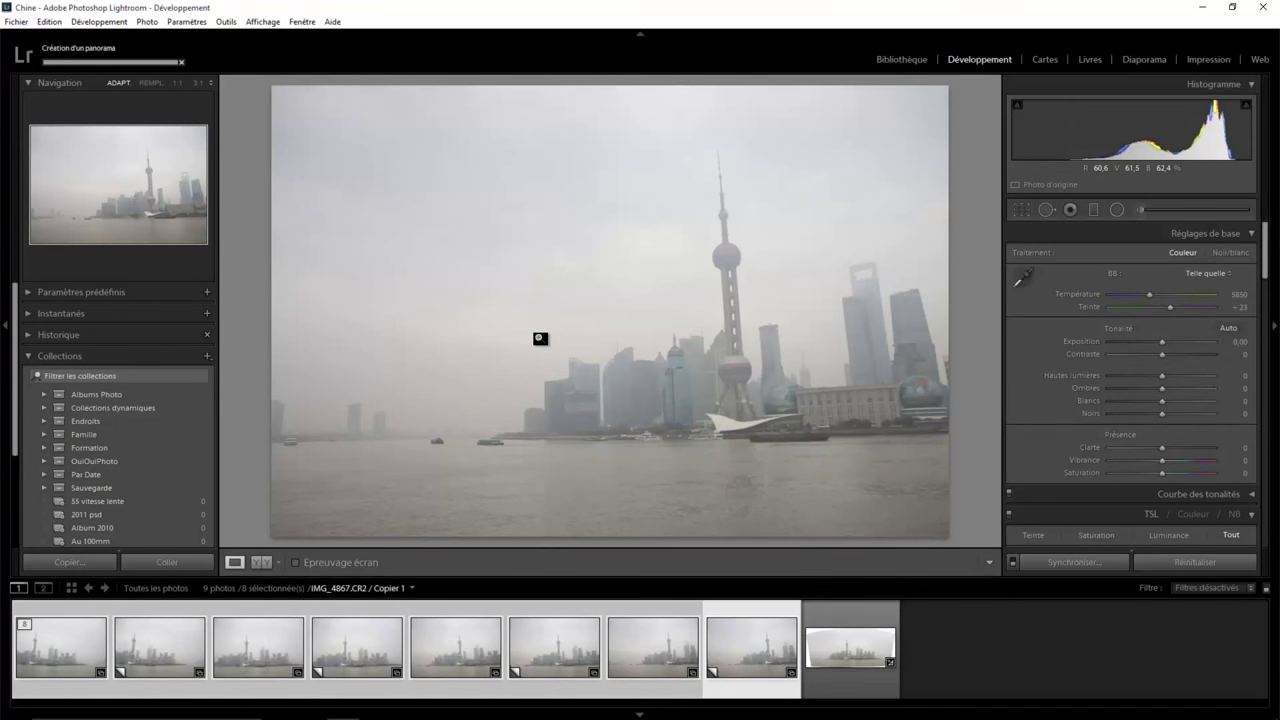
- Open the merged panorama and scroll to Corrections de l'objectif > Manuel
{"action": "left_click", "coordinate": [846, 688]}
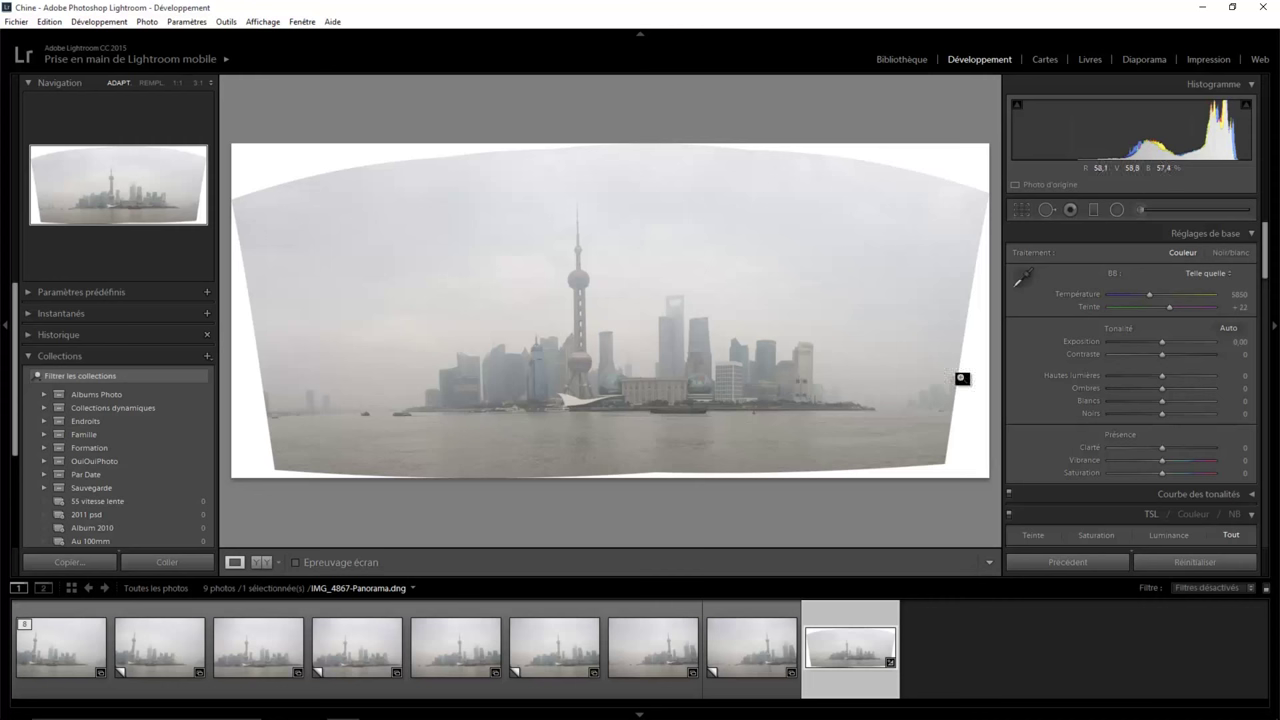
{"action": "left_click_drag", "start_coordinate": [1266, 268], "coordinate": [1256, 445]}
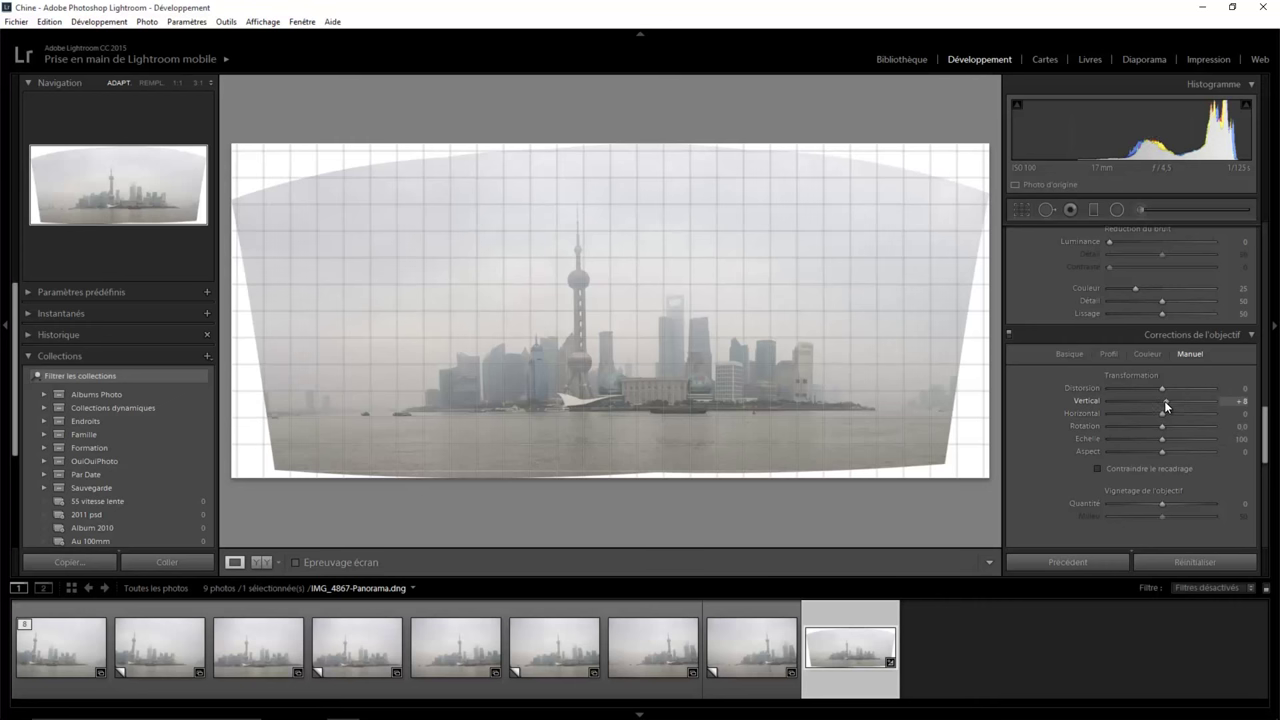
- Set the manual transform to Vertical +10, Rotation +0.8 and Horizontal −7
{"action": "left_click_drag", "start_coordinate": [1164, 400], "coordinate": [1167, 401]}
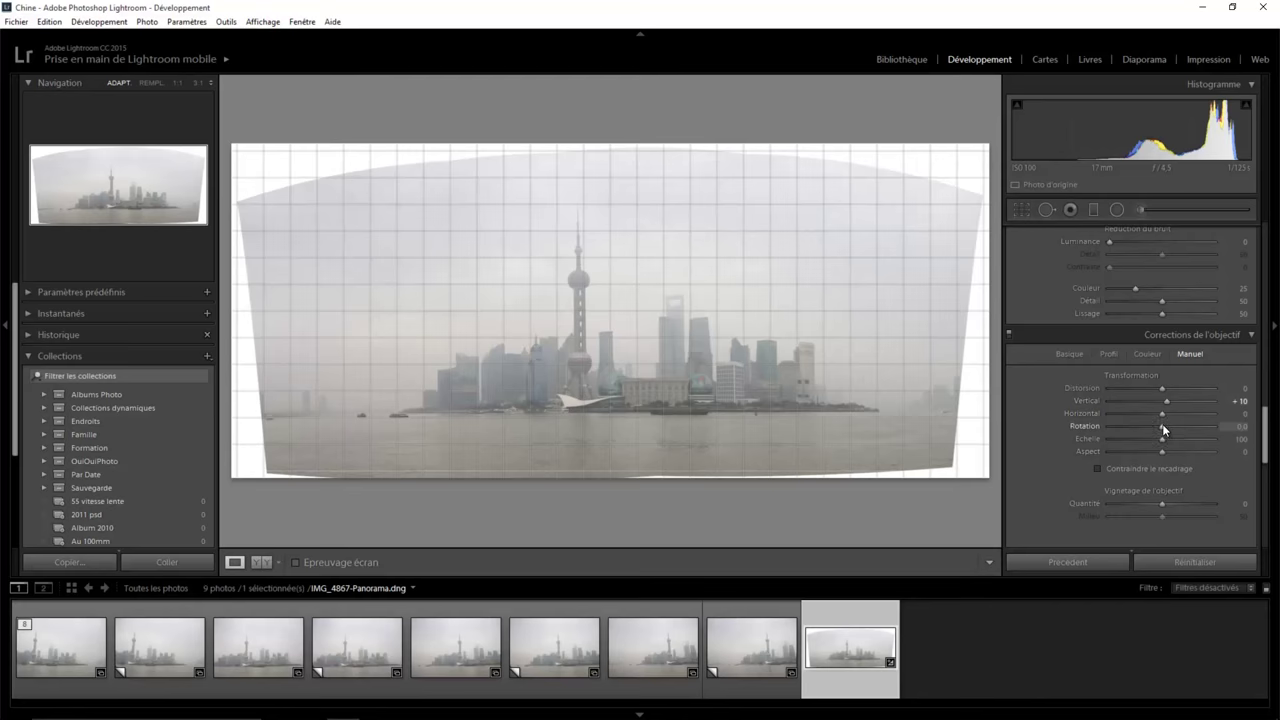
{"action": "left_click_drag", "start_coordinate": [1163, 428], "coordinate": [1167, 428]}
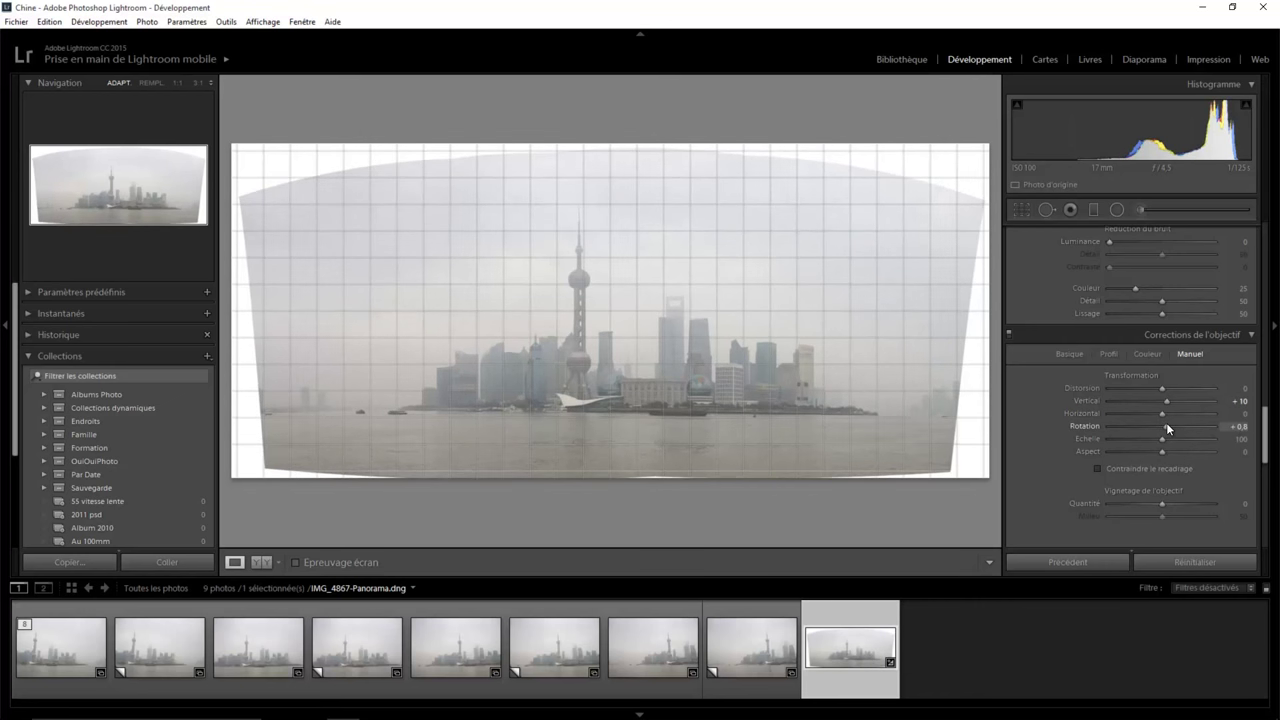
{"action": "left_click_drag", "start_coordinate": [1168, 423], "coordinate": [1159, 414]}
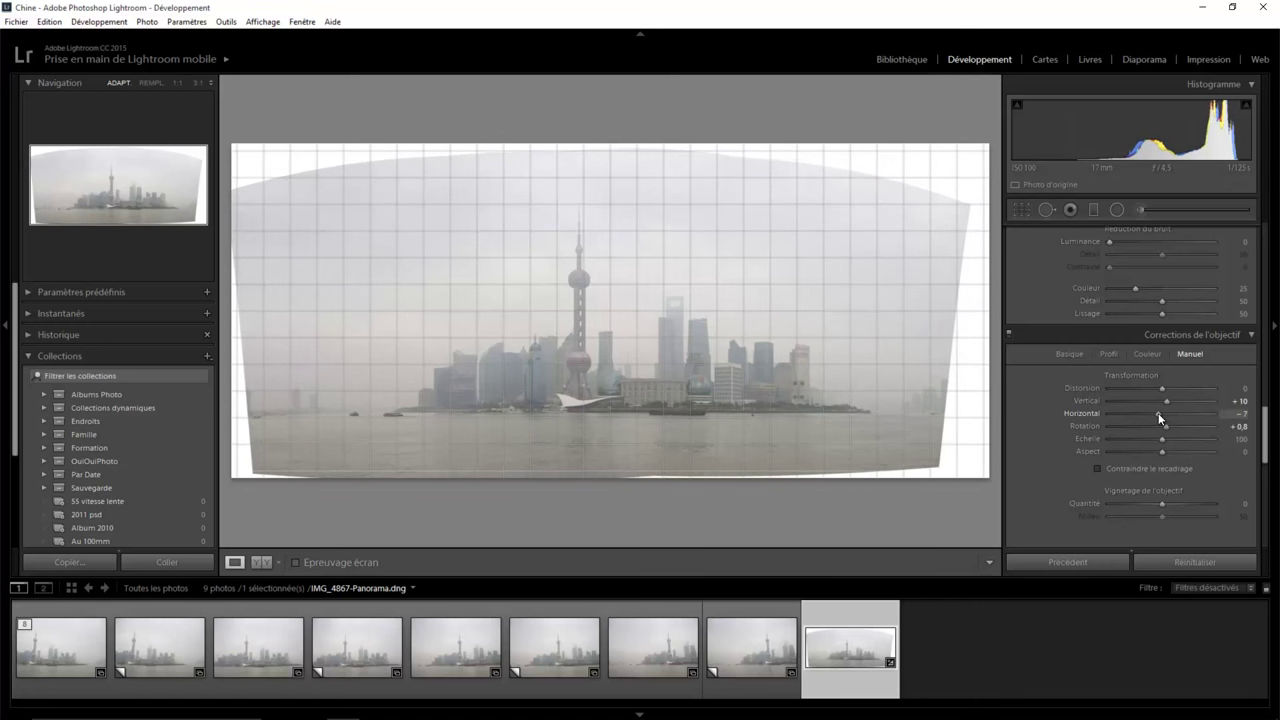
{"action": "left_click_drag", "start_coordinate": [1160, 418], "coordinate": [1159, 418]}
- Set the Effets panel's Correction du voile (Dehaze) to +67
{"action": "left_click_drag", "start_coordinate": [1266, 422], "coordinate": [1267, 482]}
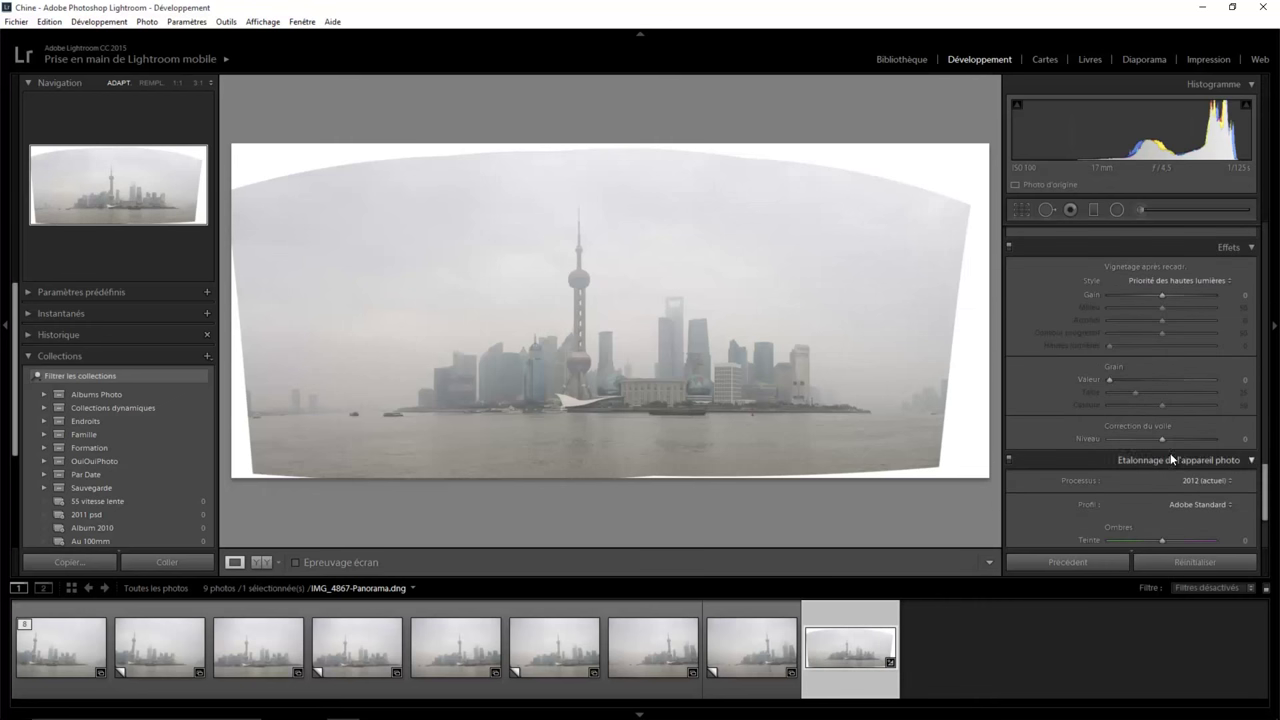
{"action": "mouse_move", "coordinate": [1160, 439]}
{"action": "left_mouse_down"}
{"action": "mouse_move", "coordinate": [1217, 438]}
{"action": "mouse_move", "coordinate": [1195, 437]}
{"action": "left_mouse_up"}
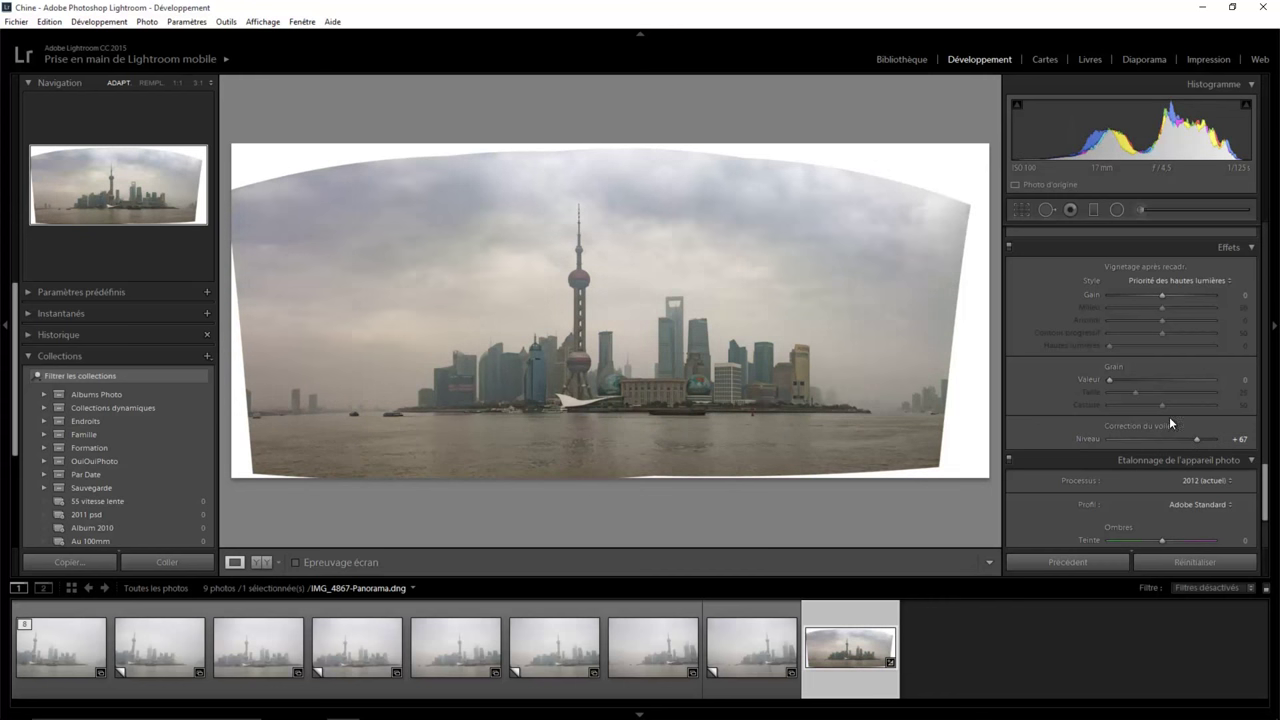
{"action": "left_click_drag", "start_coordinate": [1269, 485], "coordinate": [1275, 225]}
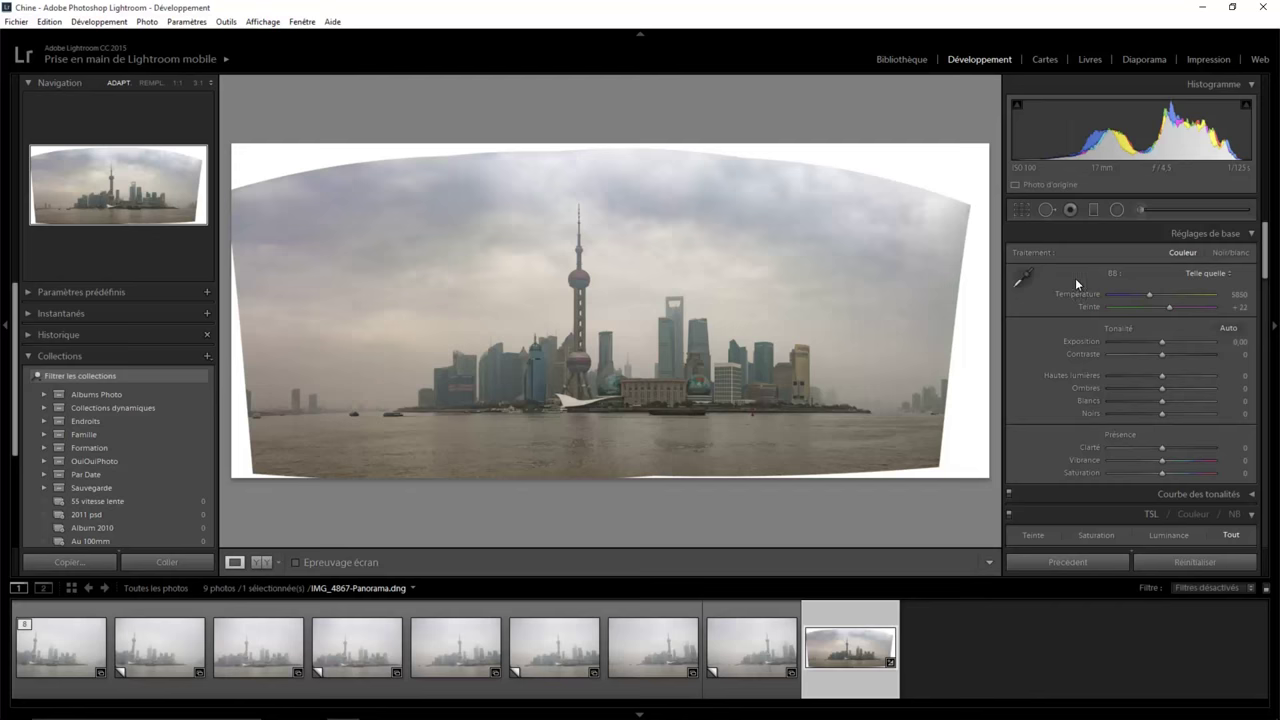
- Set Clarity +50 and sample neutral grey sky for a 5750 white balance
{"action": "left_click_drag", "start_coordinate": [1162, 449], "coordinate": [1185, 449]}
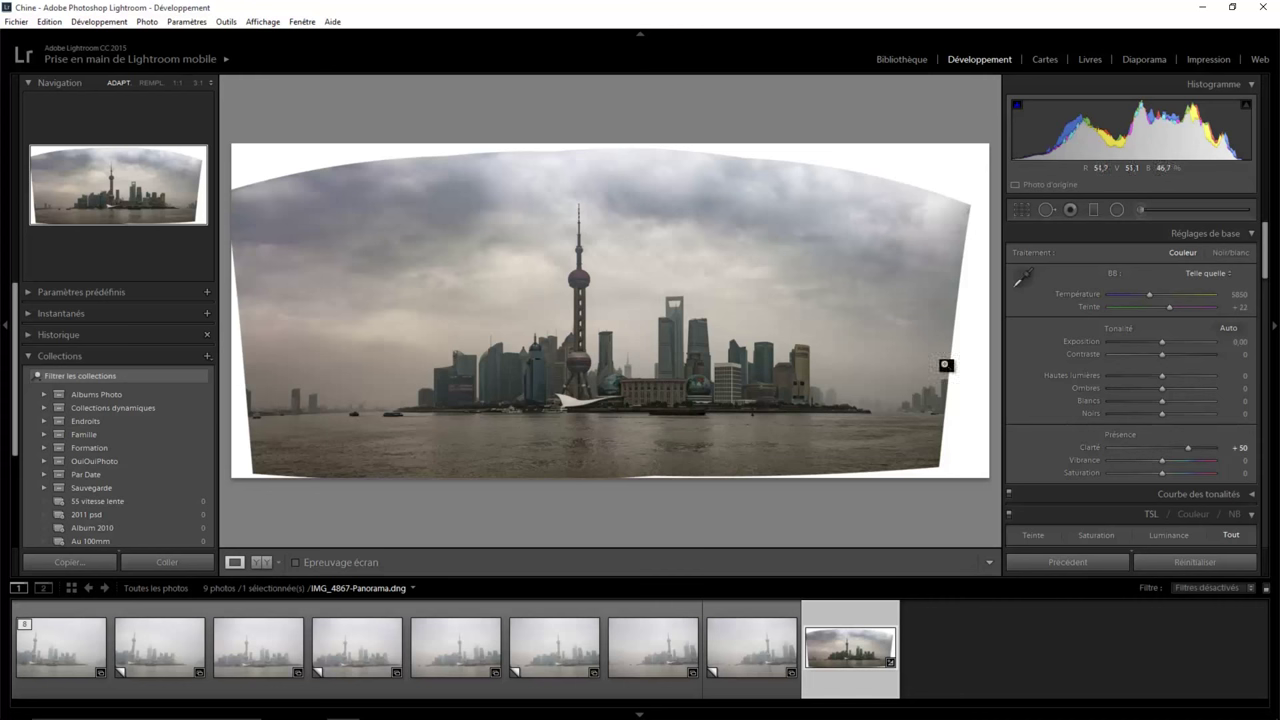
{"action": "left_click", "coordinate": [1020, 278]}
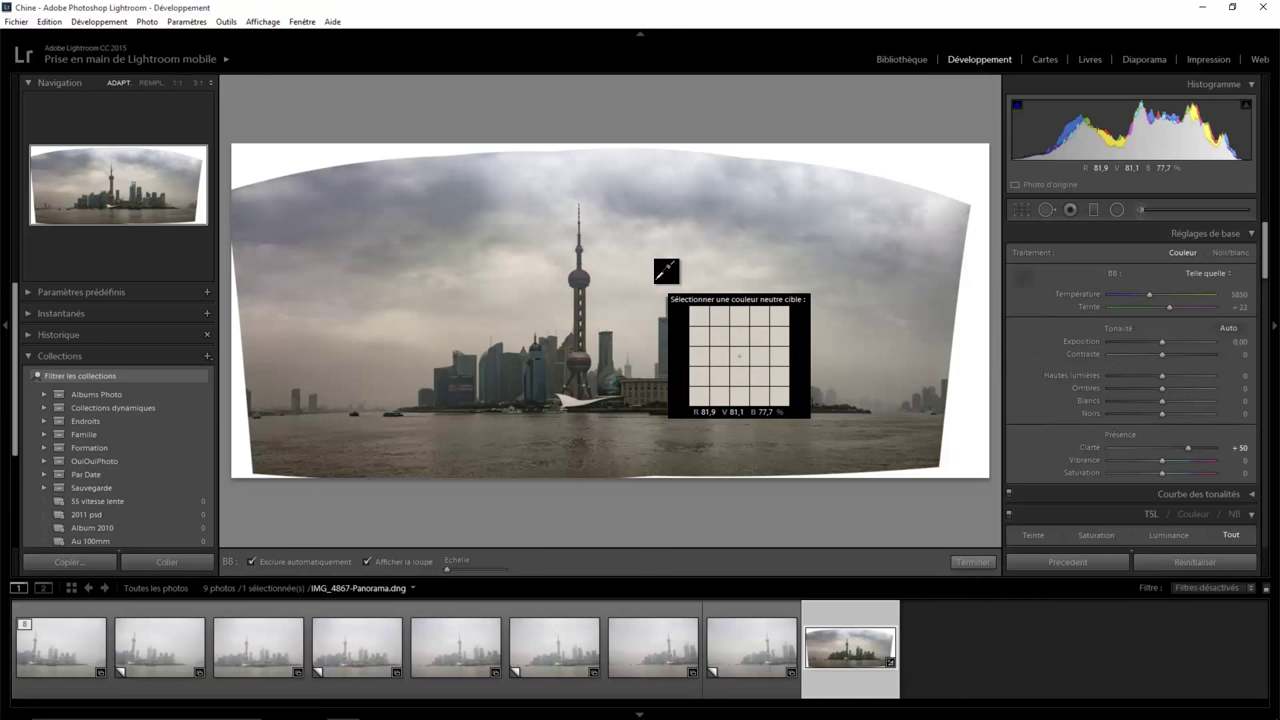
{"action": "left_click", "coordinate": [666, 270]}
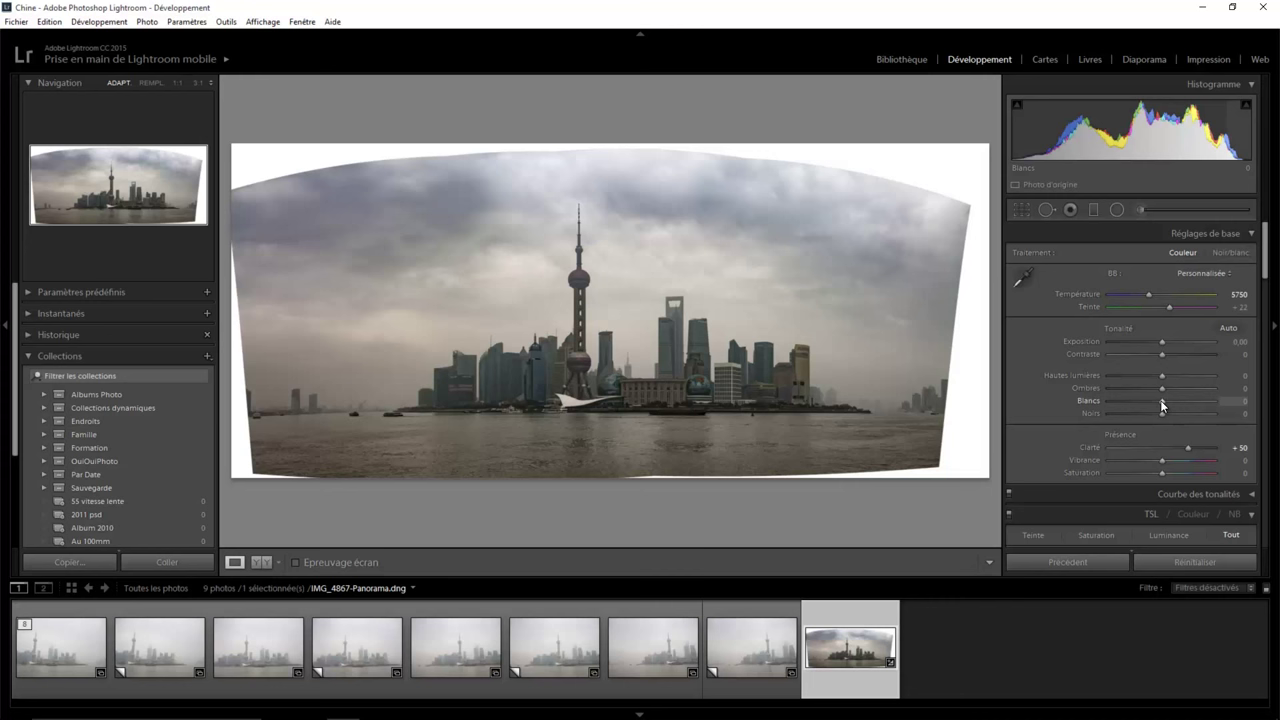
- Set Whites +38, Blacks −18 and Shadows +68
{"action": "key", "text": "shift"}
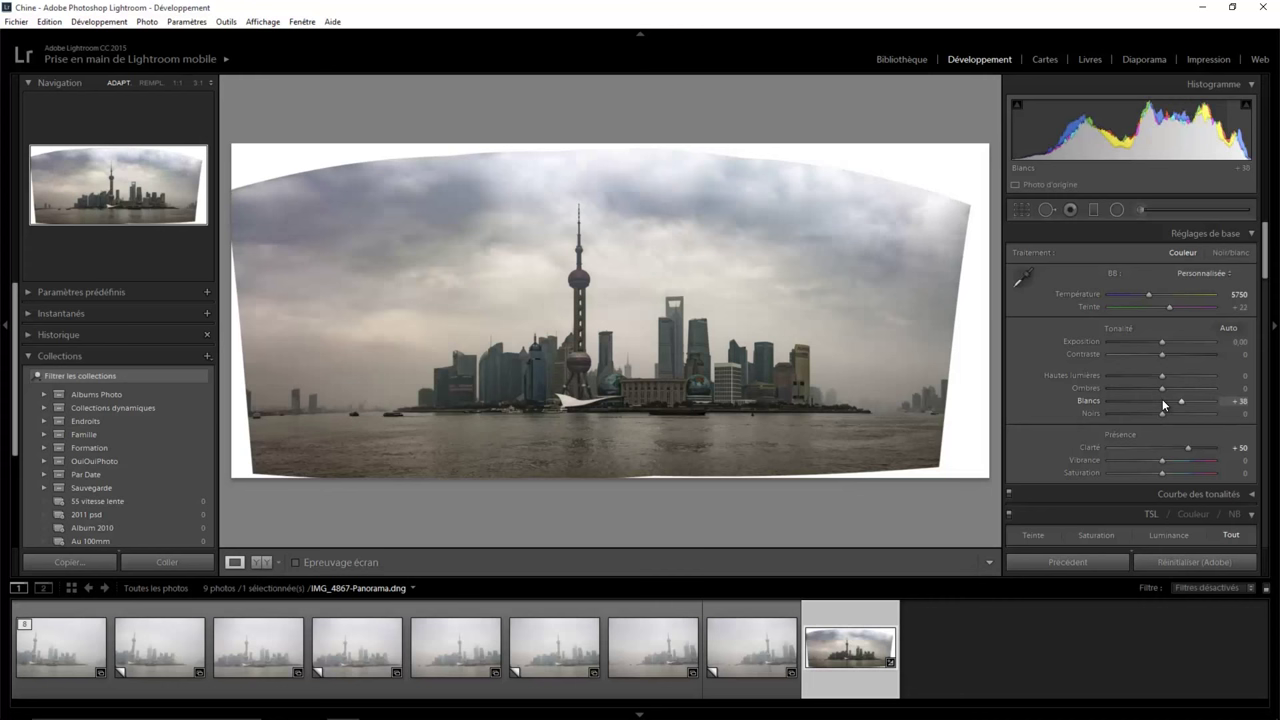
{"action": "key", "text": "shift"}
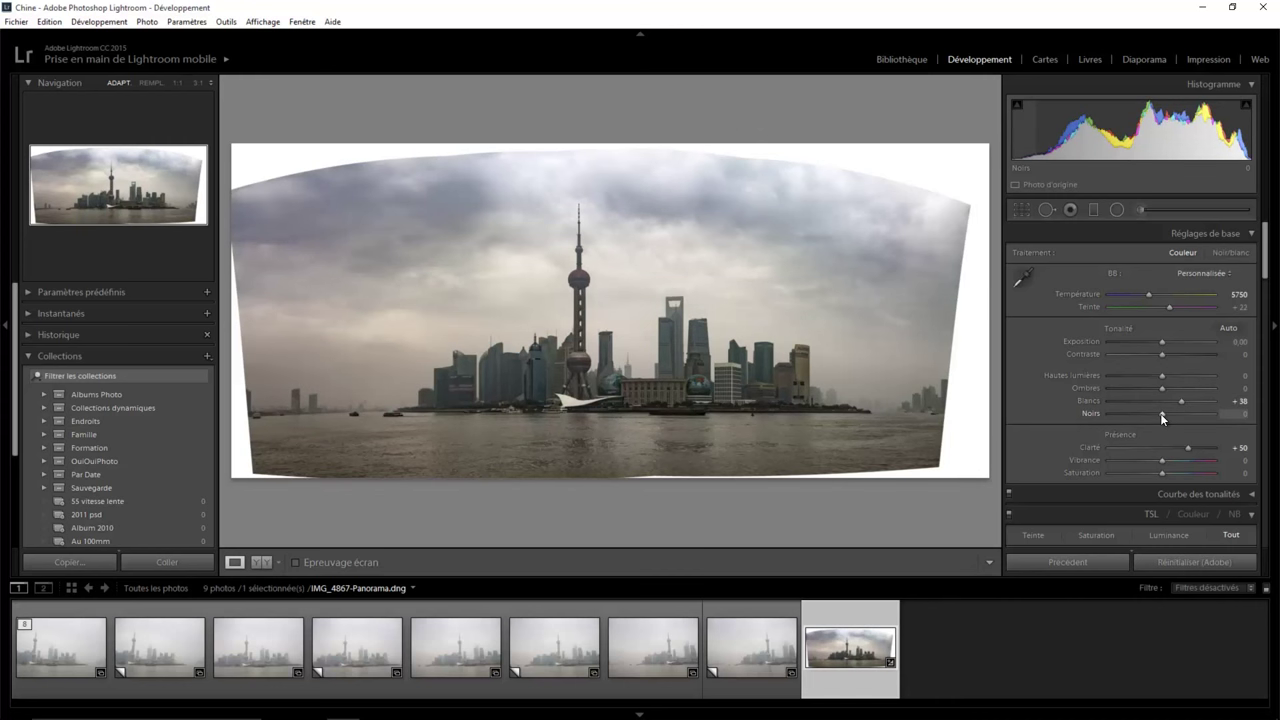
{"action": "left_click_drag", "start_coordinate": [1160, 413], "coordinate": [1079, 412]}
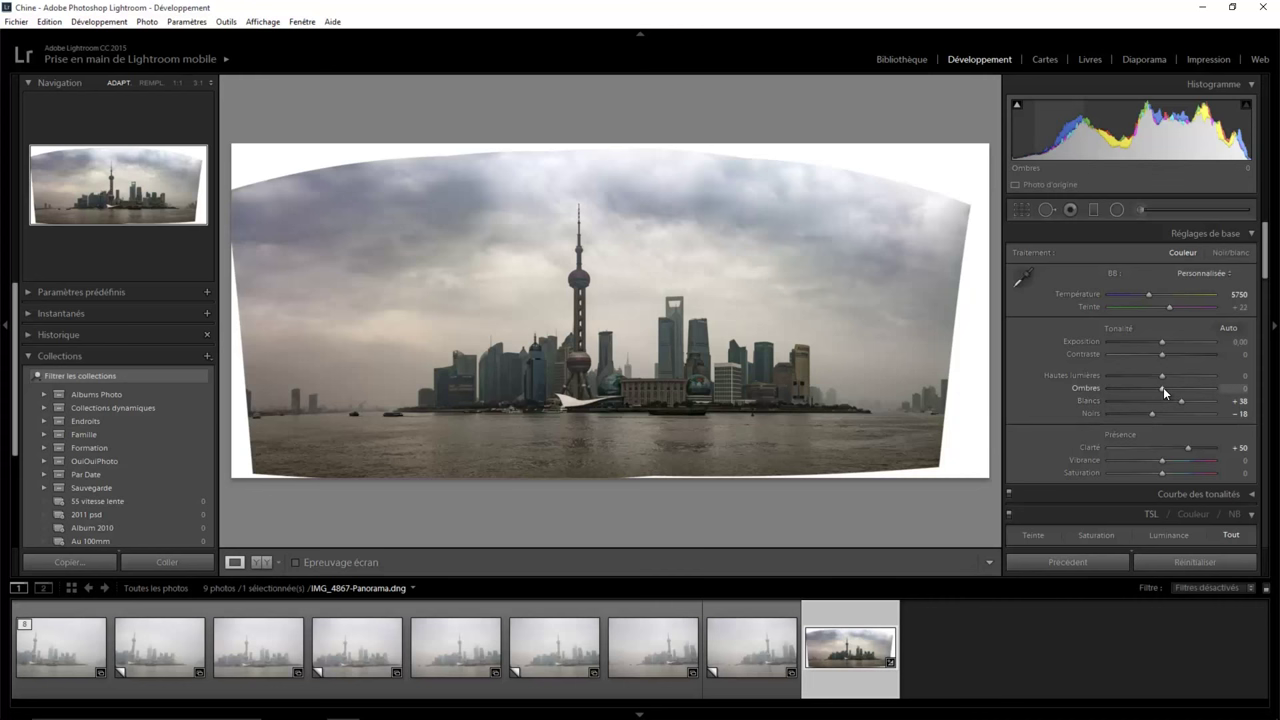
{"action": "left_click_drag", "start_coordinate": [1163, 387], "coordinate": [1201, 384]}
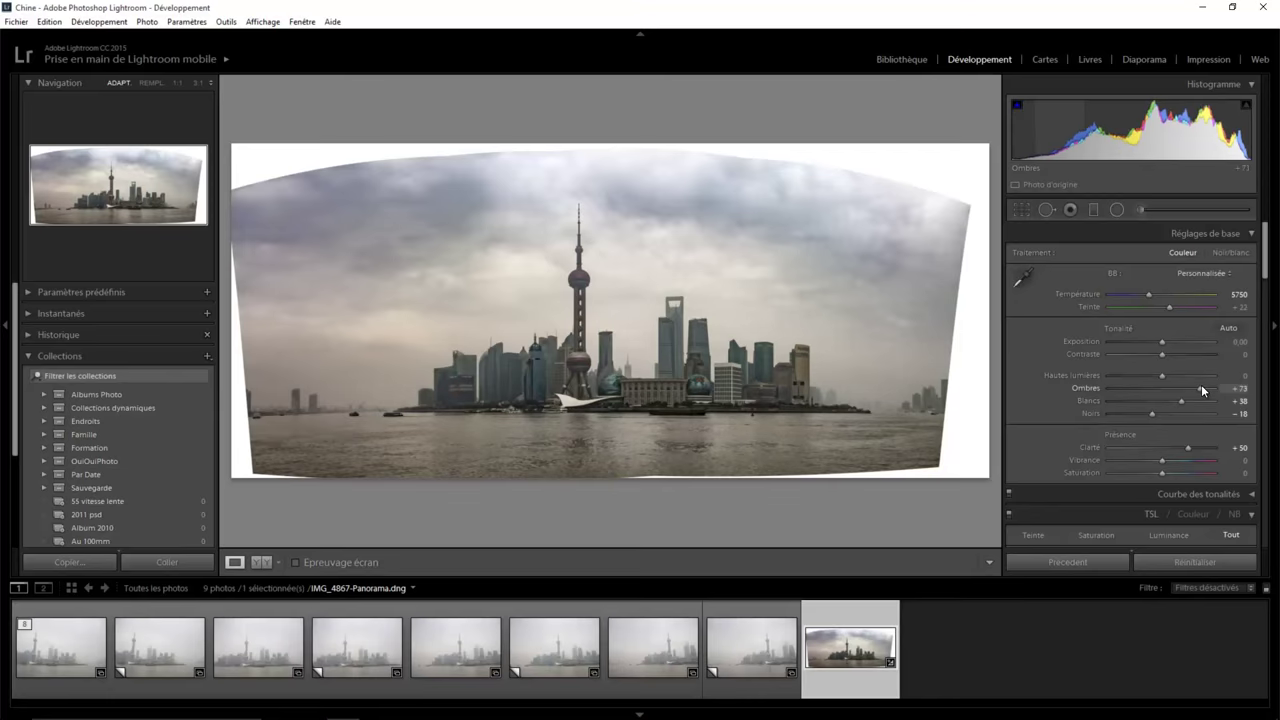
{"action": "left_click_drag", "start_coordinate": [1201, 384], "coordinate": [1197, 387]}
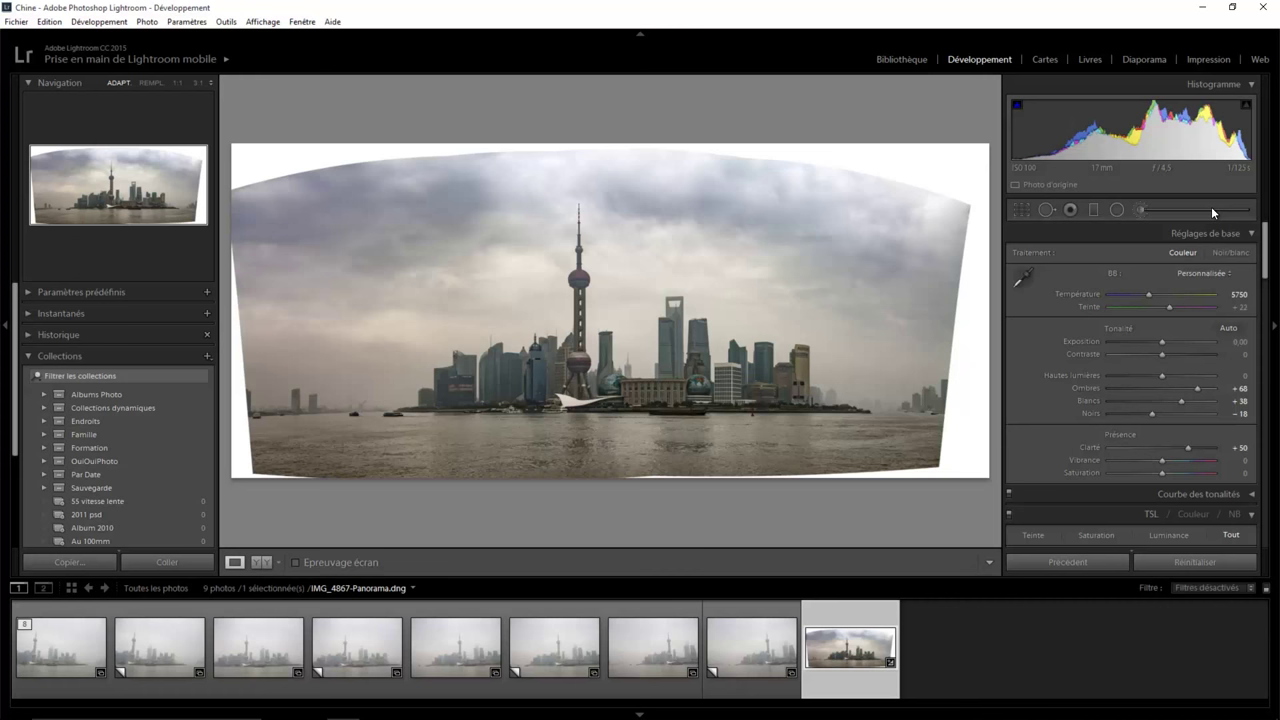
- Draw a radial filter around the central skyline with Exposure +0.82 and Contrast +39
{"action": "key", "text": "shift+m"}
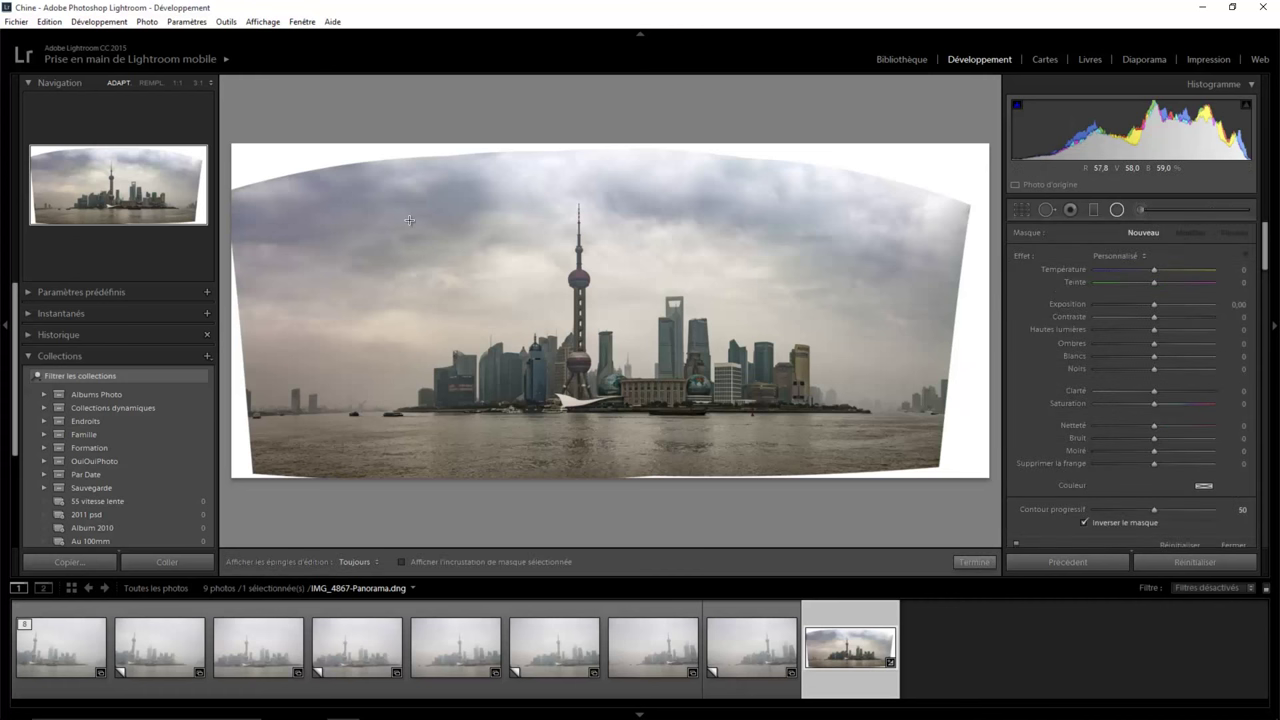
{"action": "mouse_move", "coordinate": [576, 313]}
{"action": "left_mouse_down"}
{"action": "mouse_move", "coordinate": [710, 357]}
{"action": "mouse_move", "coordinate": [820, 420]}
{"action": "left_mouse_up"}
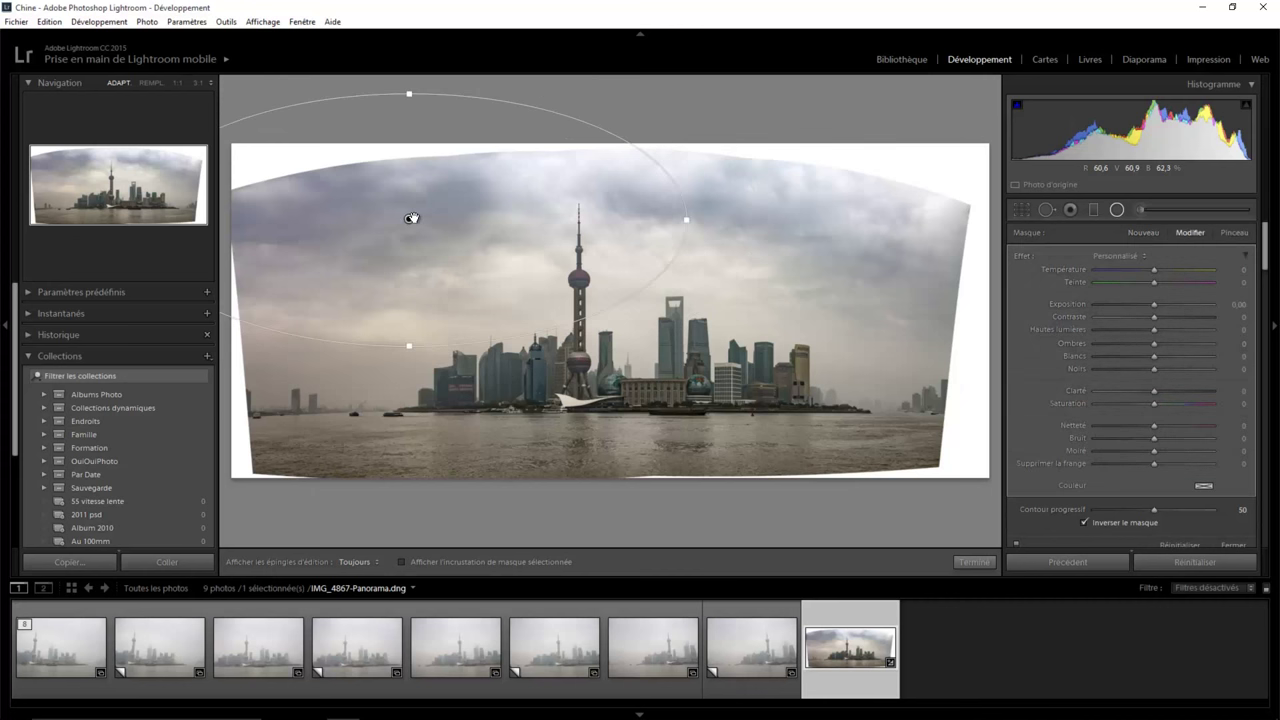
{"action": "left_click_drag", "start_coordinate": [599, 325], "coordinate": [617, 322]}
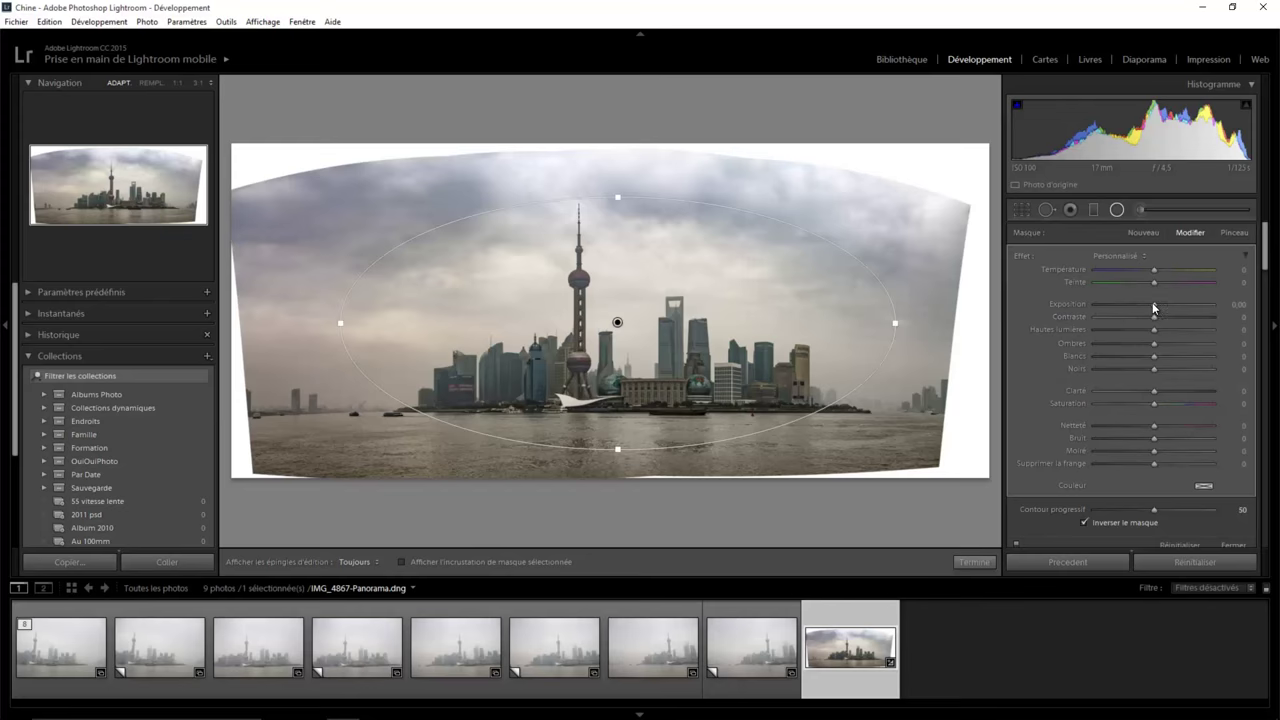
{"action": "left_click_drag", "start_coordinate": [1154, 304], "coordinate": [1164, 305]}
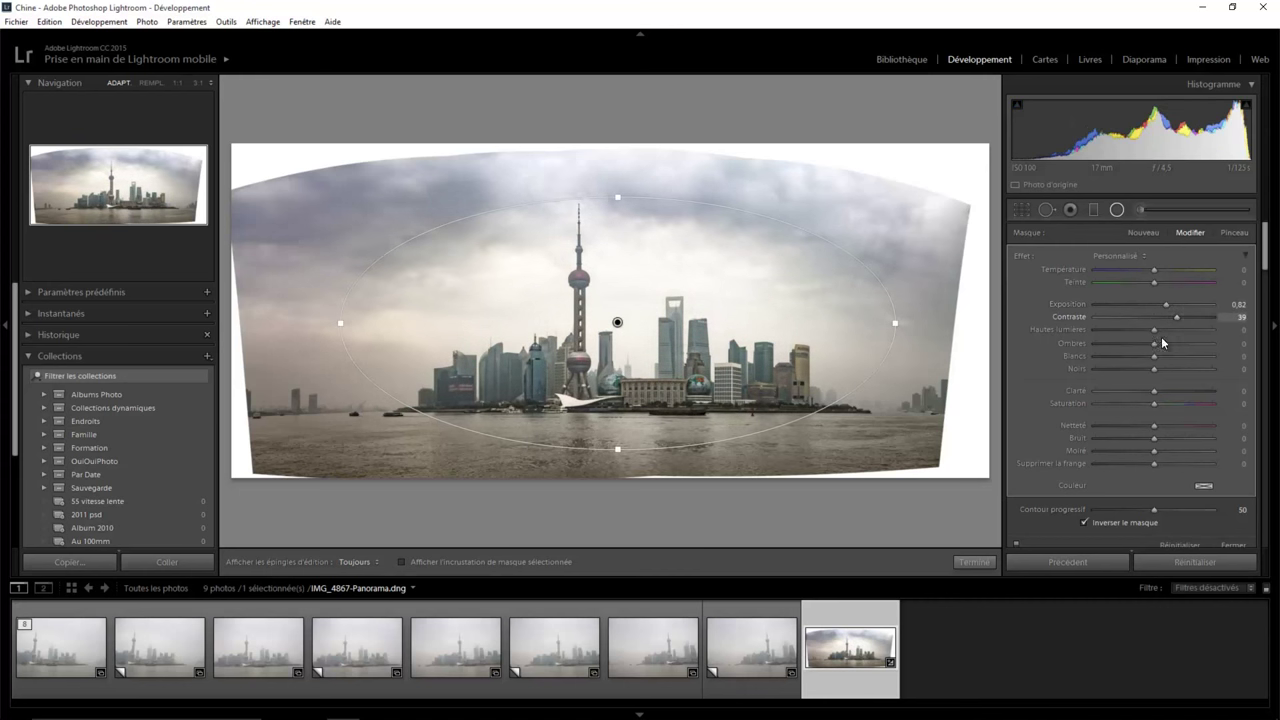
{"action": "left_click", "coordinate": [974, 562]}
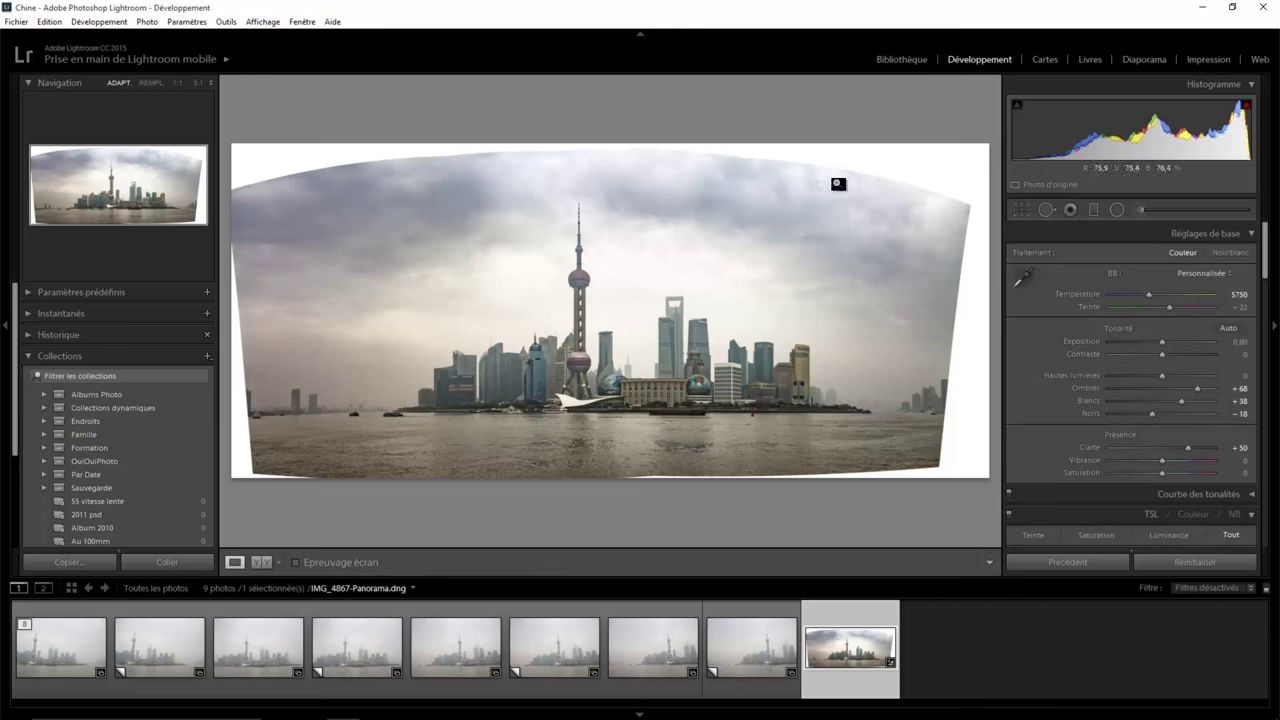
- Set the whole panorama's Saturation to +49 and Vibrance to +10
{"action": "scroll", "coordinate": [1272, 266], "scroll_direction": "down", "scroll_amount": 3}
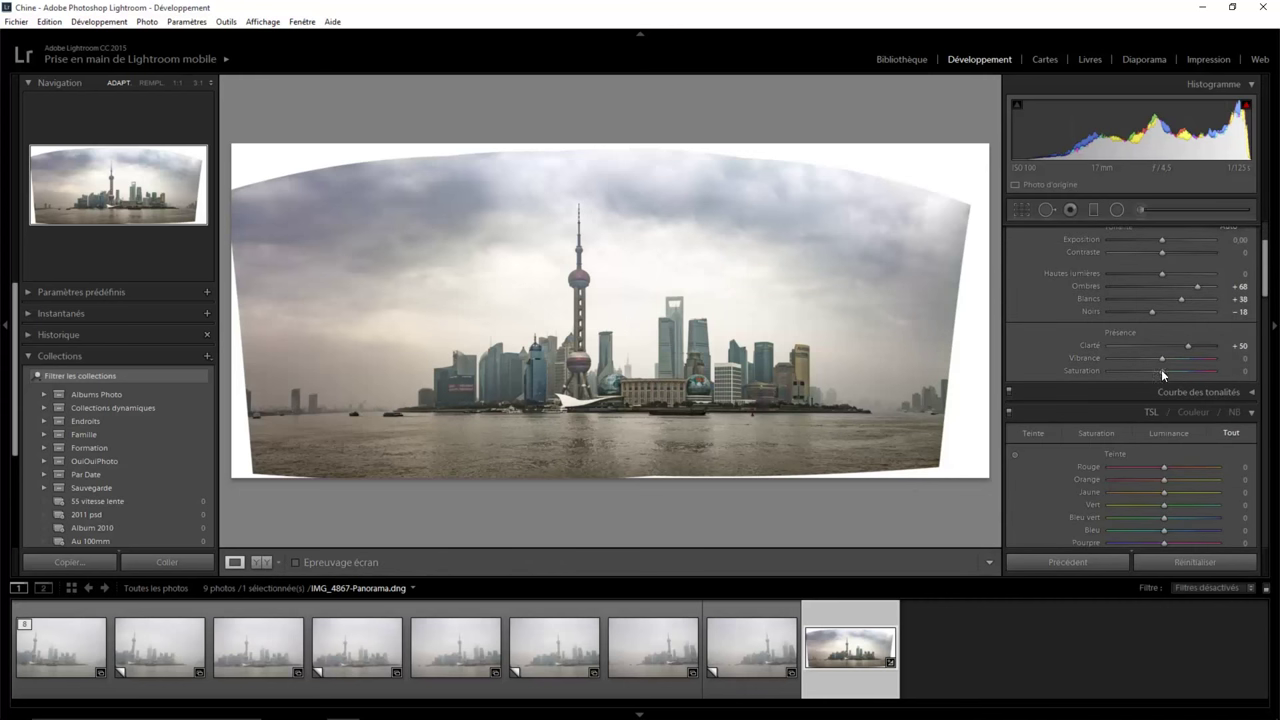
{"action": "left_click_drag", "start_coordinate": [1165, 372], "coordinate": [1194, 375]}
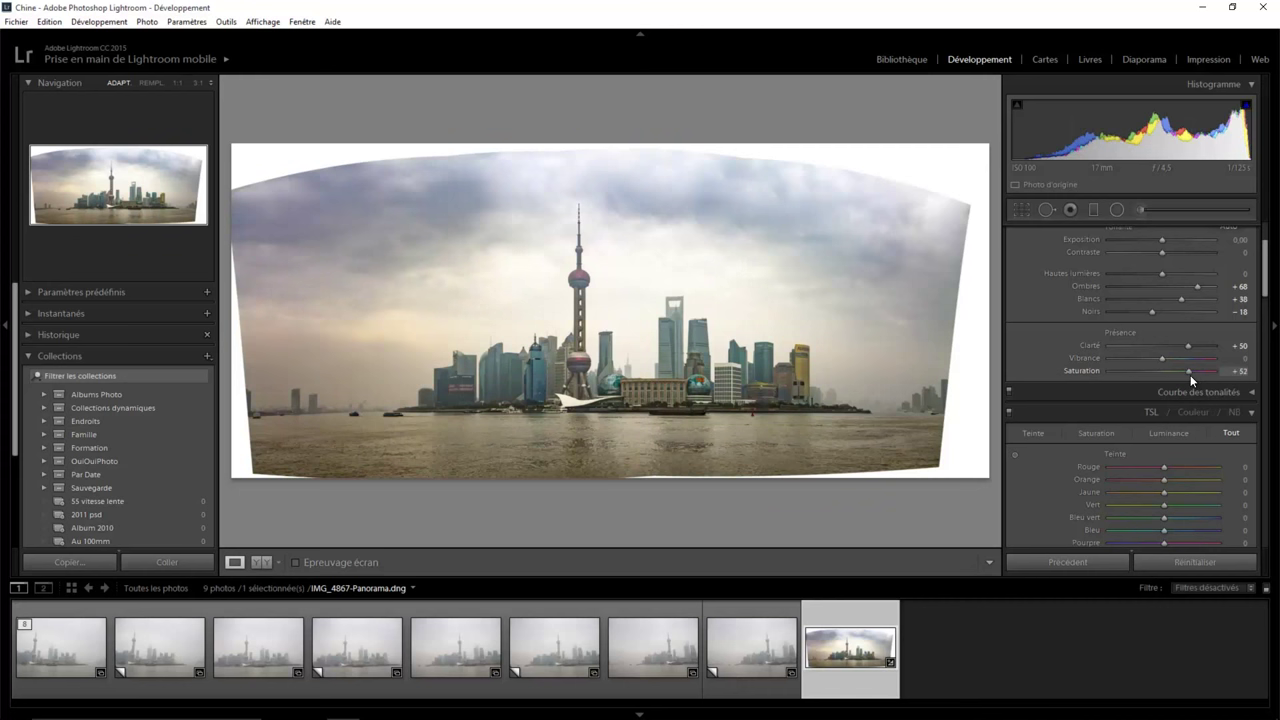
{"action": "mouse_move", "coordinate": [1170, 356]}
{"action": "left_mouse_down"}
{"action": "mouse_move", "coordinate": [1188, 358]}
{"action": "mouse_move", "coordinate": [1165, 358]}
{"action": "left_mouse_up"}
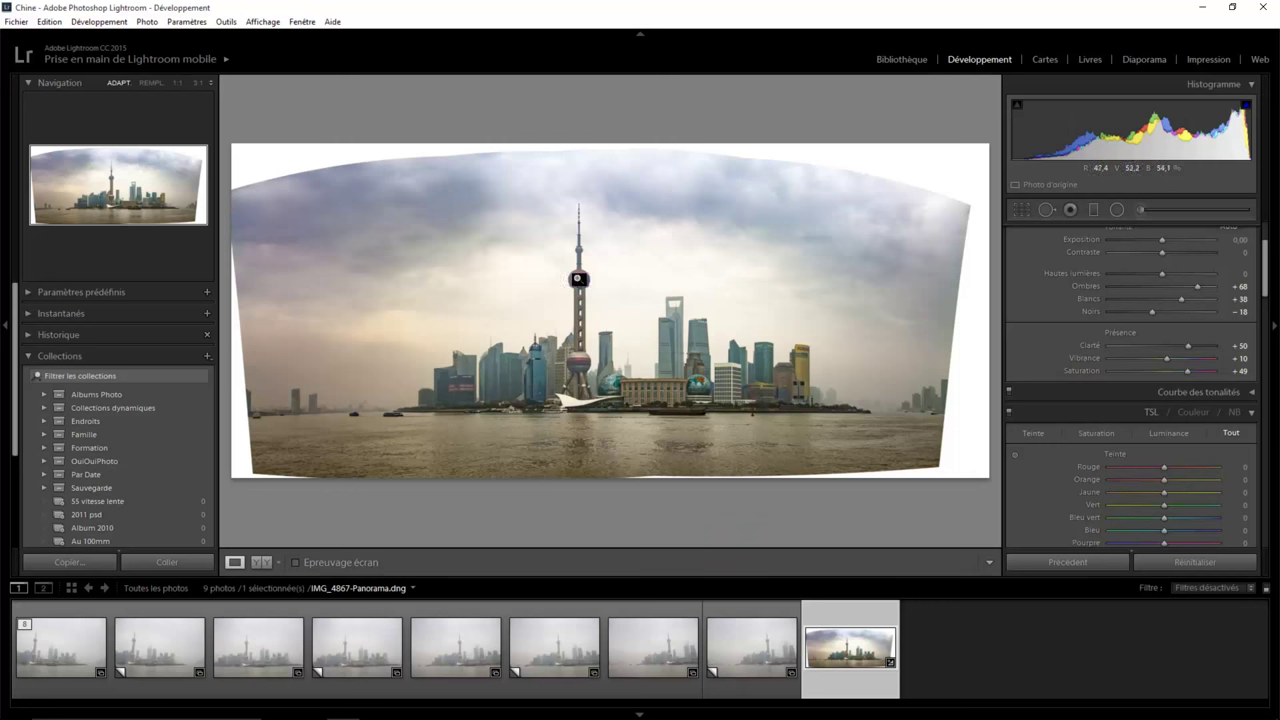
{"action": "left_click", "coordinate": [578, 278]}
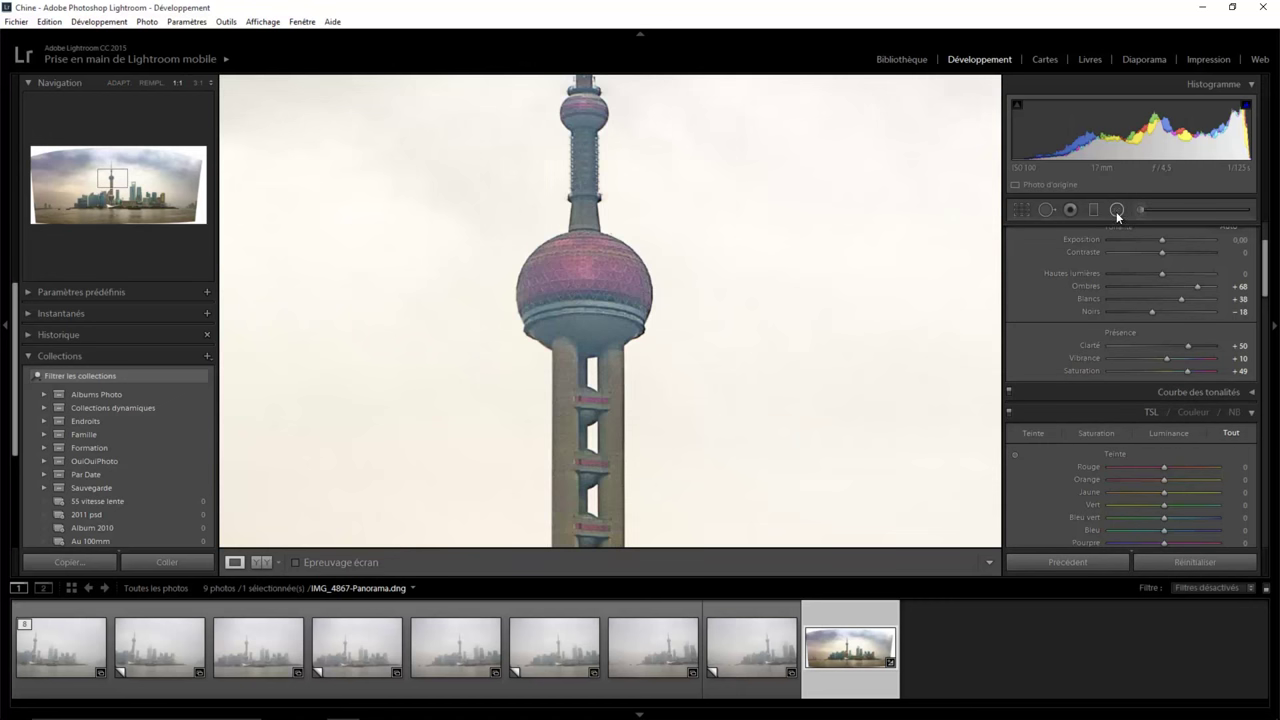
- Add an inverted radial filter on the TV tower's upper sphere with Shadows +87, Contrast +43
{"action": "left_click", "coordinate": [1117, 209]}
{"action": "left_click_drag", "start_coordinate": [577, 256], "coordinate": [642, 316]}
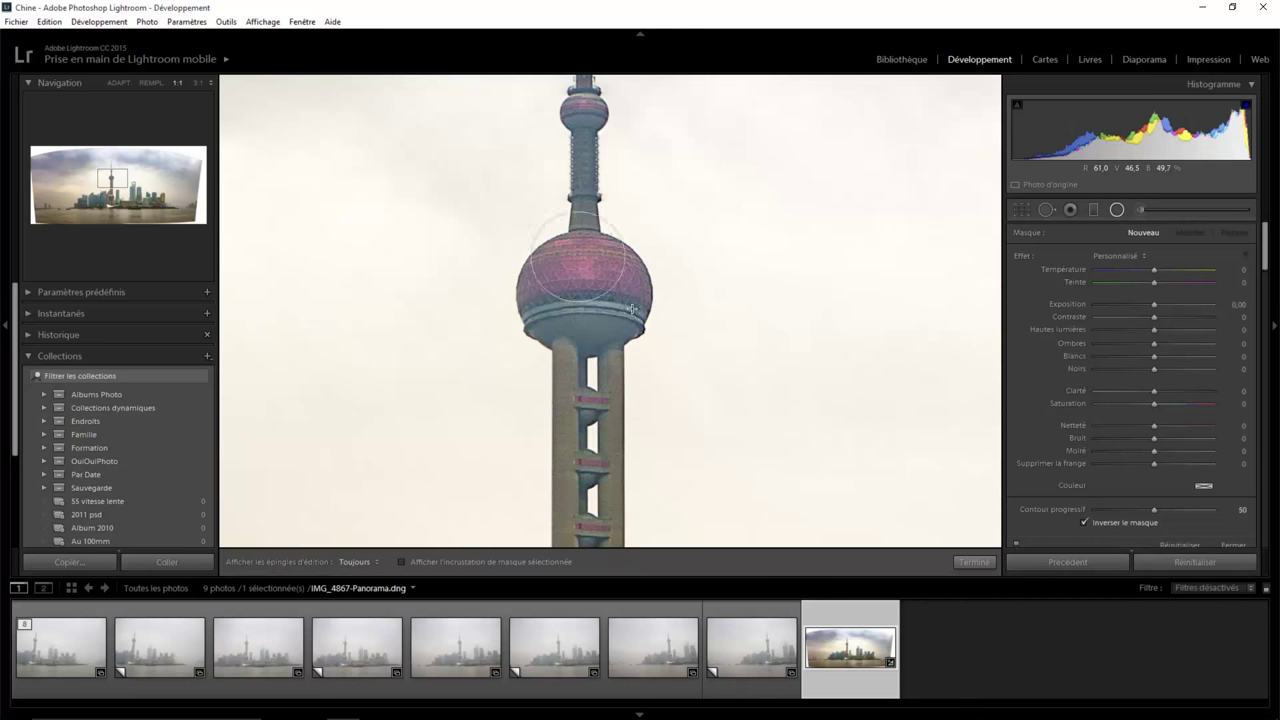
{"action": "left_click_drag", "start_coordinate": [590, 257], "coordinate": [597, 292]}
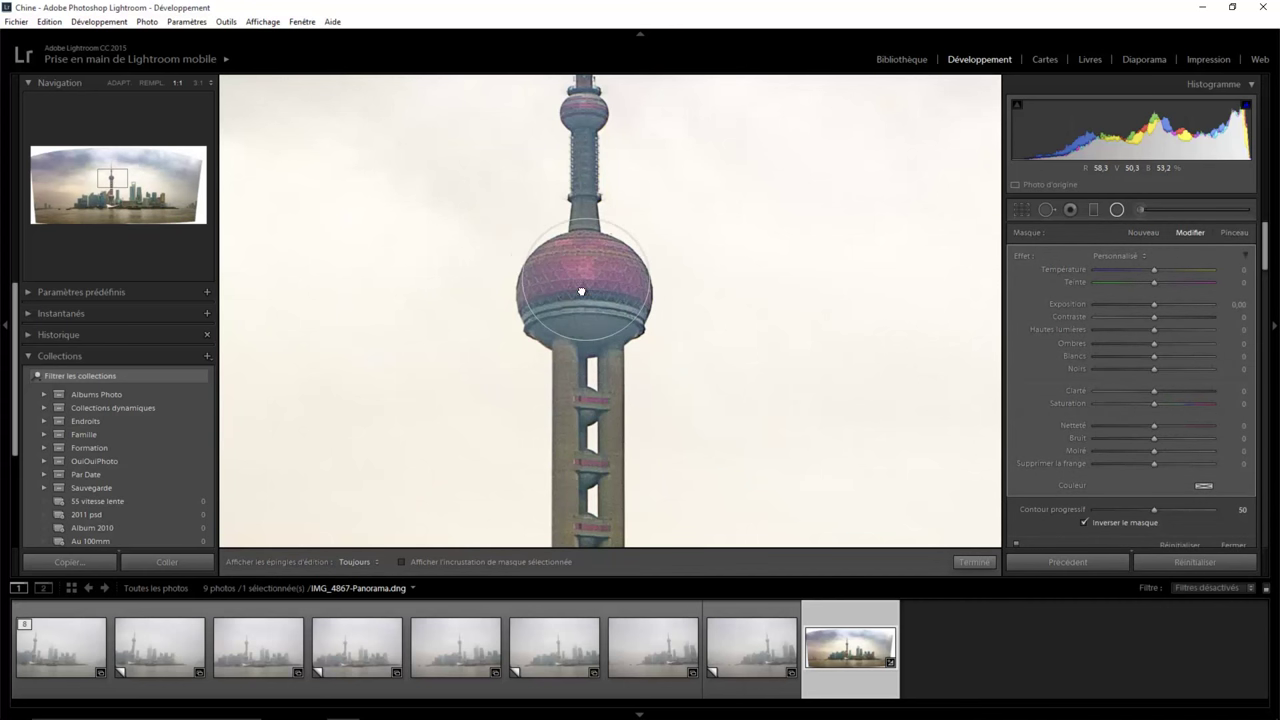
{"action": "left_click", "coordinate": [1100, 524]}
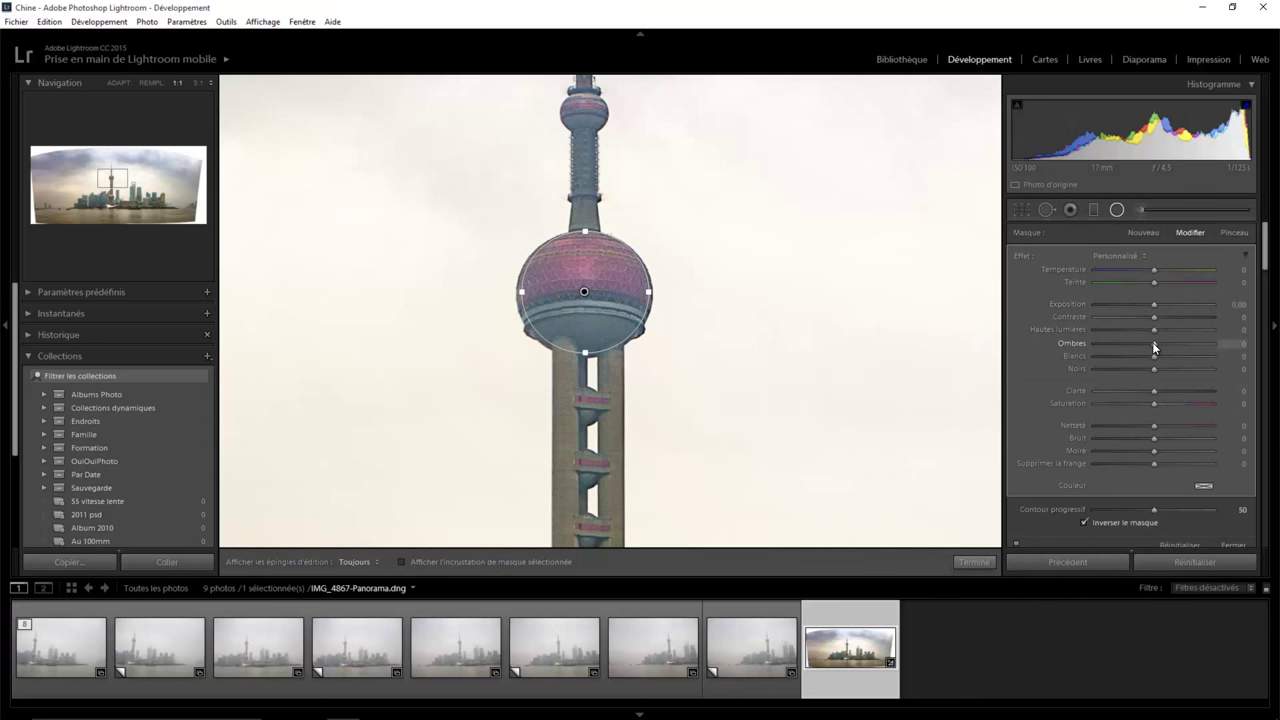
{"action": "left_click_drag", "start_coordinate": [1180, 342], "coordinate": [1178, 342]}
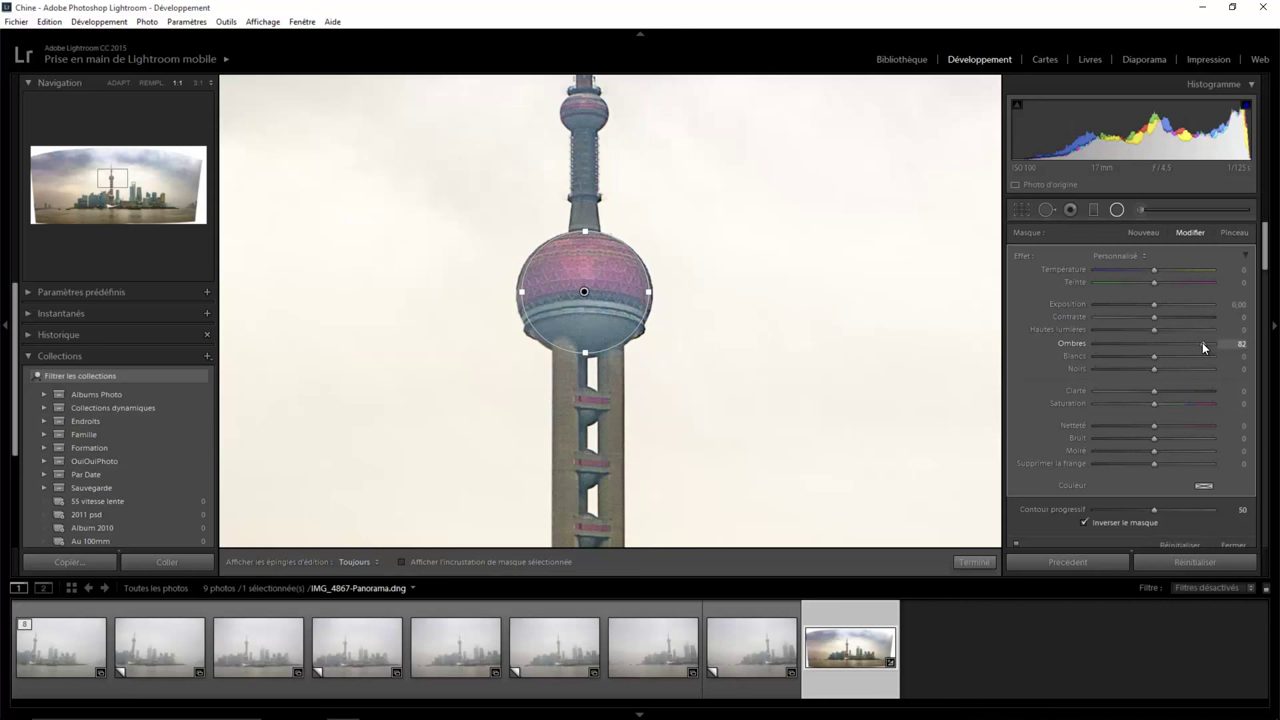
{"action": "left_click_drag", "start_coordinate": [1202, 342], "coordinate": [1206, 342]}
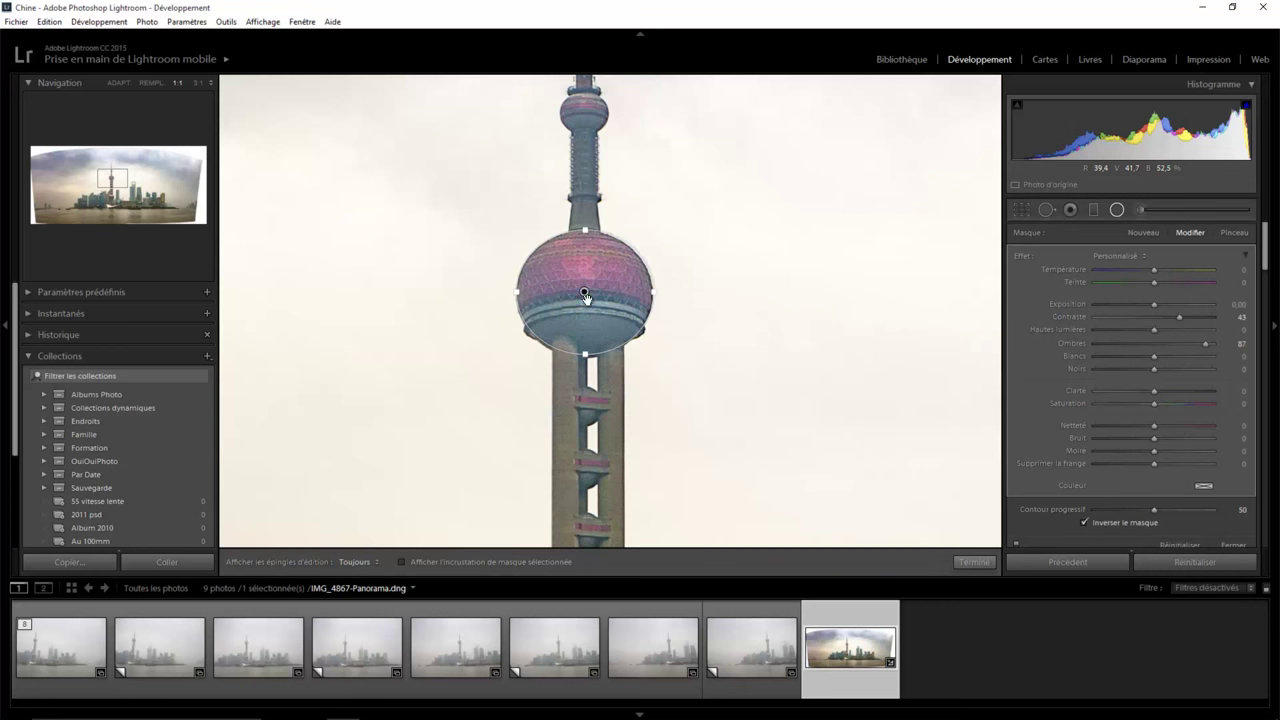
{"action": "left_click", "coordinate": [152, 84]}
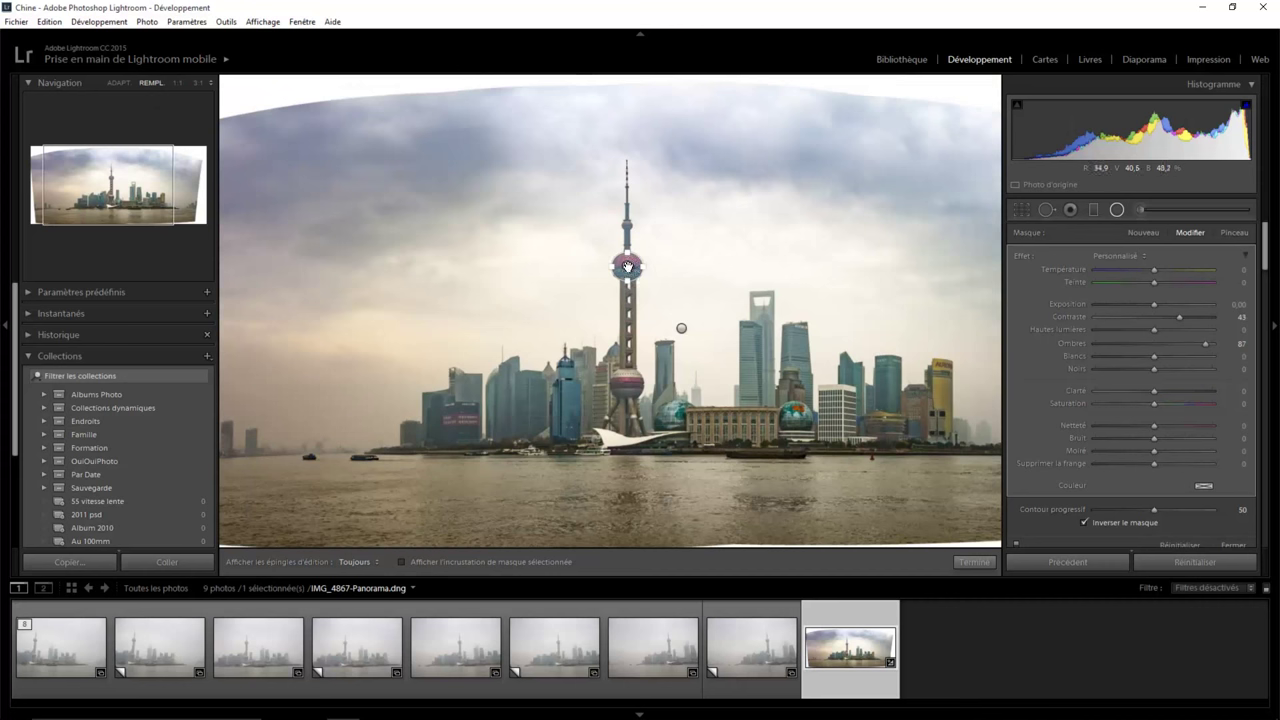
- Duplicate the sphere's radial filter onto the lower sphere, green dome and blue dome
{"action": "right_click", "coordinate": [627, 266]}
{"action": "key", "text": "Escape"}
{"action": "left_click_drag", "start_coordinate": [625, 266], "coordinate": [625, 384]}
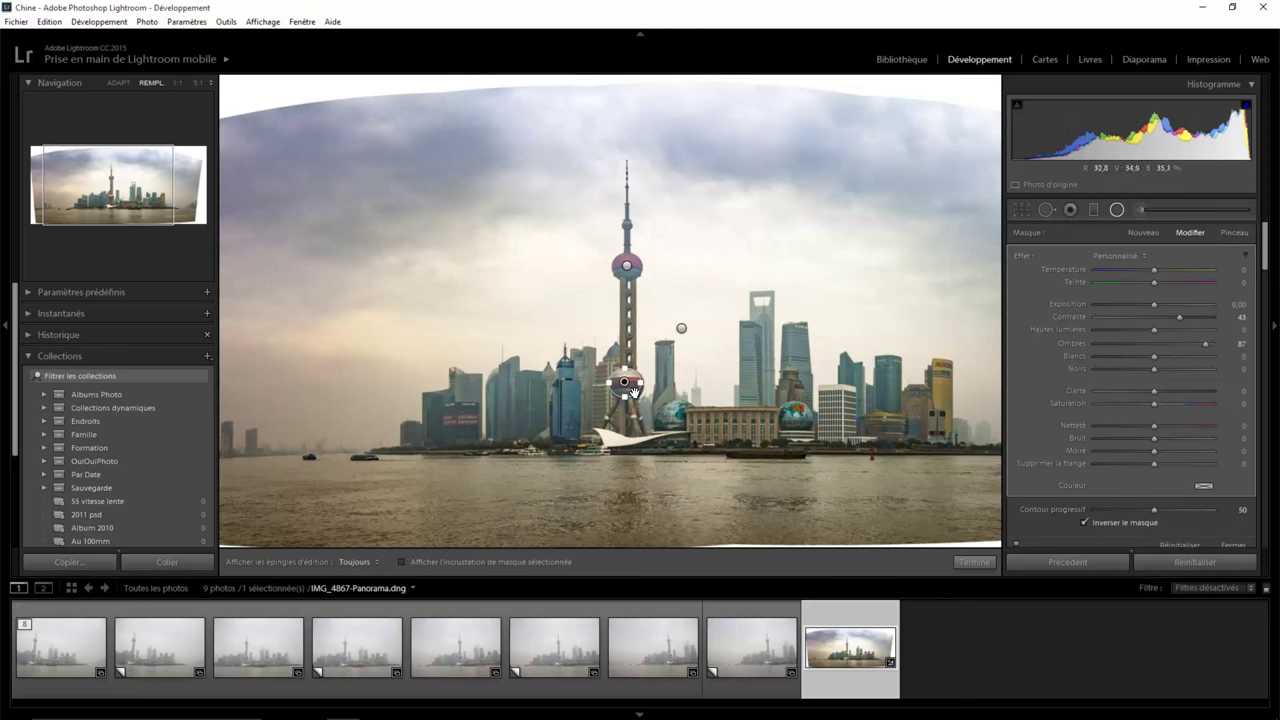
{"action": "mouse_move", "coordinate": [625, 384]}
{"action": "right_click", "coordinate": [624, 383]}
{"action": "left_click", "coordinate": [651, 391]}
{"action": "left_click_drag", "start_coordinate": [625, 383], "coordinate": [674, 416]}
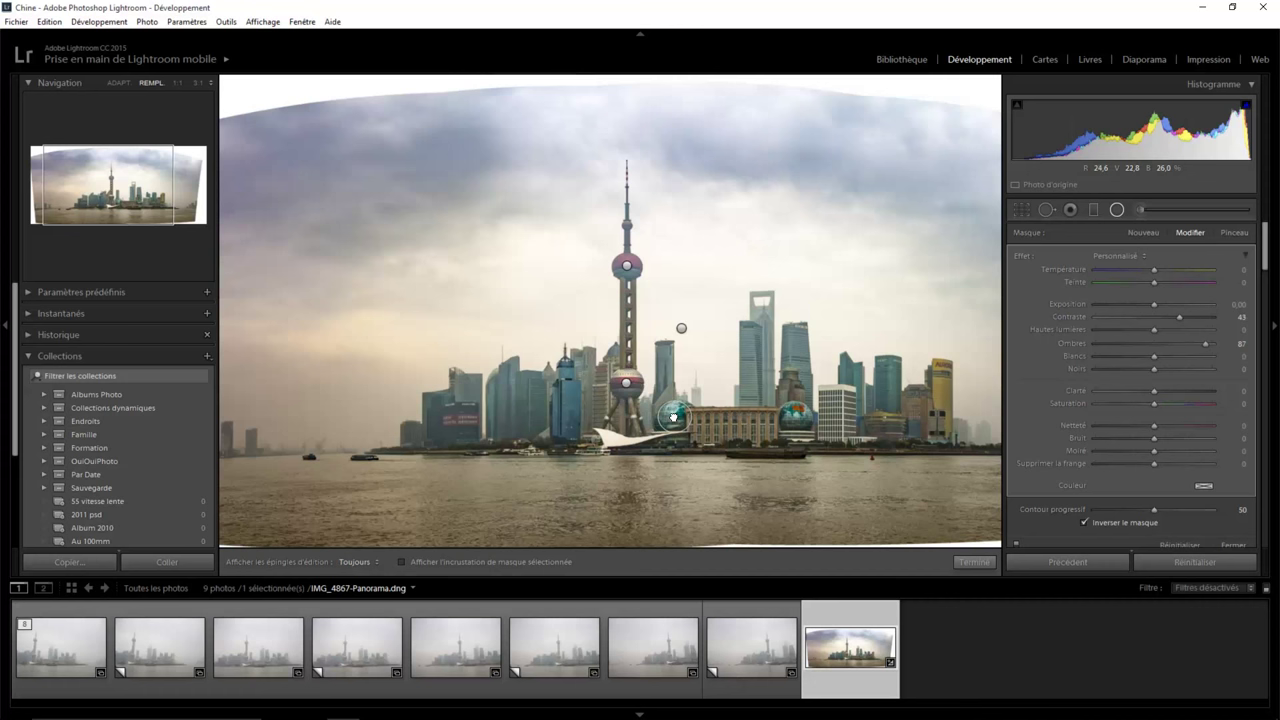
{"action": "right_click", "coordinate": [674, 416]}
{"action": "left_click", "coordinate": [700, 428]}
{"action": "left_click_drag", "start_coordinate": [674, 415], "coordinate": [794, 419]}
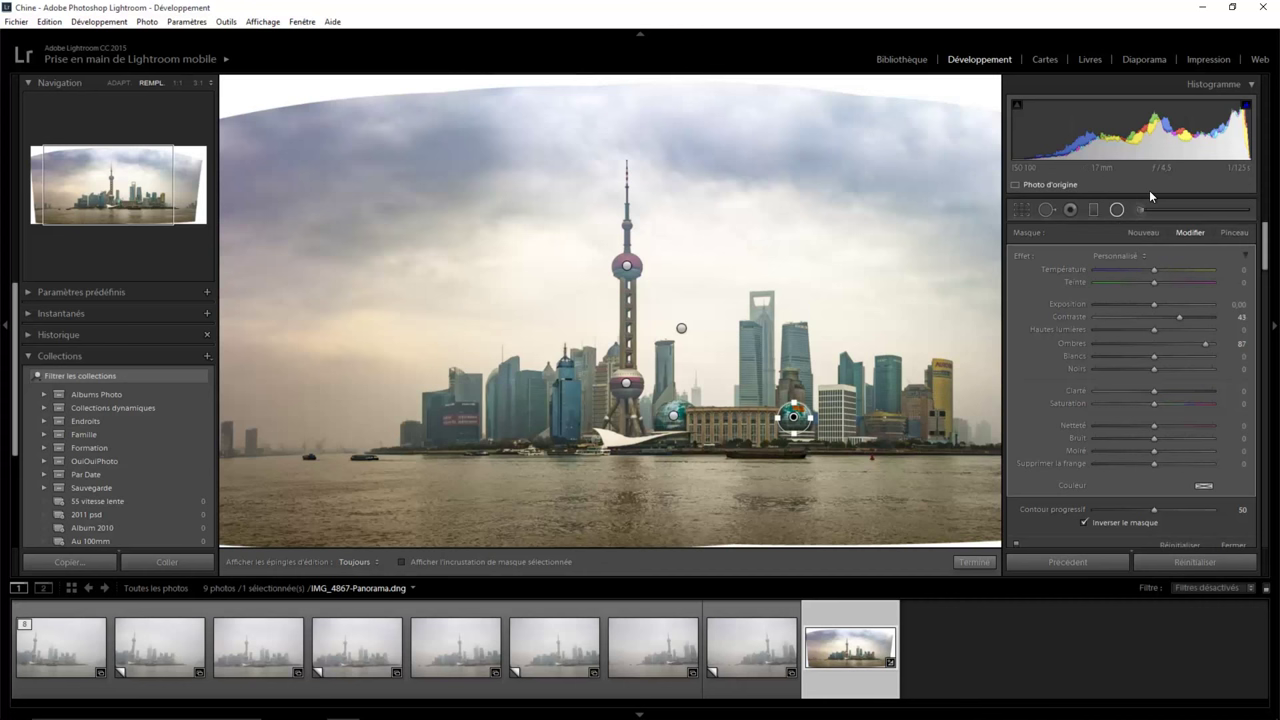
{"action": "left_click", "coordinate": [1118, 212]}
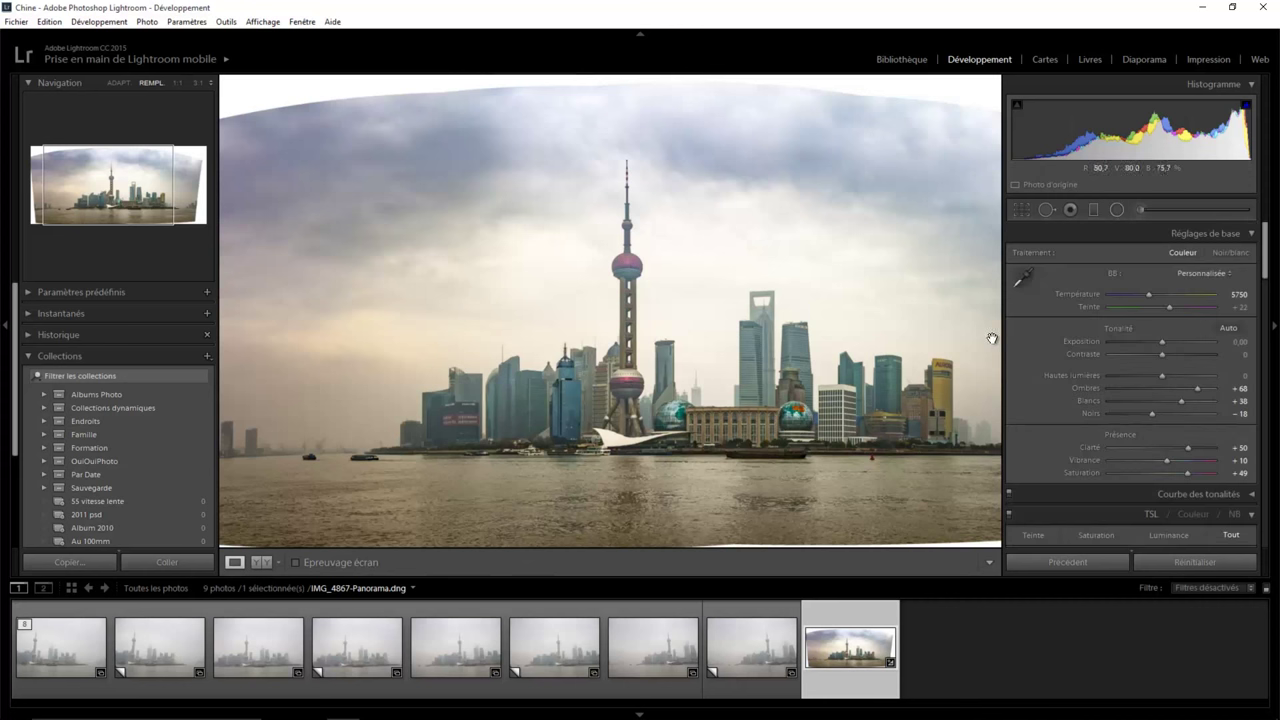
- Add a radial filter on the yellow tower with exposure 0.46, contrast 32, saturation 34
{"action": "left_click", "coordinate": [1117, 210]}
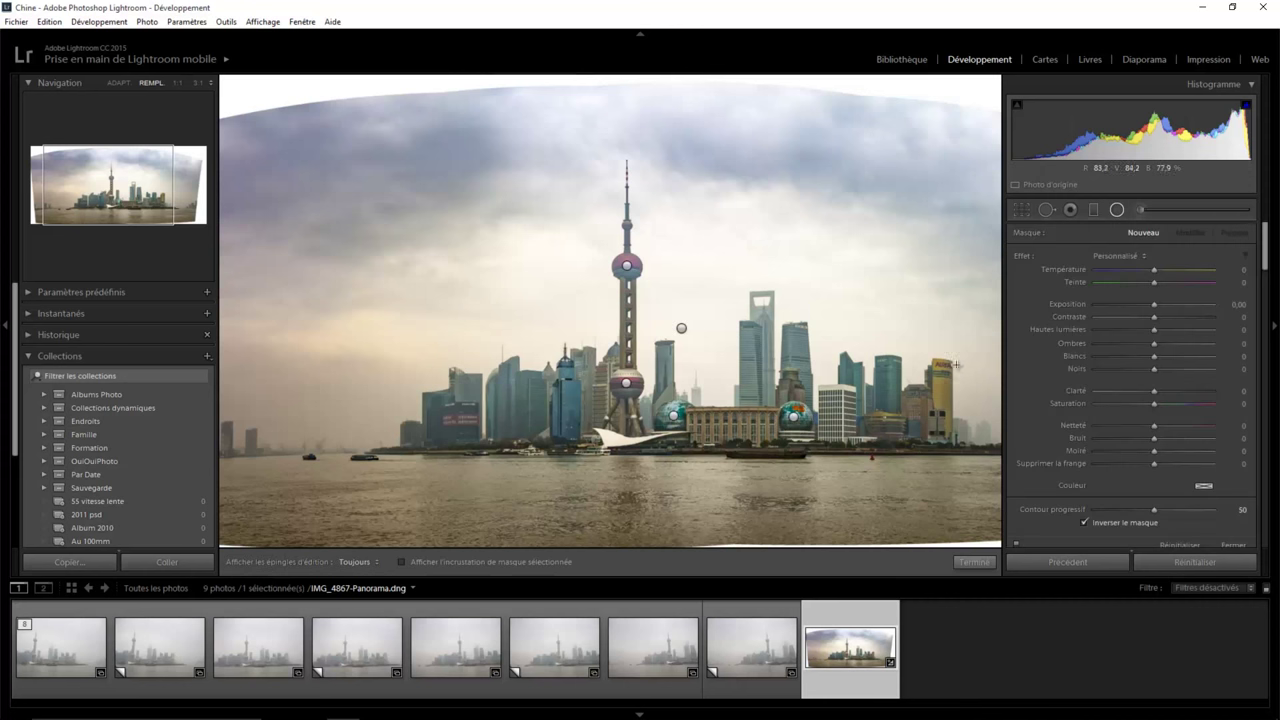
{"action": "left_click_drag", "start_coordinate": [938, 365], "coordinate": [967, 420]}
{"action": "left_click_drag", "start_coordinate": [937, 365], "coordinate": [941, 396]}
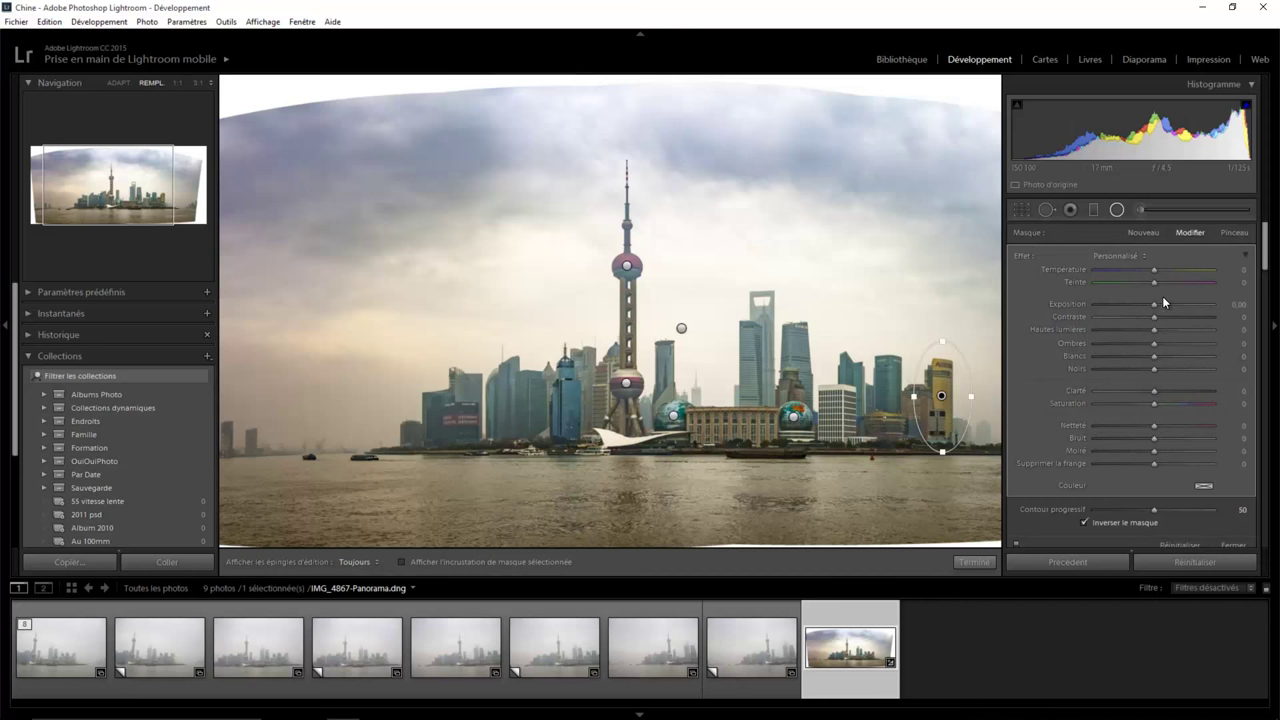
{"action": "left_click_drag", "start_coordinate": [1155, 306], "coordinate": [1161, 306]}
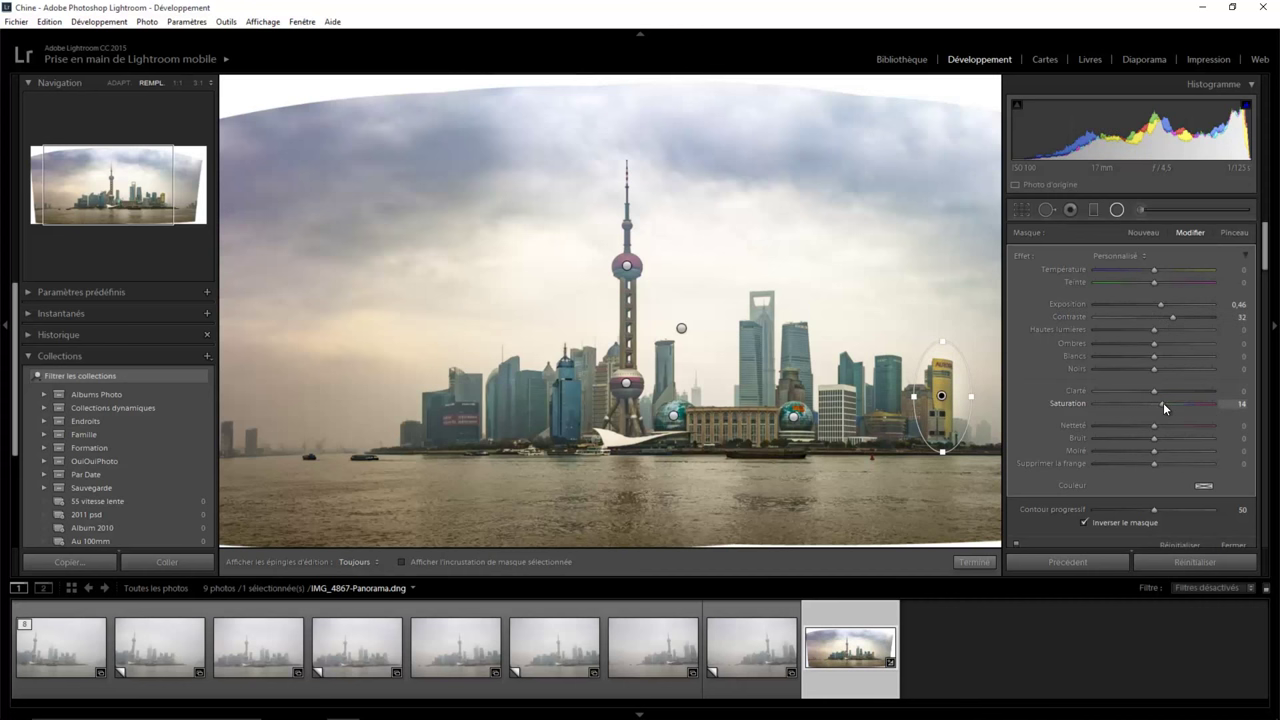
{"action": "mouse_move", "coordinate": [1172, 400]}
{"action": "left_mouse_down"}
{"action": "mouse_move", "coordinate": [1138, 398]}
{"action": "mouse_move", "coordinate": [1166, 406]}
{"action": "left_mouse_up"}
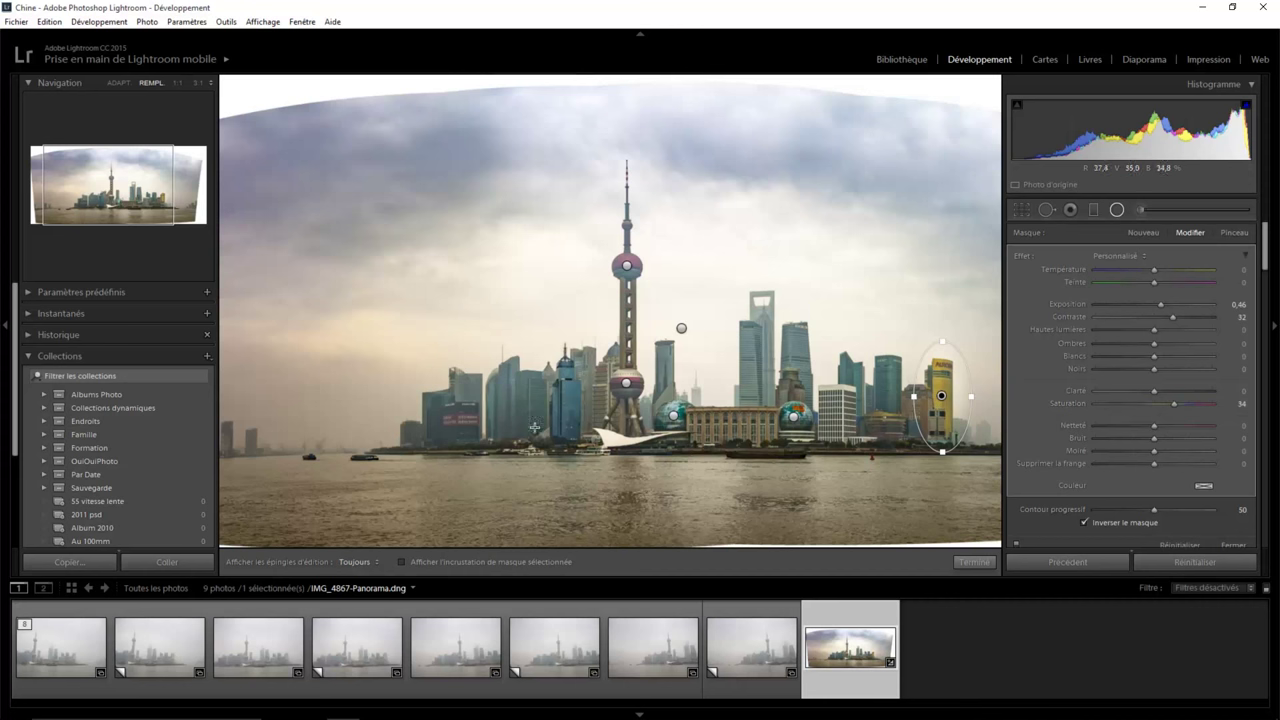
- Duplicate the tower mask onto the left buildings, reshape it to fit, and finish
{"action": "right_click", "coordinate": [943, 397]}
{"action": "left_click", "coordinate": [970, 404]}
{"action": "mouse_move", "coordinate": [941, 396]}
{"action": "left_mouse_down"}
{"action": "mouse_move", "coordinate": [436, 416]}
{"action": "mouse_move", "coordinate": [461, 414]}
{"action": "left_mouse_up"}
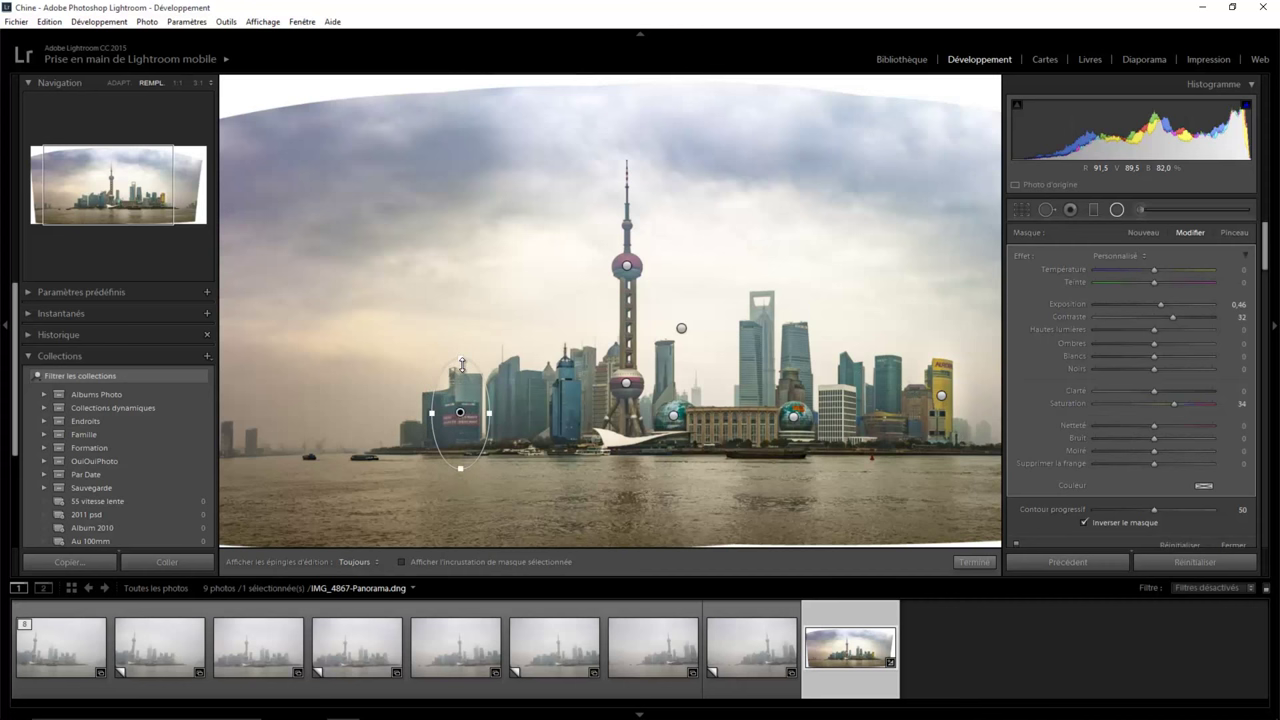
{"action": "left_click_drag", "start_coordinate": [462, 363], "coordinate": [463, 400]}
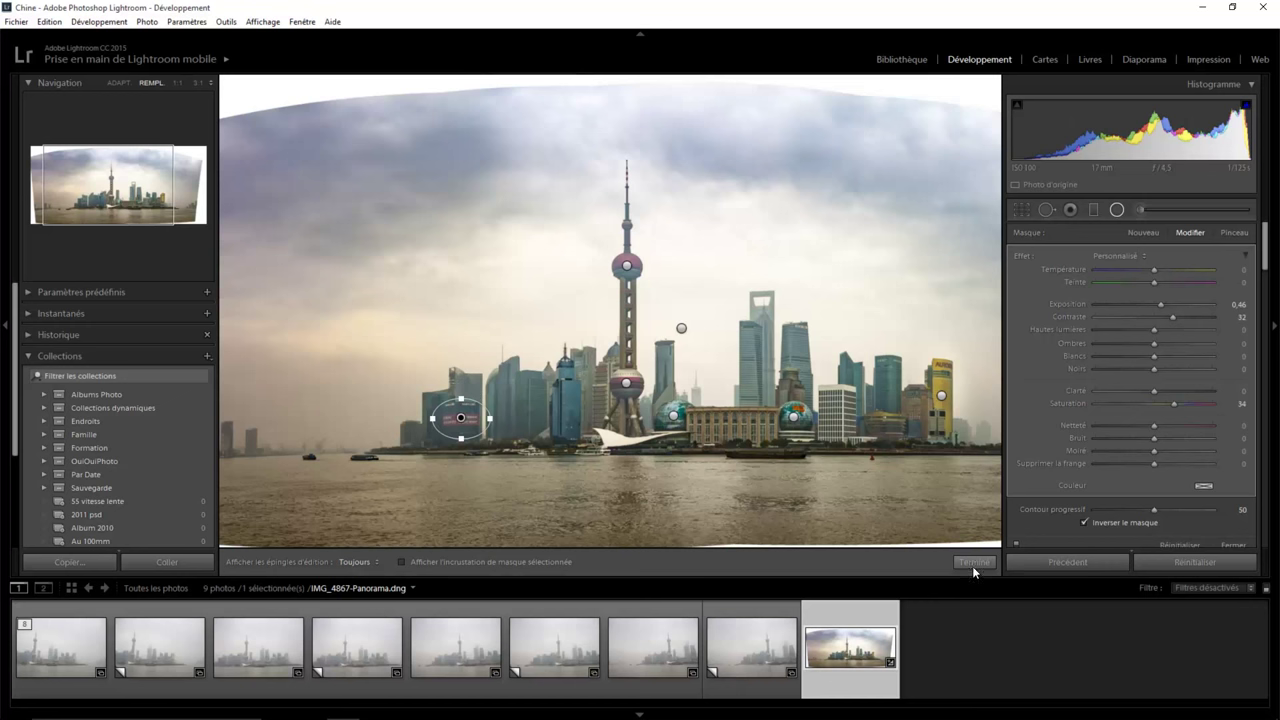
{"action": "left_click", "coordinate": [973, 563]}
- Lower the white balance Temperature from 5750 to 5503 for a cooler panorama
{"action": "left_click", "coordinate": [669, 364]}
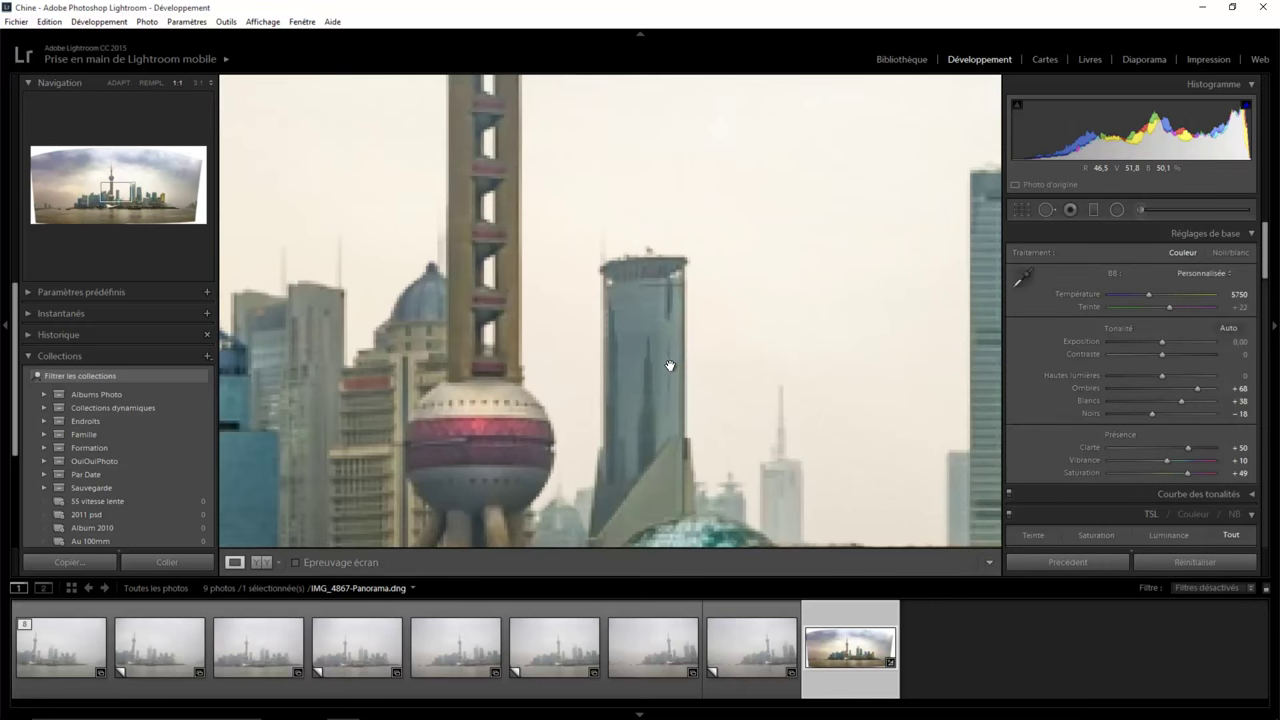
{"action": "left_click", "coordinate": [578, 372]}
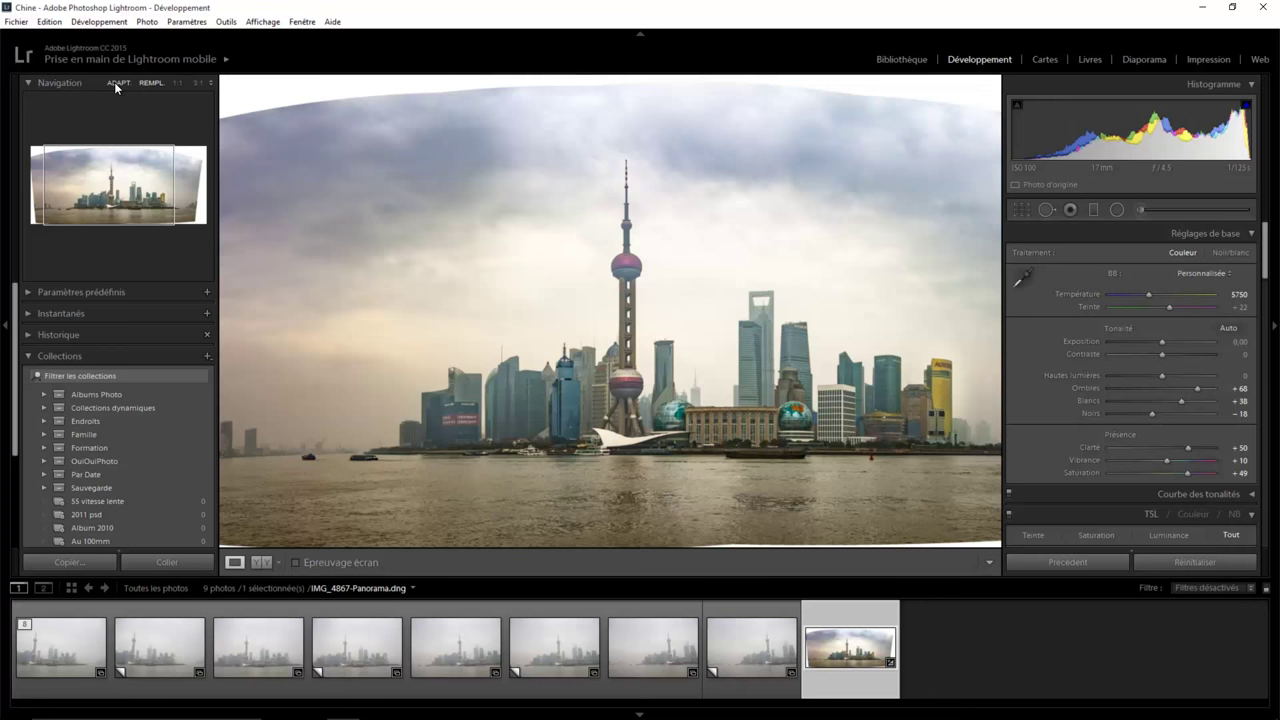
{"action": "left_click", "coordinate": [114, 82]}
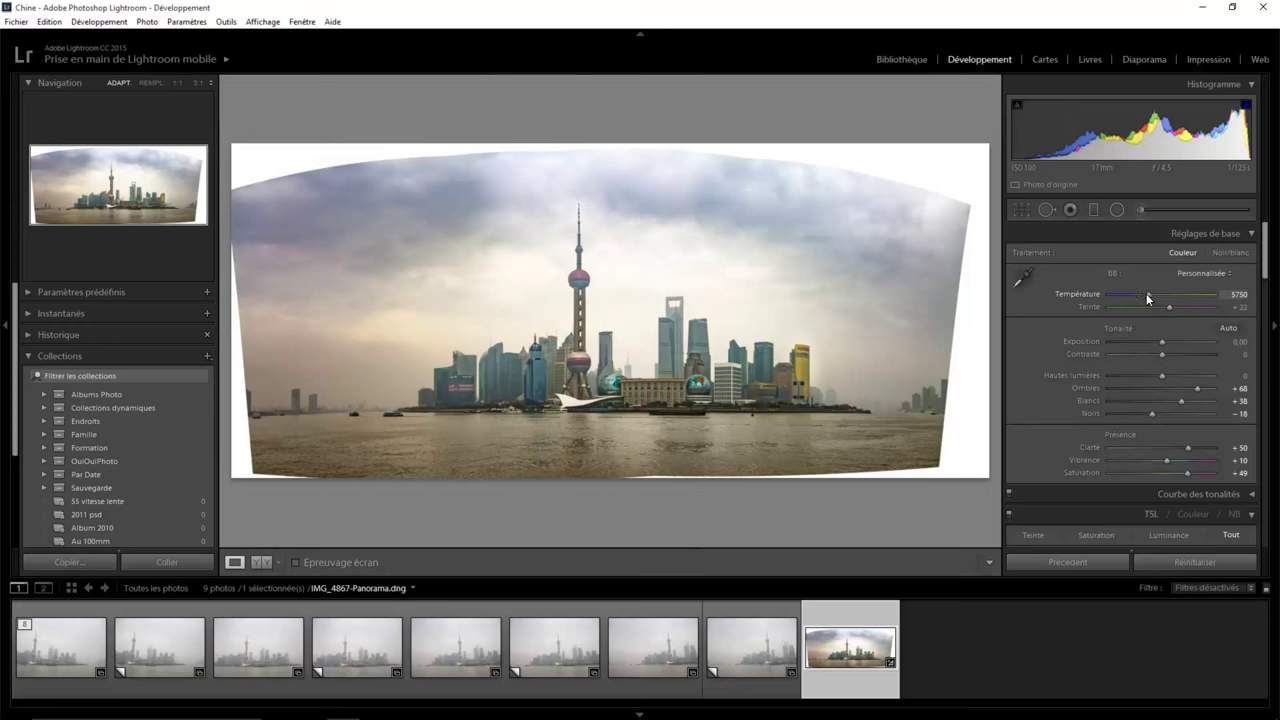
{"action": "left_click_drag", "start_coordinate": [1148, 293], "coordinate": [1143, 298]}
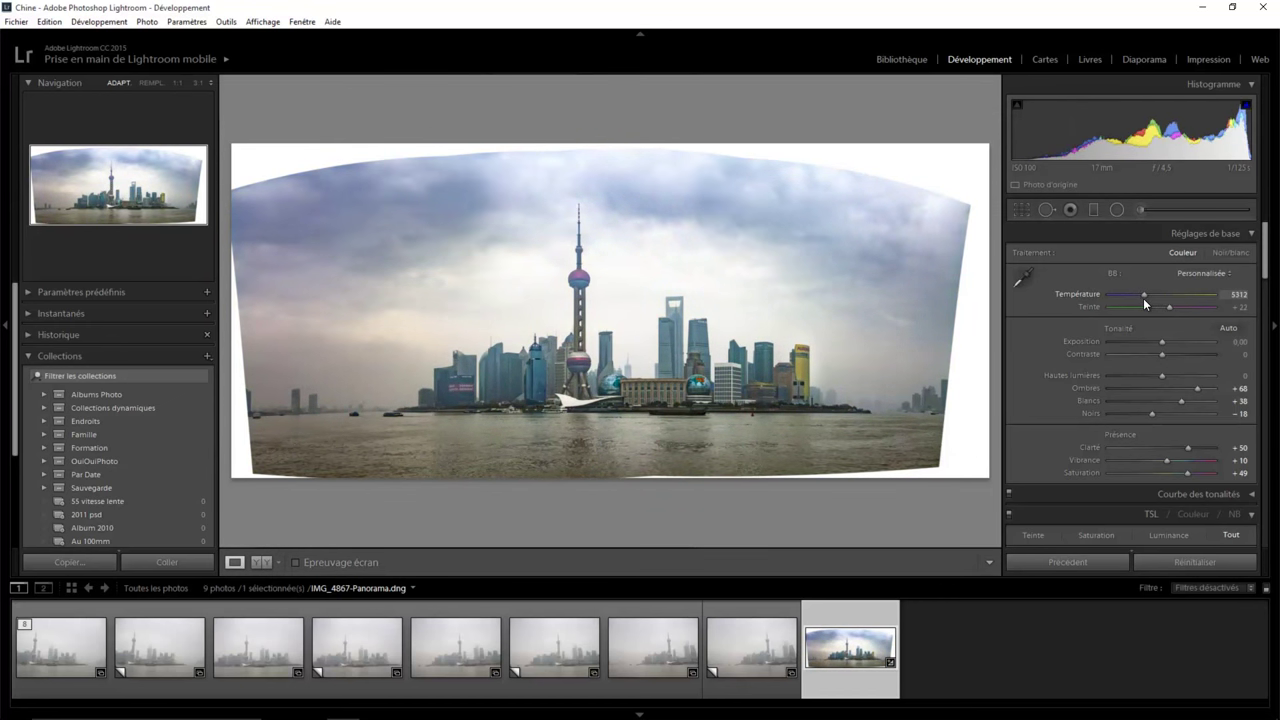
{"action": "left_click_drag", "start_coordinate": [1145, 298], "coordinate": [1146, 298]}
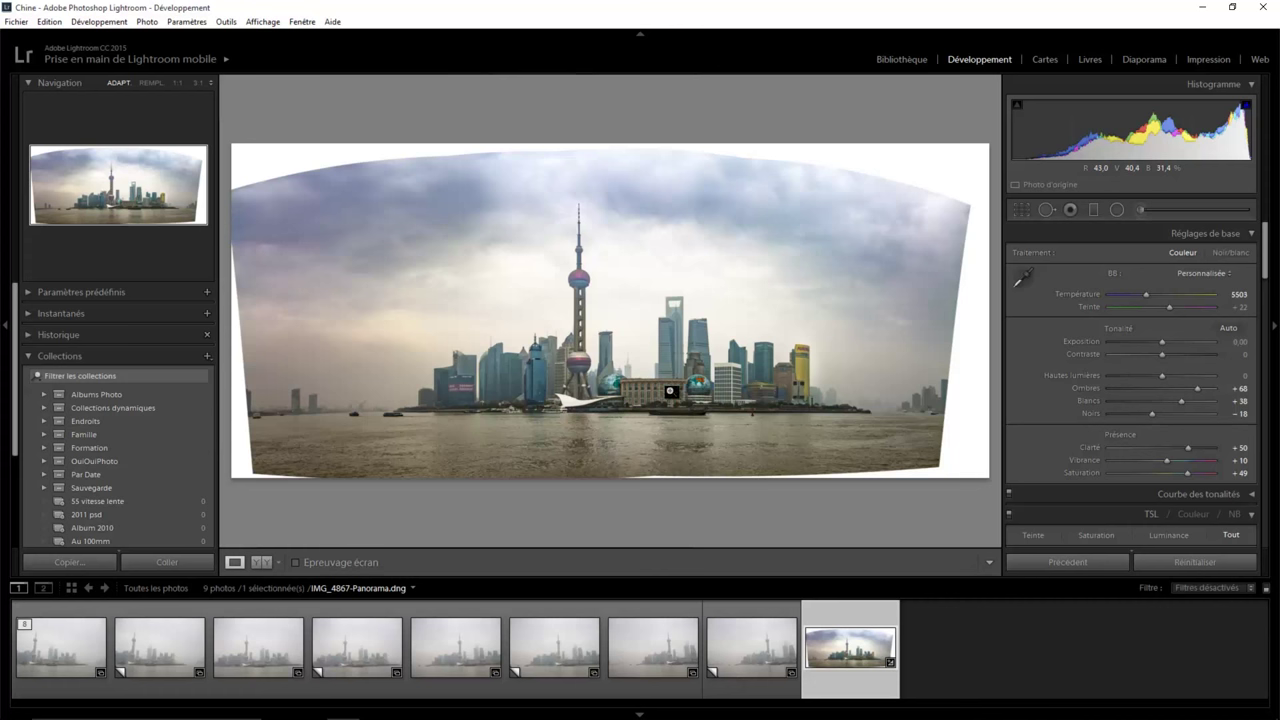
- Add a small radial filter around the central waterfront building with exposure +0.59
{"action": "left_click", "coordinate": [1117, 209]}
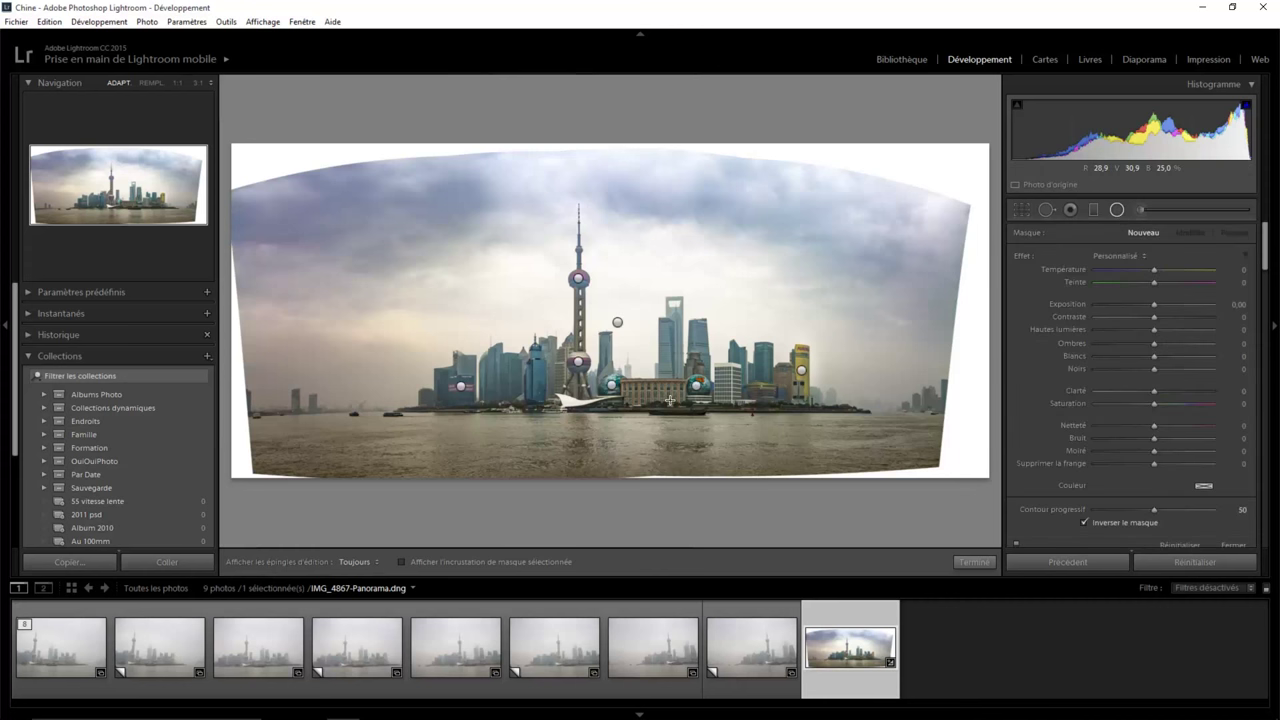
{"action": "mouse_move", "coordinate": [651, 390]}
{"action": "left_mouse_down"}
{"action": "mouse_move", "coordinate": [706, 418]}
{"action": "mouse_move", "coordinate": [658, 398]}
{"action": "left_mouse_up"}
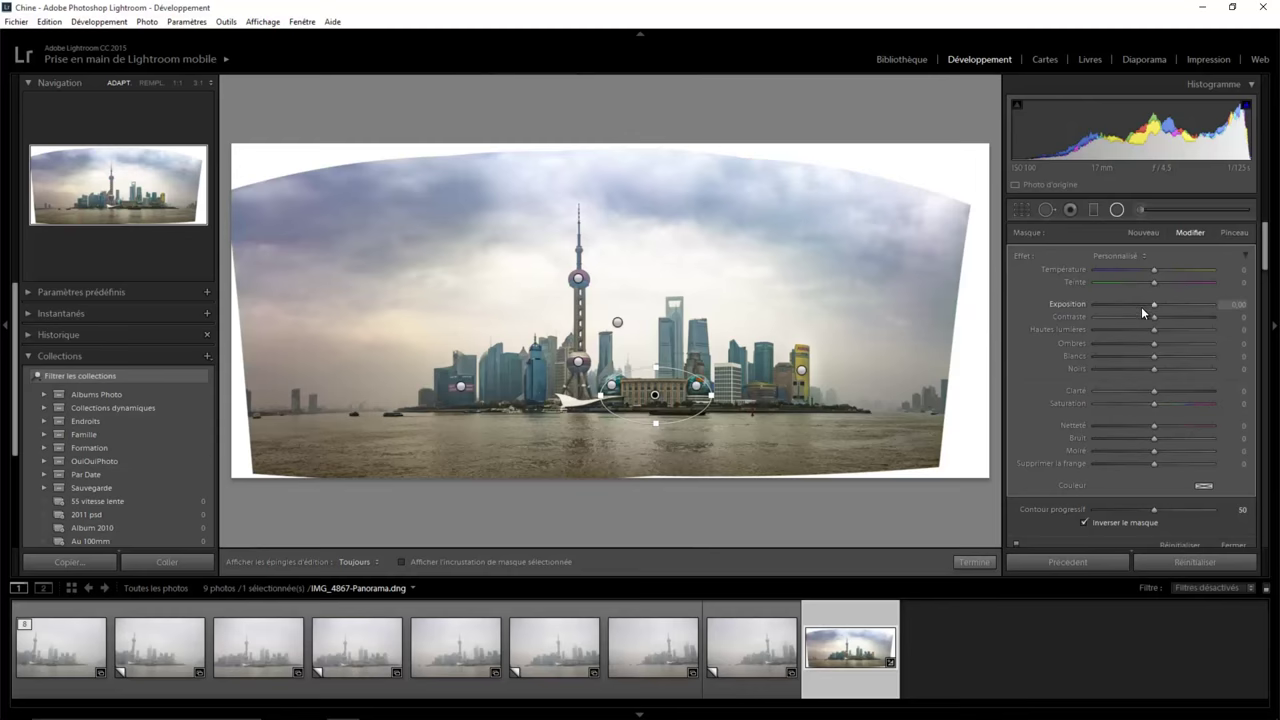
{"action": "left_click_drag", "start_coordinate": [1158, 309], "coordinate": [1163, 309]}
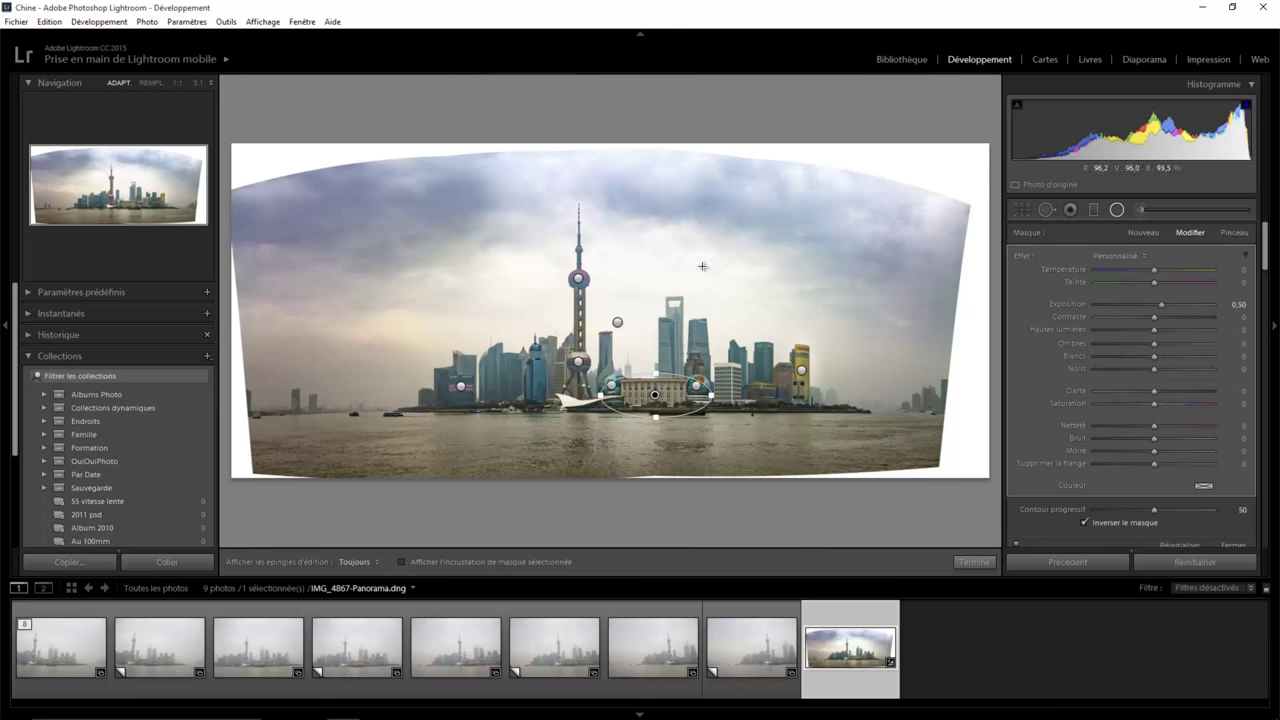
{"action": "left_click", "coordinate": [975, 563]}
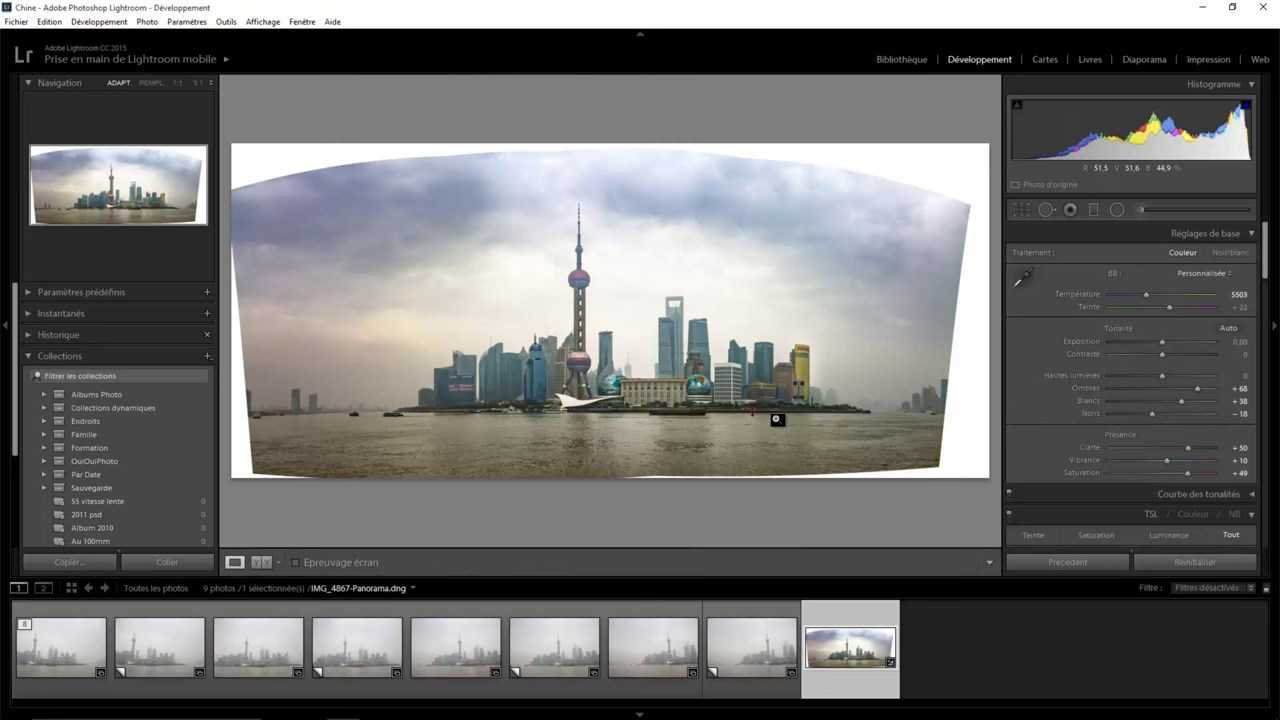
- Crop the right, bottom, left and top edges inward to cut the blank curved borders
{"action": "left_click", "coordinate": [1020, 210]}
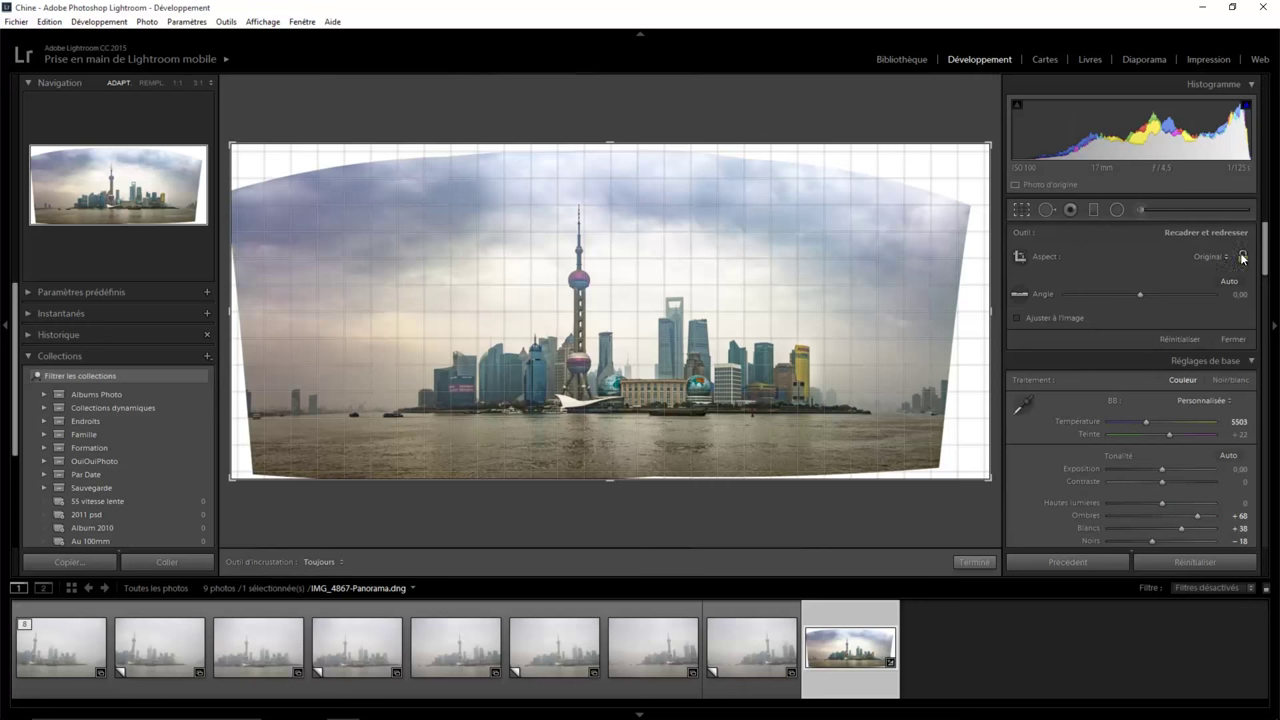
{"action": "left_click_drag", "start_coordinate": [990, 310], "coordinate": [962, 323]}
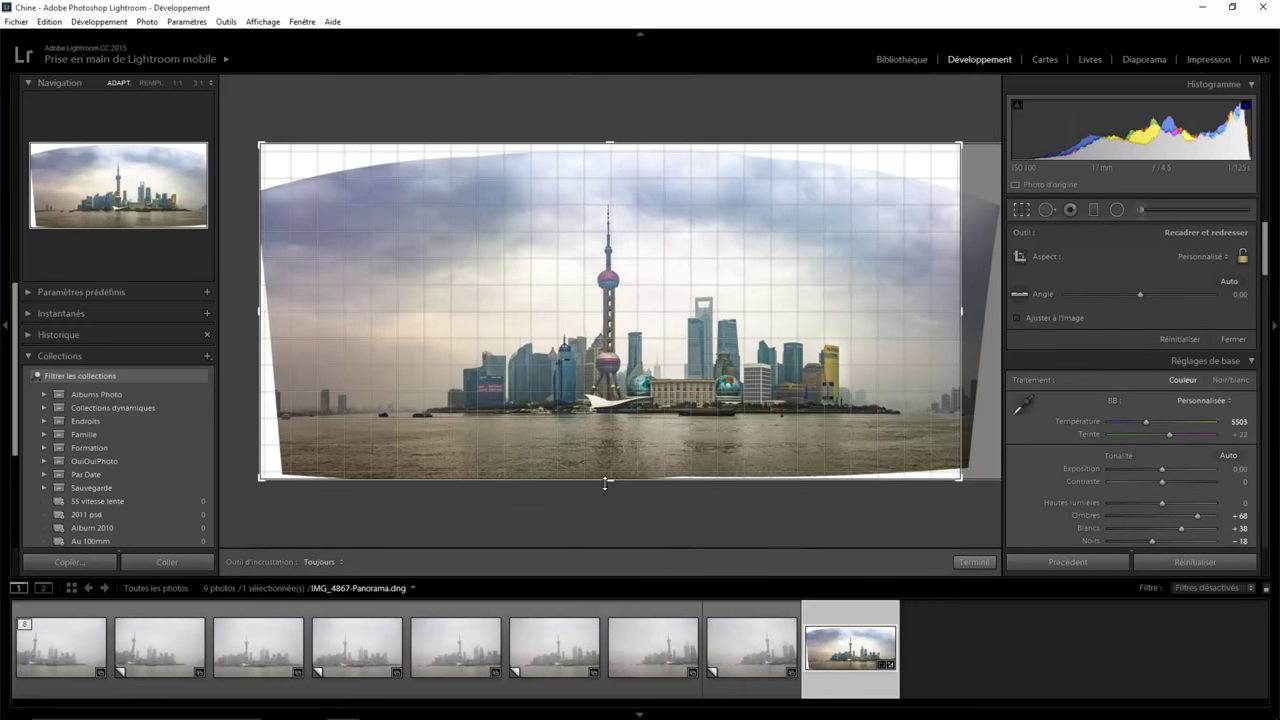
{"action": "left_click_drag", "start_coordinate": [611, 470], "coordinate": [604, 420]}
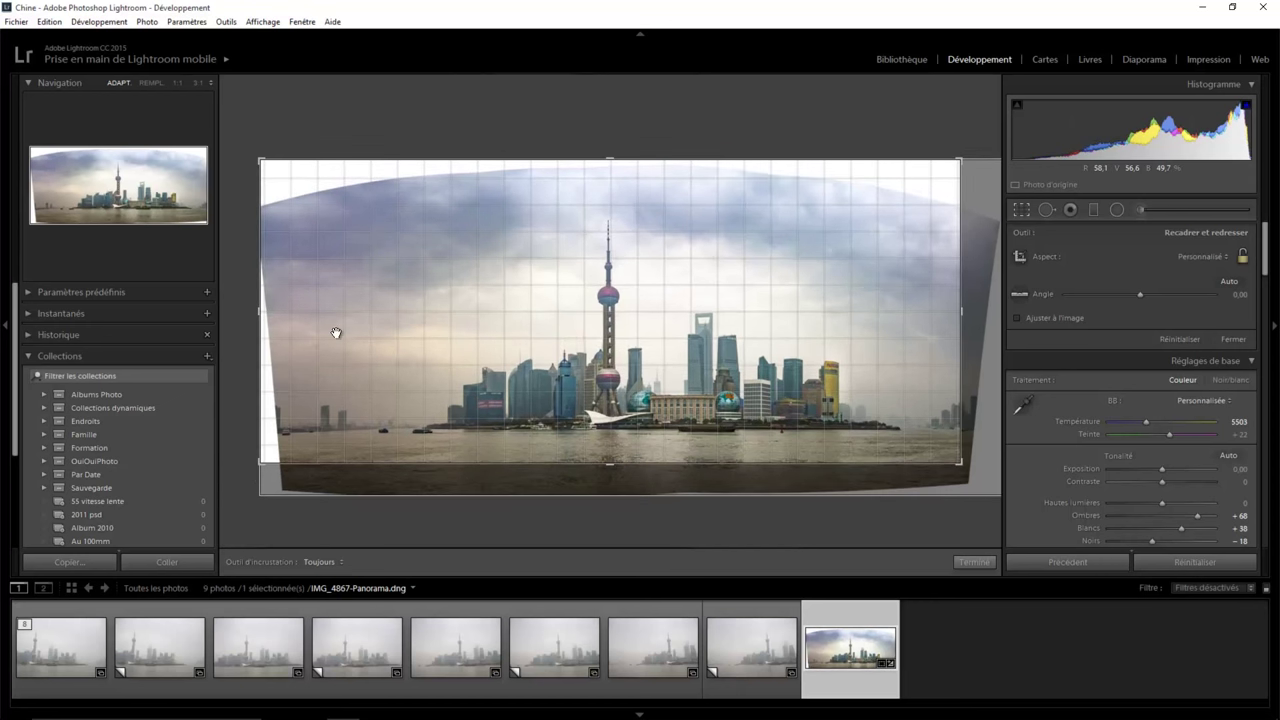
{"action": "left_click_drag", "start_coordinate": [253, 312], "coordinate": [284, 320]}
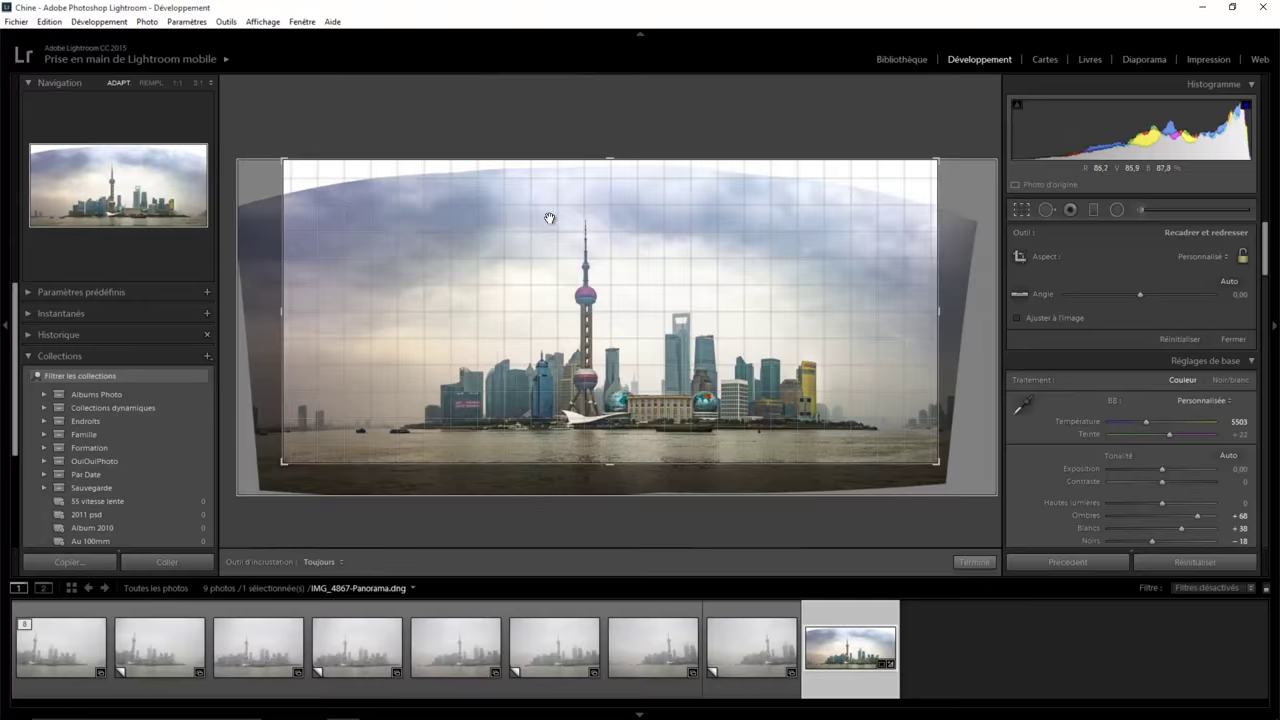
{"action": "left_click_drag", "start_coordinate": [610, 156], "coordinate": [610, 171]}
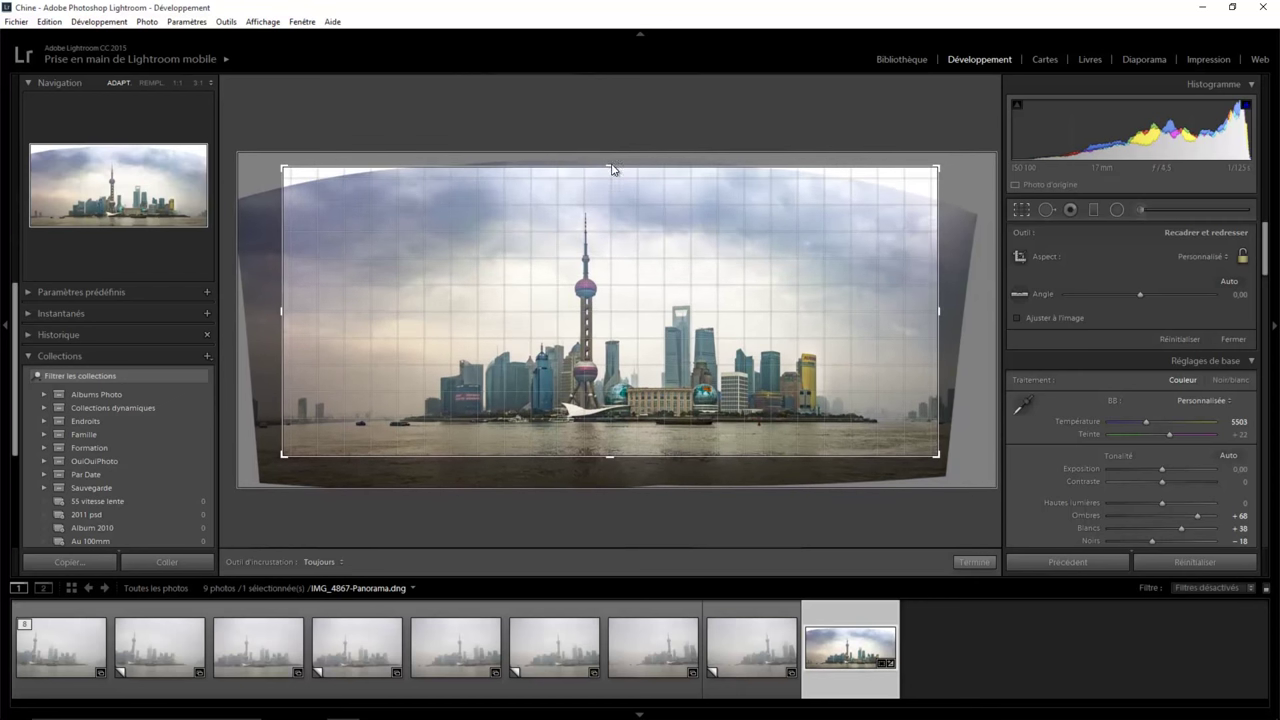
{"action": "left_click", "coordinate": [966, 561]}
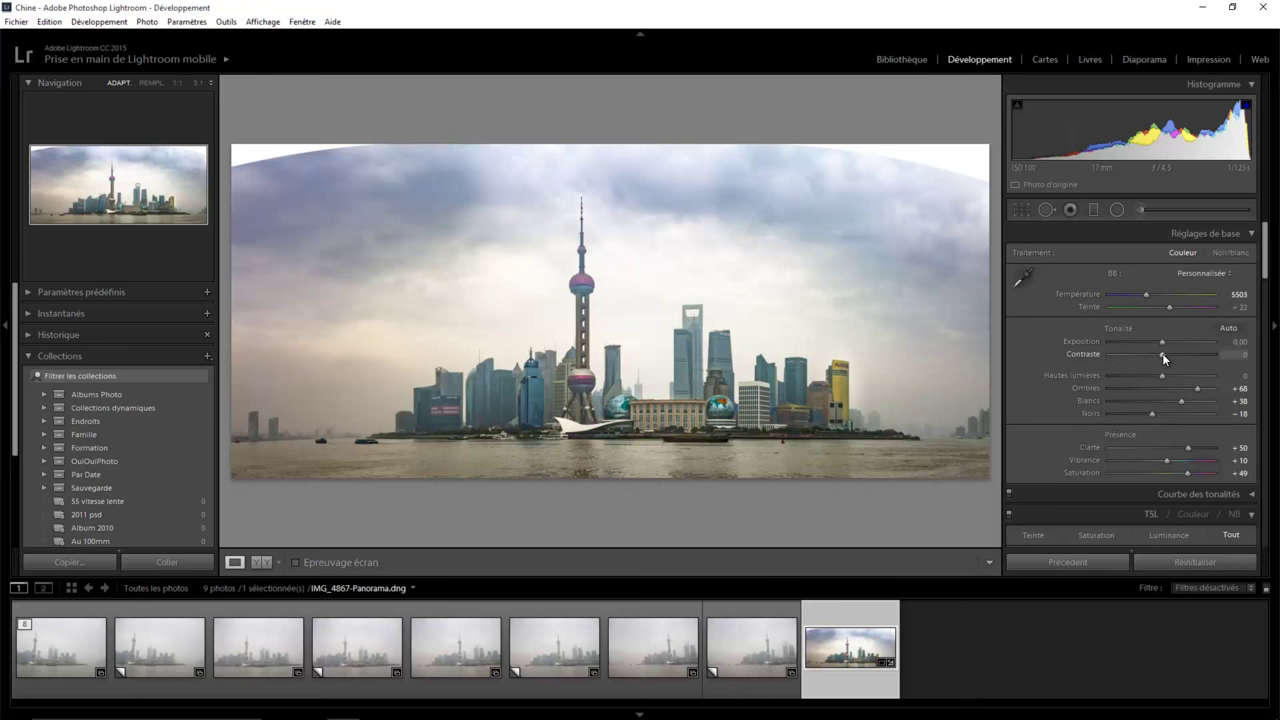
- Set global Contrast to +18, then inspect the sky at 1:1
{"action": "left_click_drag", "start_coordinate": [1162, 353], "coordinate": [1175, 354]}
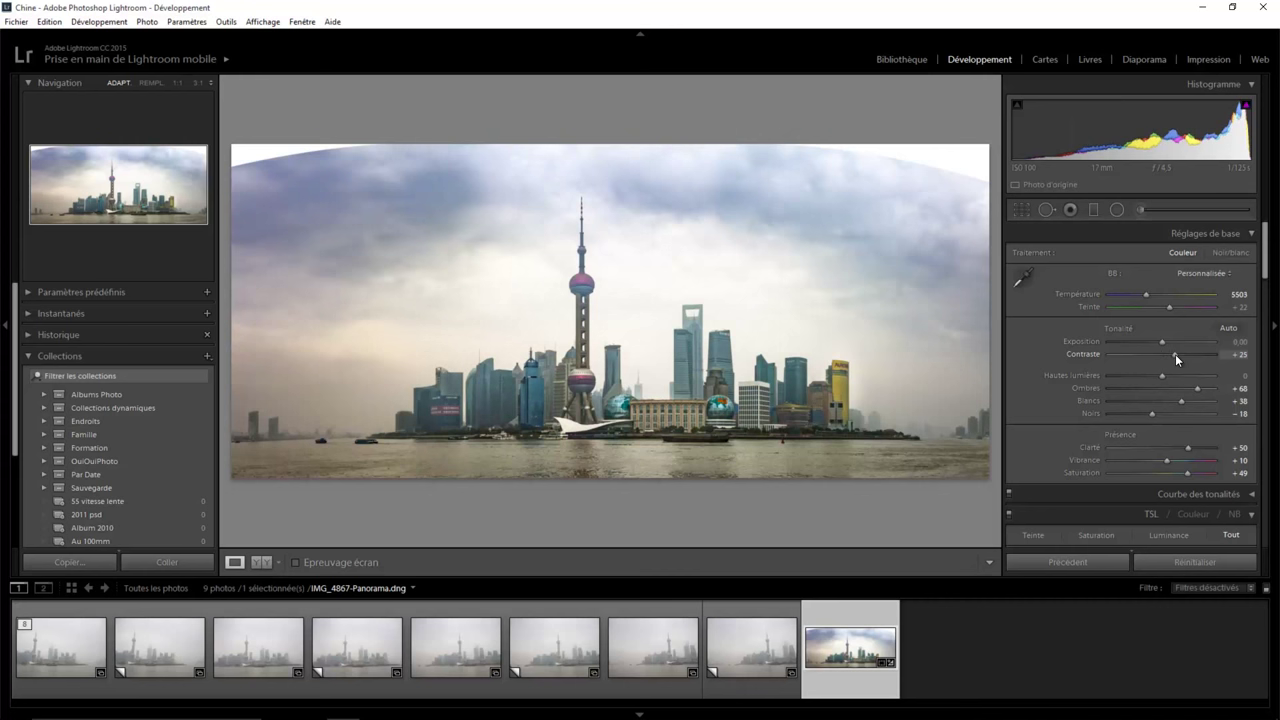
{"action": "left_click_drag", "start_coordinate": [1174, 354], "coordinate": [1172, 354]}
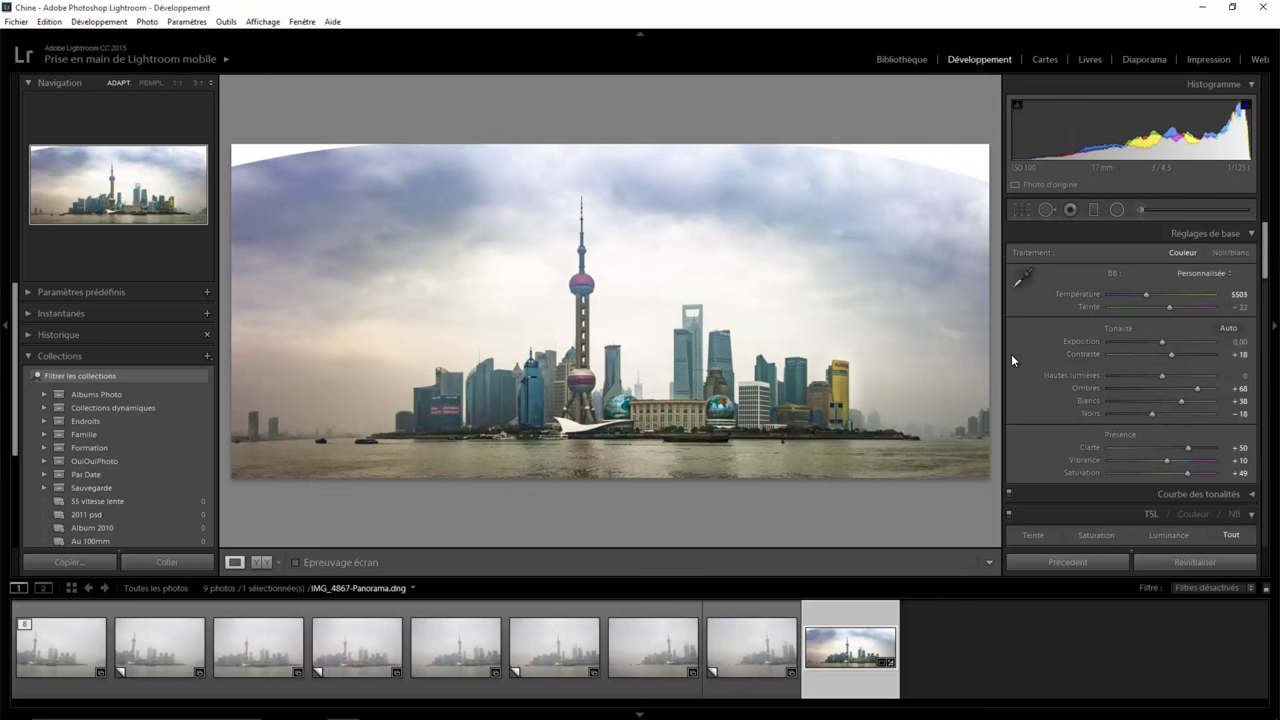
{"action": "left_click", "coordinate": [884, 248]}
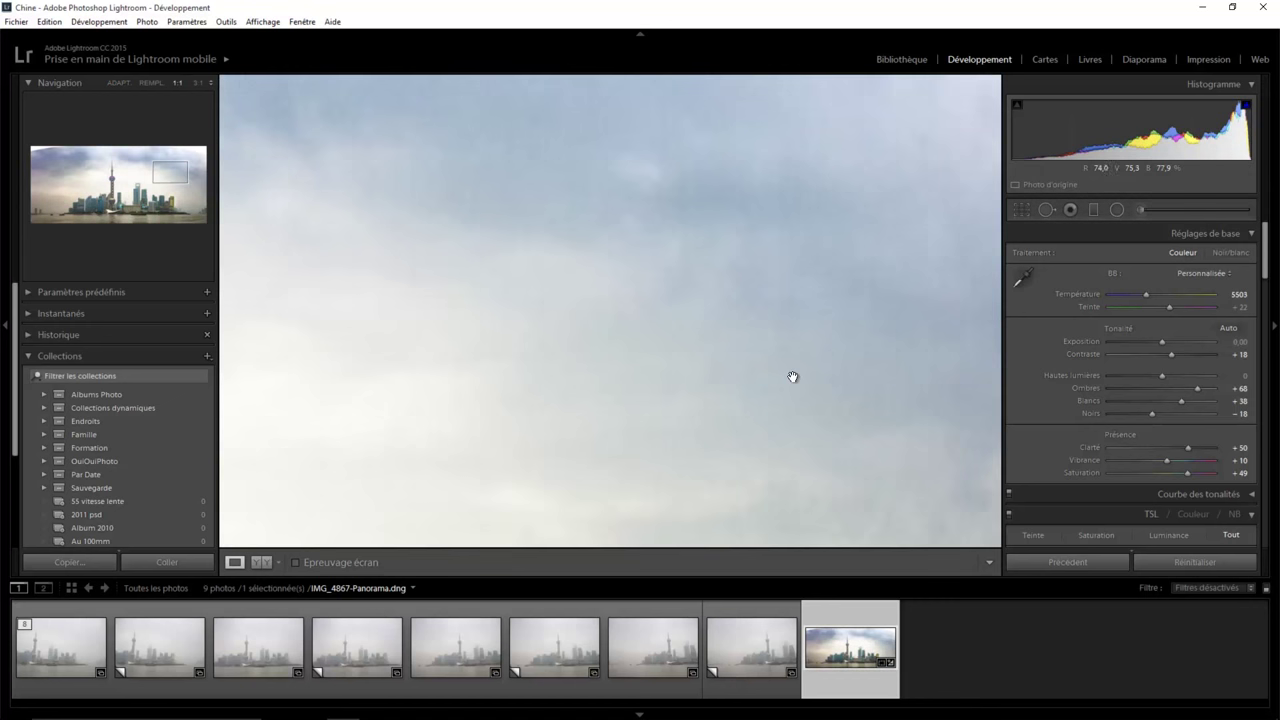
{"action": "left_click_drag", "start_coordinate": [851, 414], "coordinate": [629, 322]}
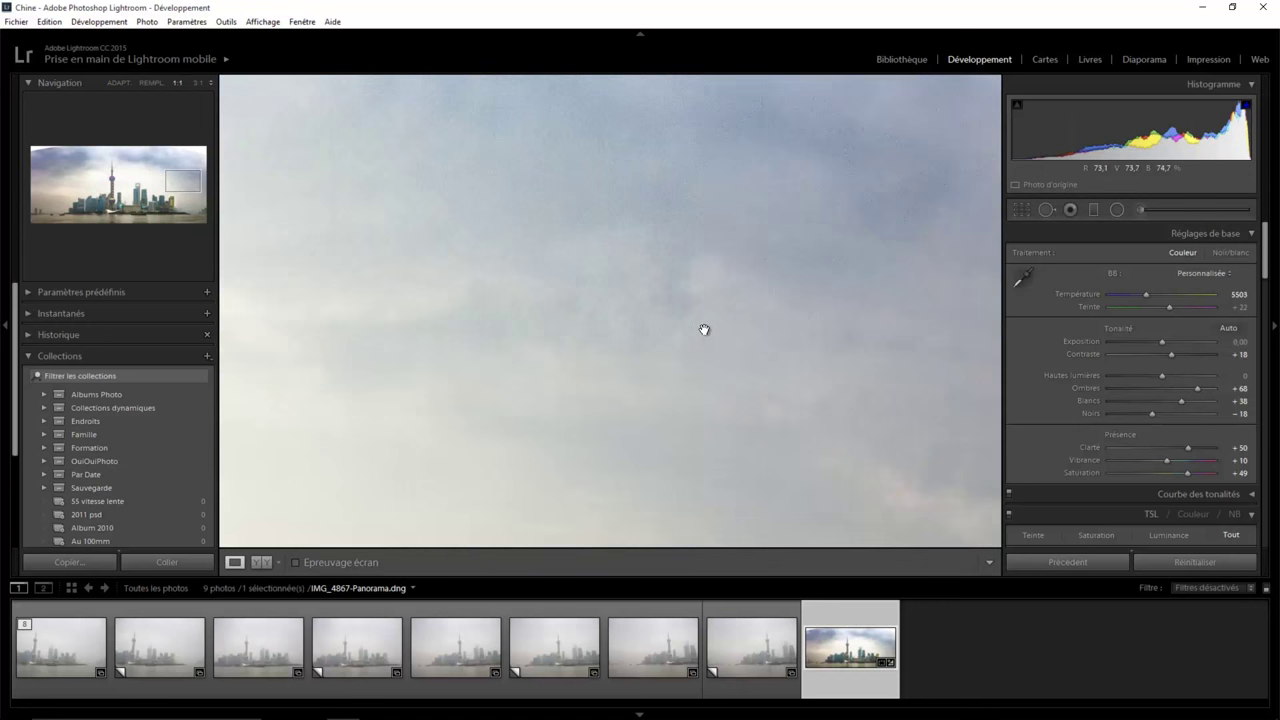
{"action": "left_click", "coordinate": [700, 369]}
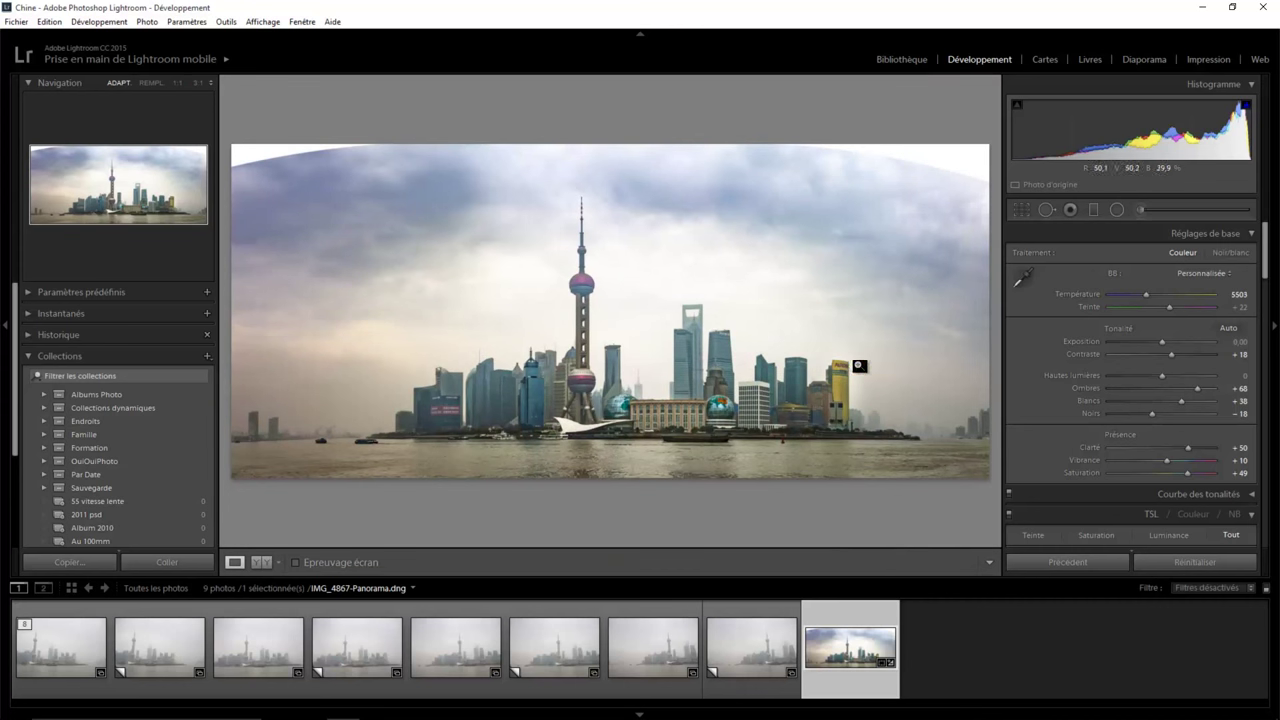
{"action": "left_click", "coordinate": [1117, 209]}
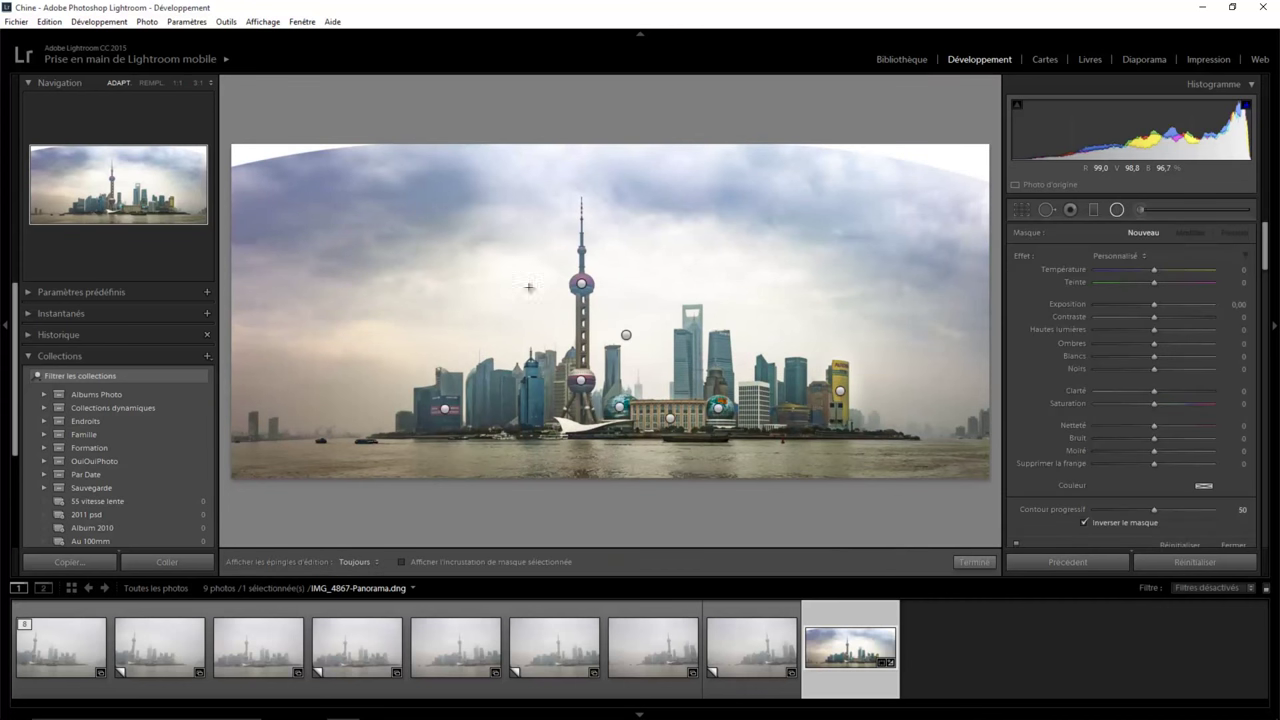
- Draw a large radial filter over the skyline with exposure 0.82 and contrast 39
{"action": "left_click_drag", "start_coordinate": [512, 278], "coordinate": [797, 412]}
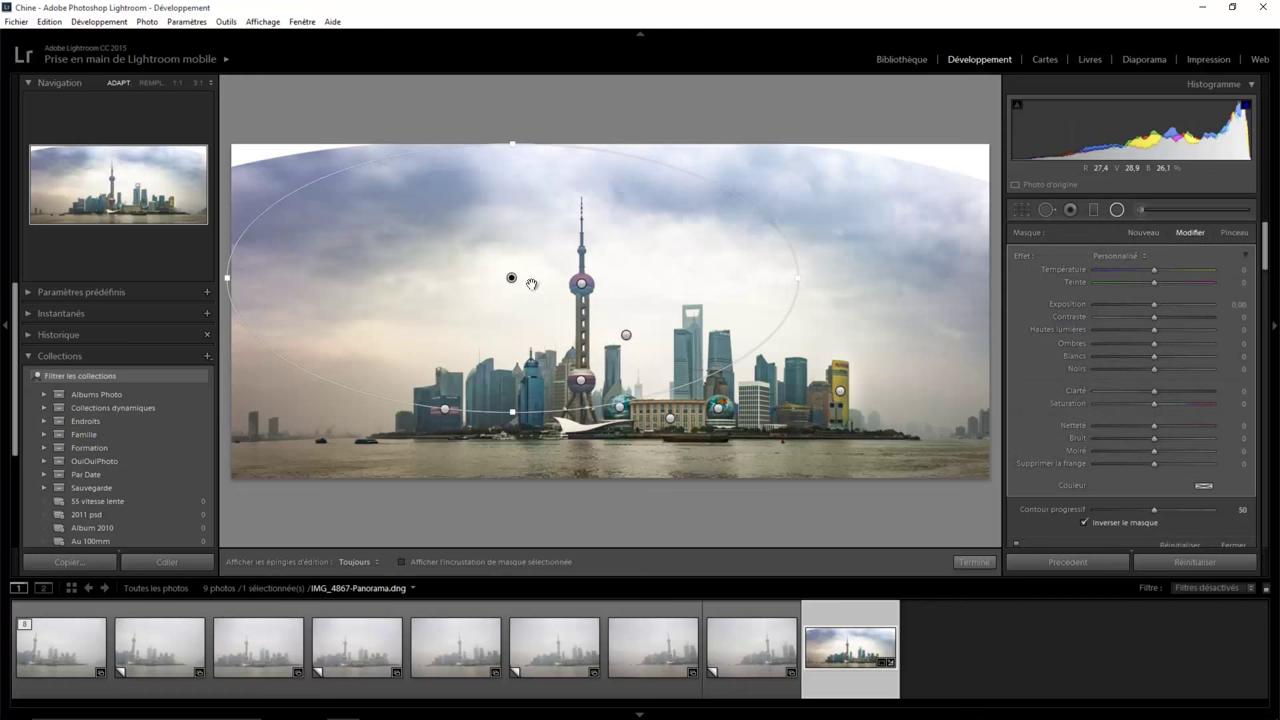
{"action": "left_click_drag", "start_coordinate": [515, 281], "coordinate": [625, 371]}
{"action": "left_click", "coordinate": [622, 364]}
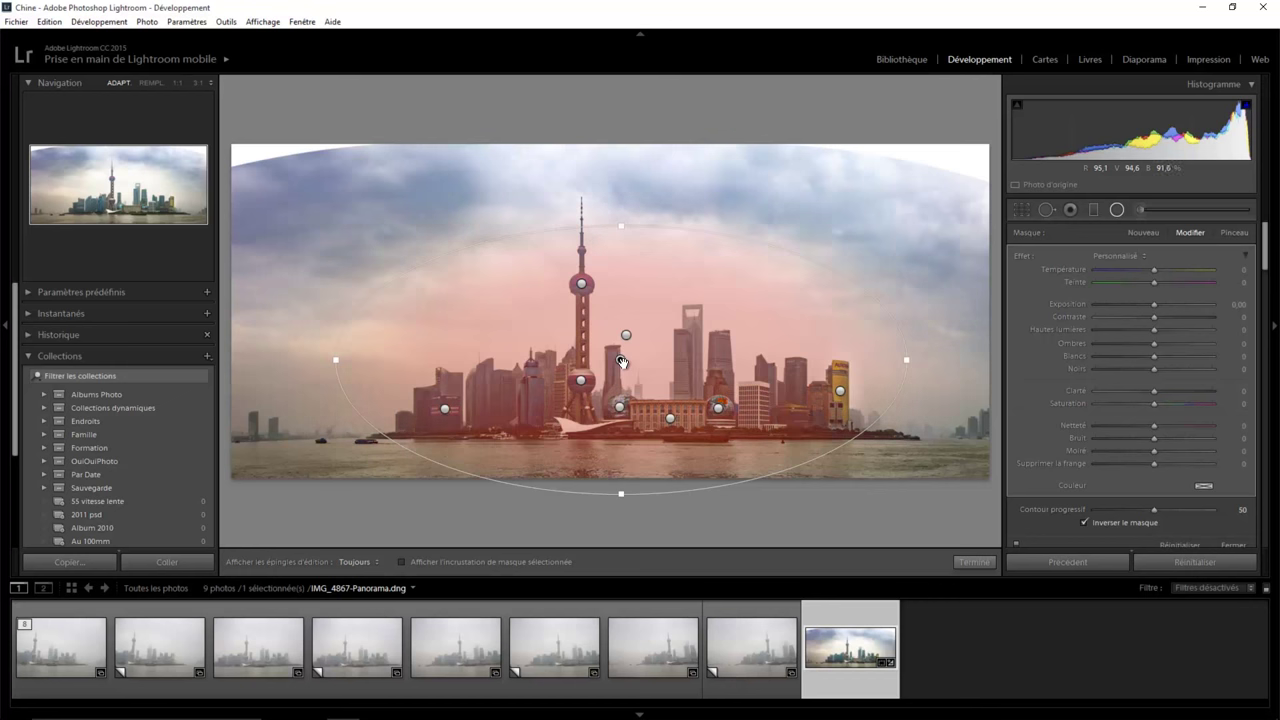
{"action": "key", "text": "F6"}
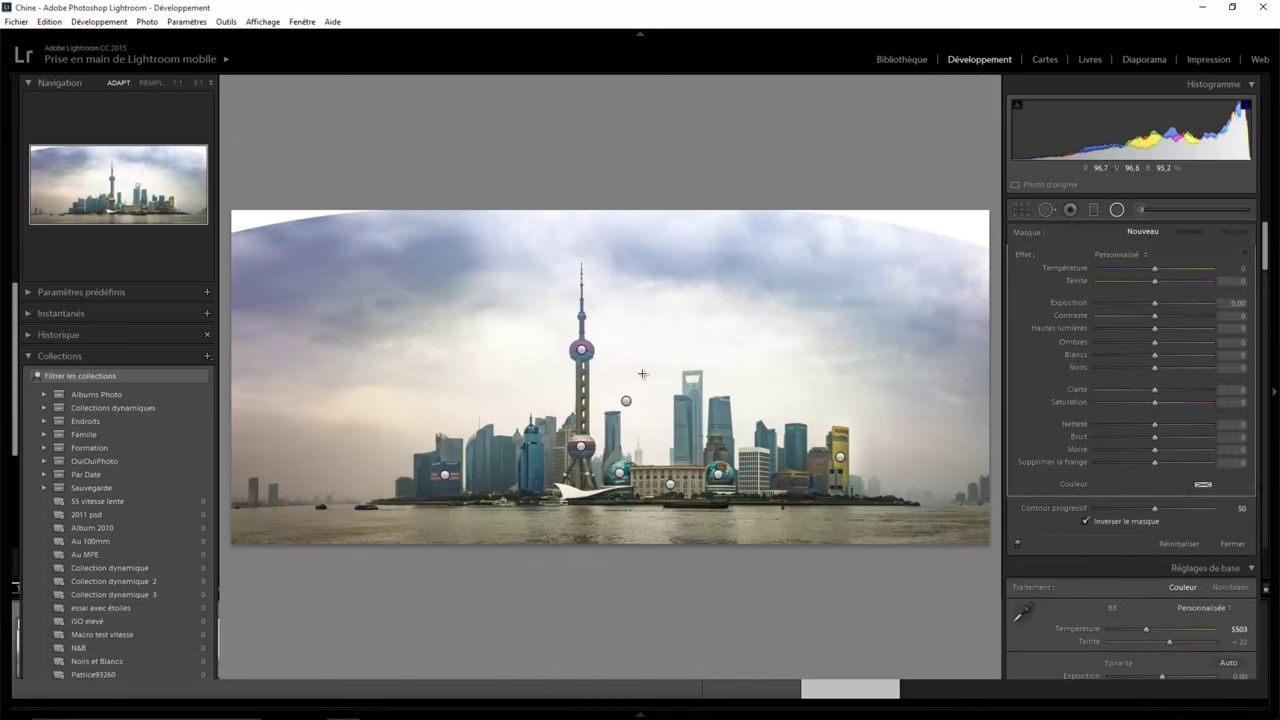
{"action": "left_click", "coordinate": [626, 400]}
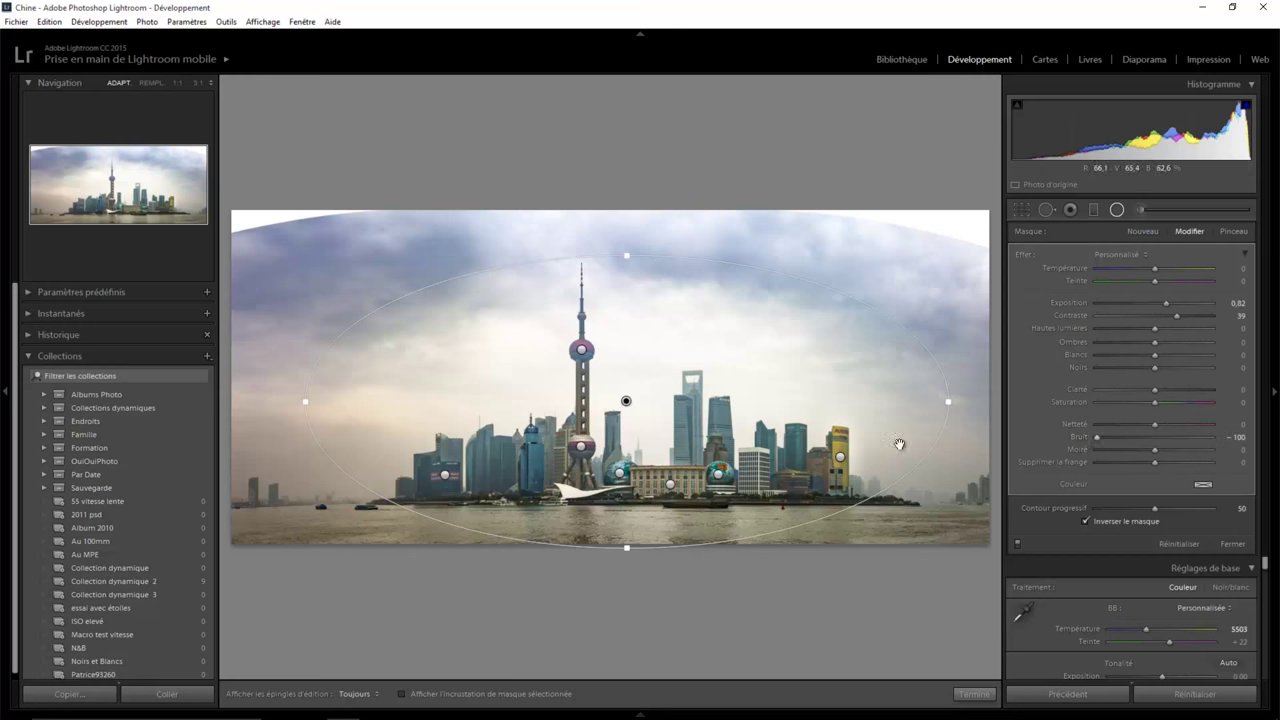
- Give the skyline radial filter Noise -100 and close mask editing
{"action": "left_click", "coordinate": [1235, 544]}
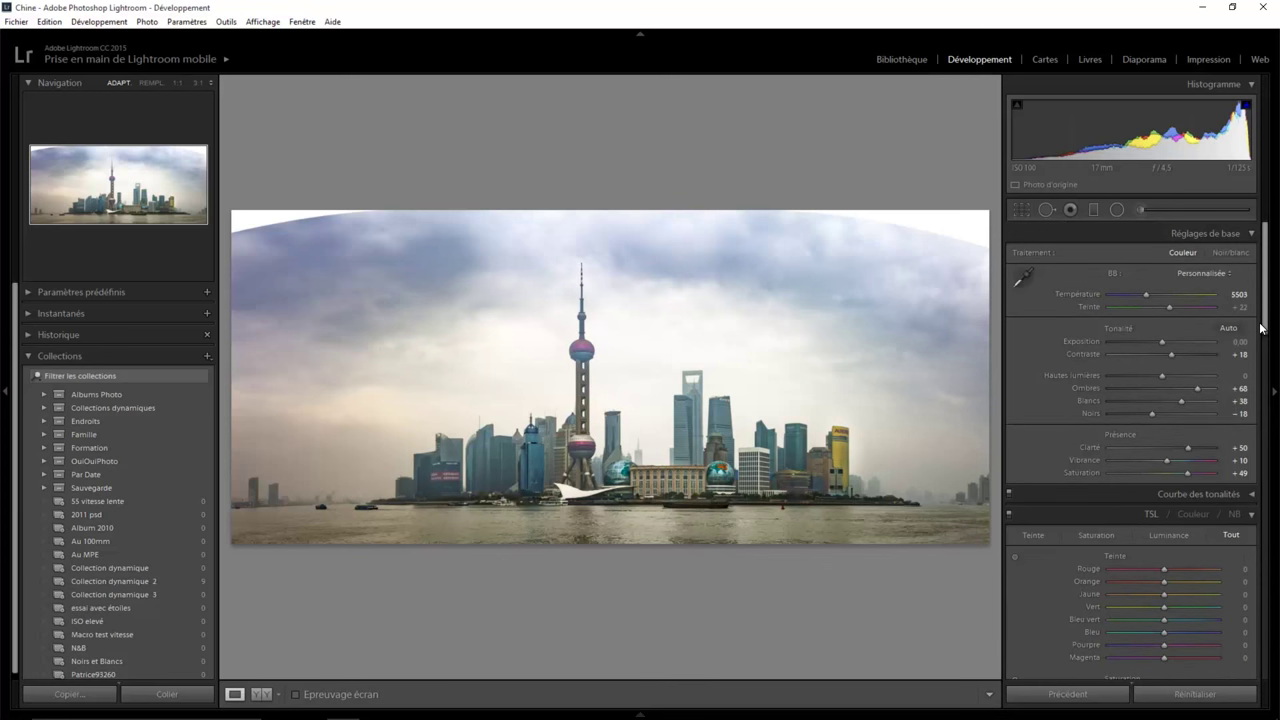
{"action": "left_click_drag", "start_coordinate": [1262, 328], "coordinate": [1262, 535]}
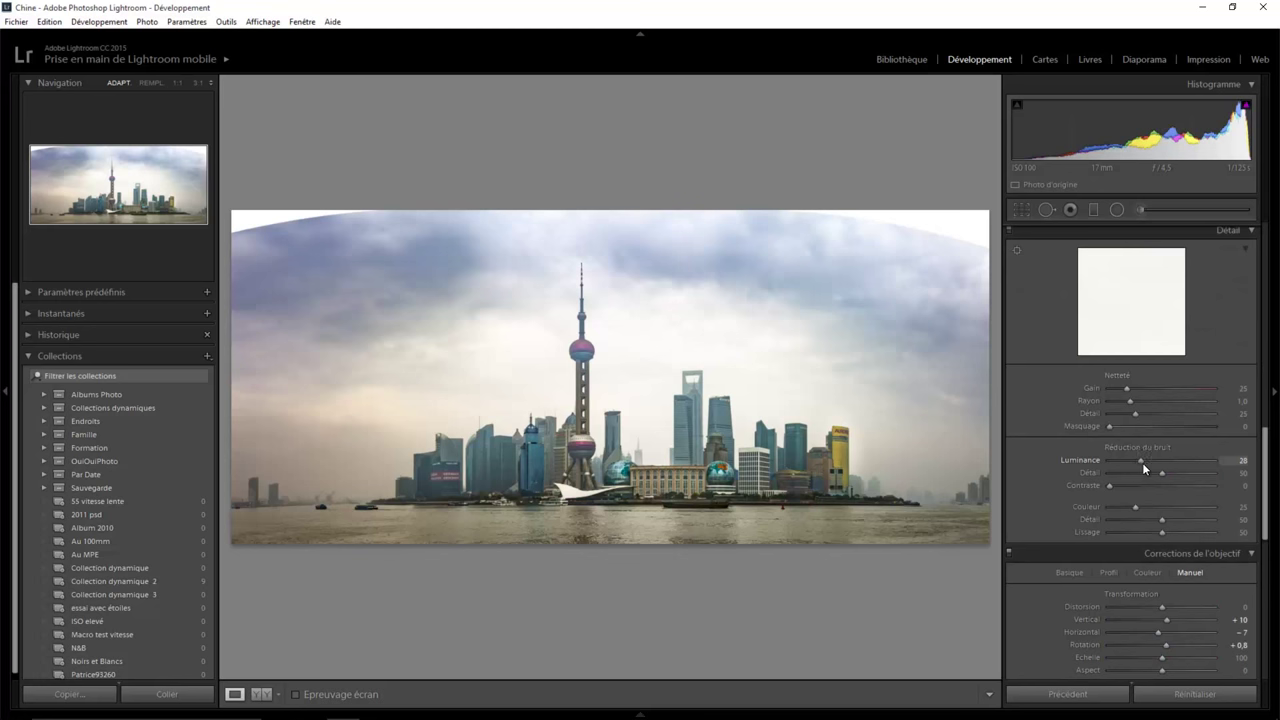
- Set Luminance noise reduction to 82, checking the sky and TV tower at 1:1
{"action": "left_click", "coordinate": [857, 298]}
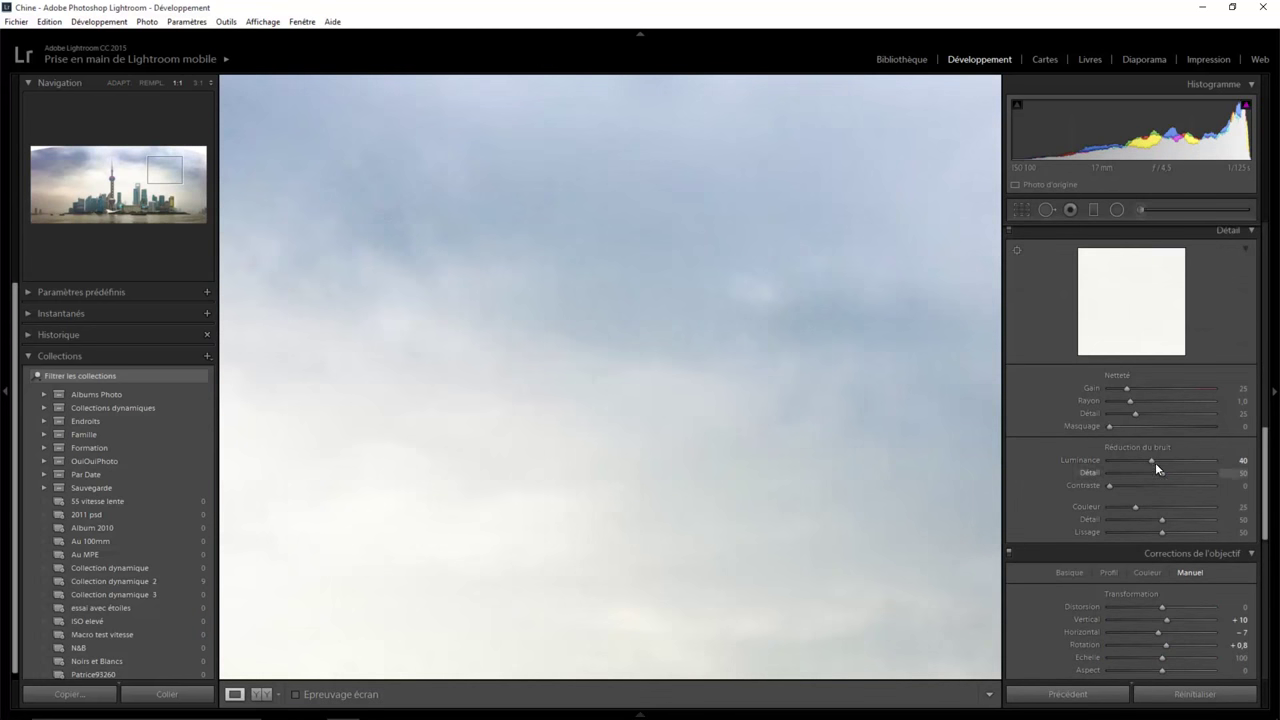
{"action": "left_click_drag", "start_coordinate": [1153, 461], "coordinate": [1197, 461]}
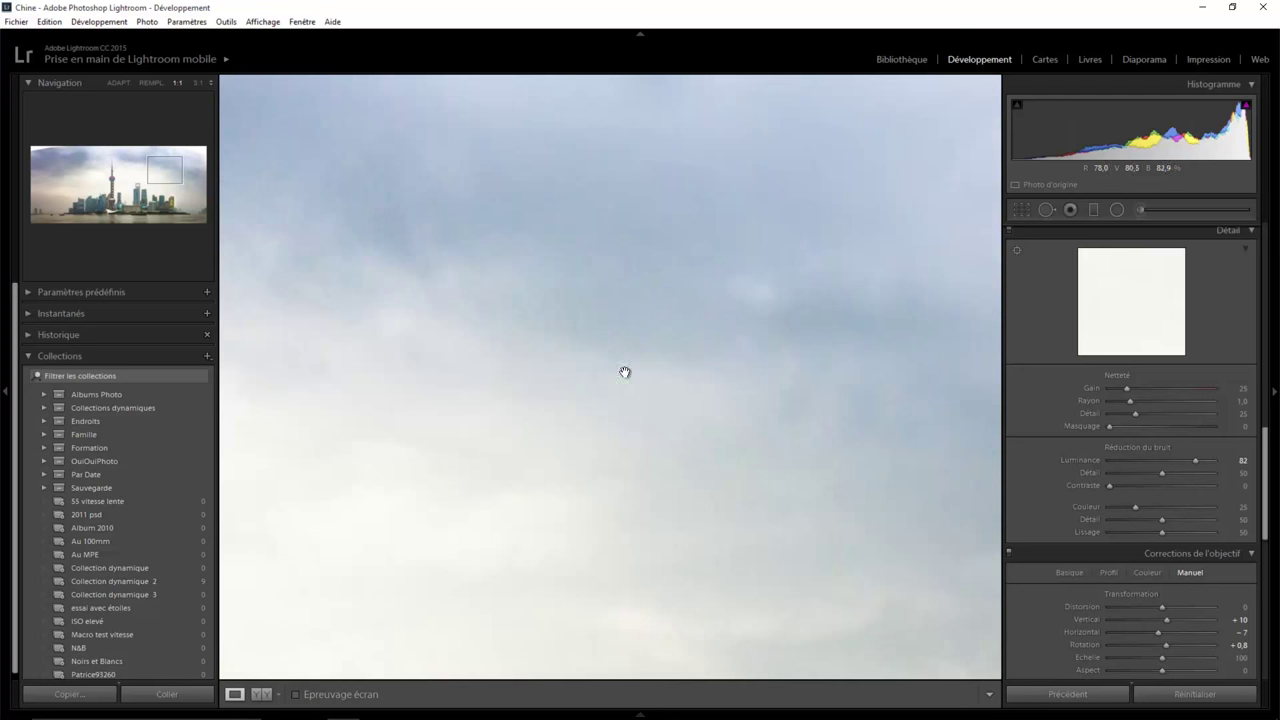
{"action": "left_click", "coordinate": [602, 398]}
{"action": "left_click", "coordinate": [583, 352]}
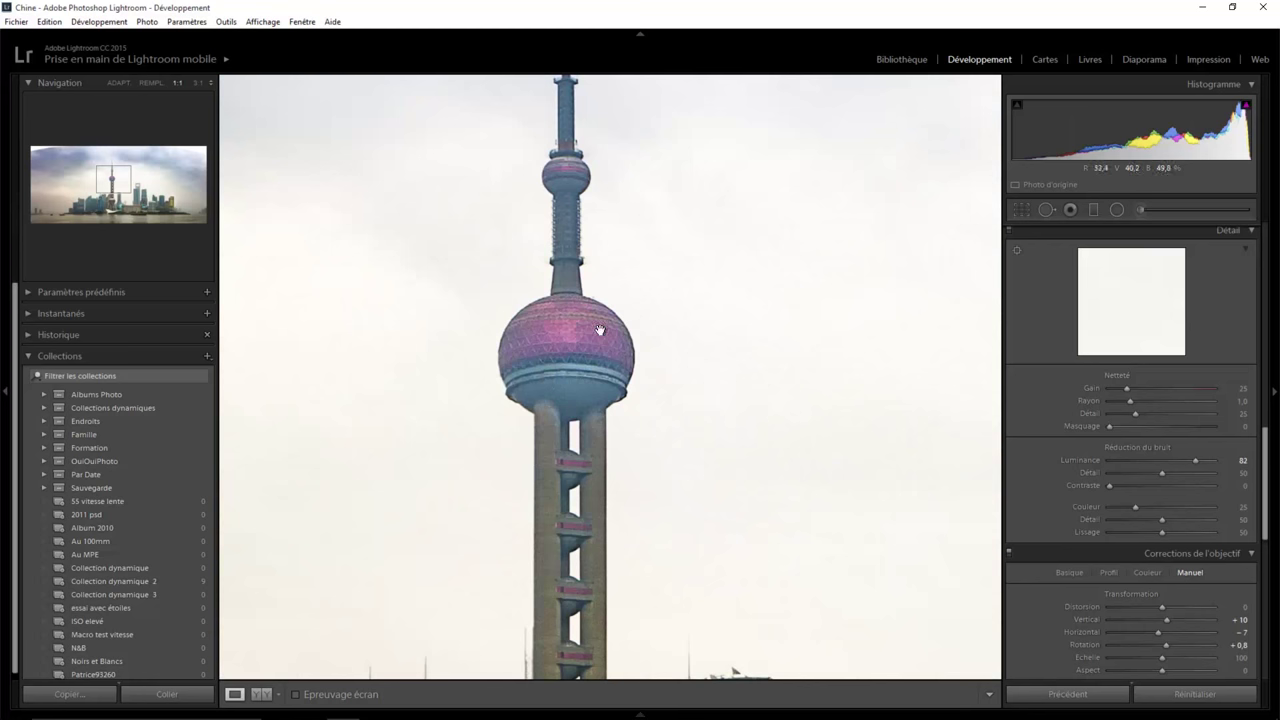
{"action": "left_click", "coordinate": [724, 457]}
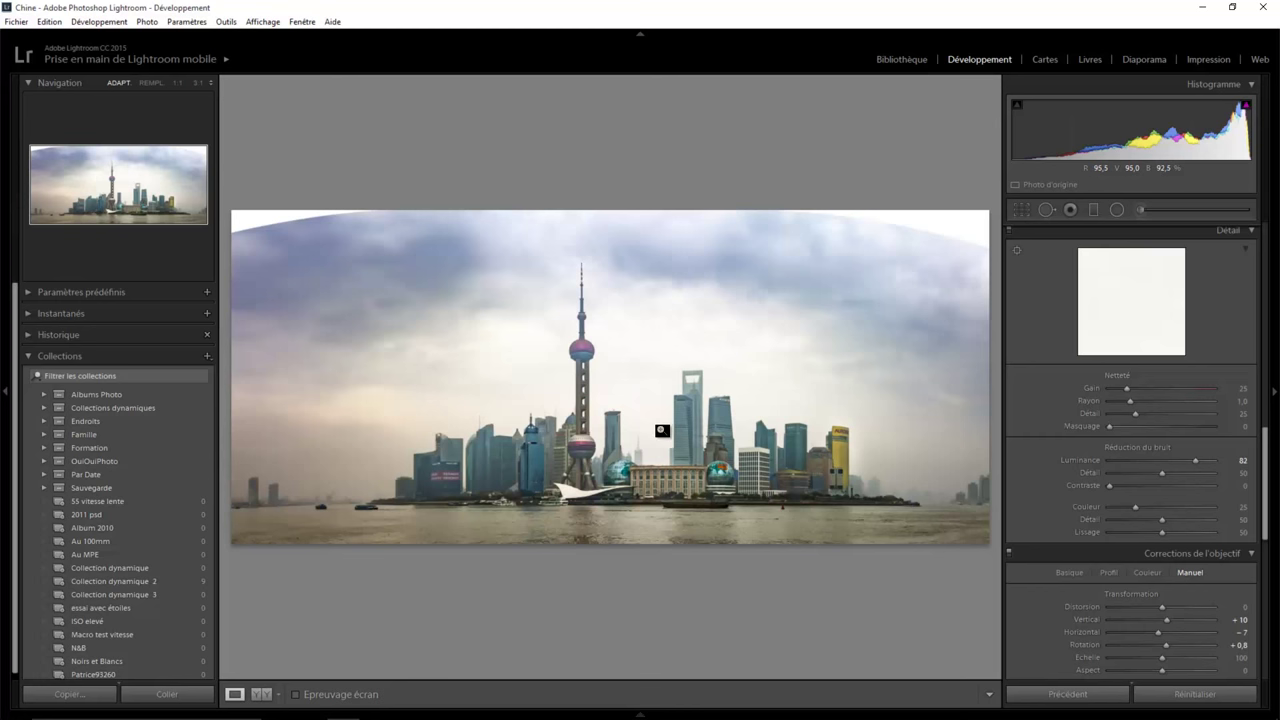
{"action": "left_click", "coordinate": [872, 289]}
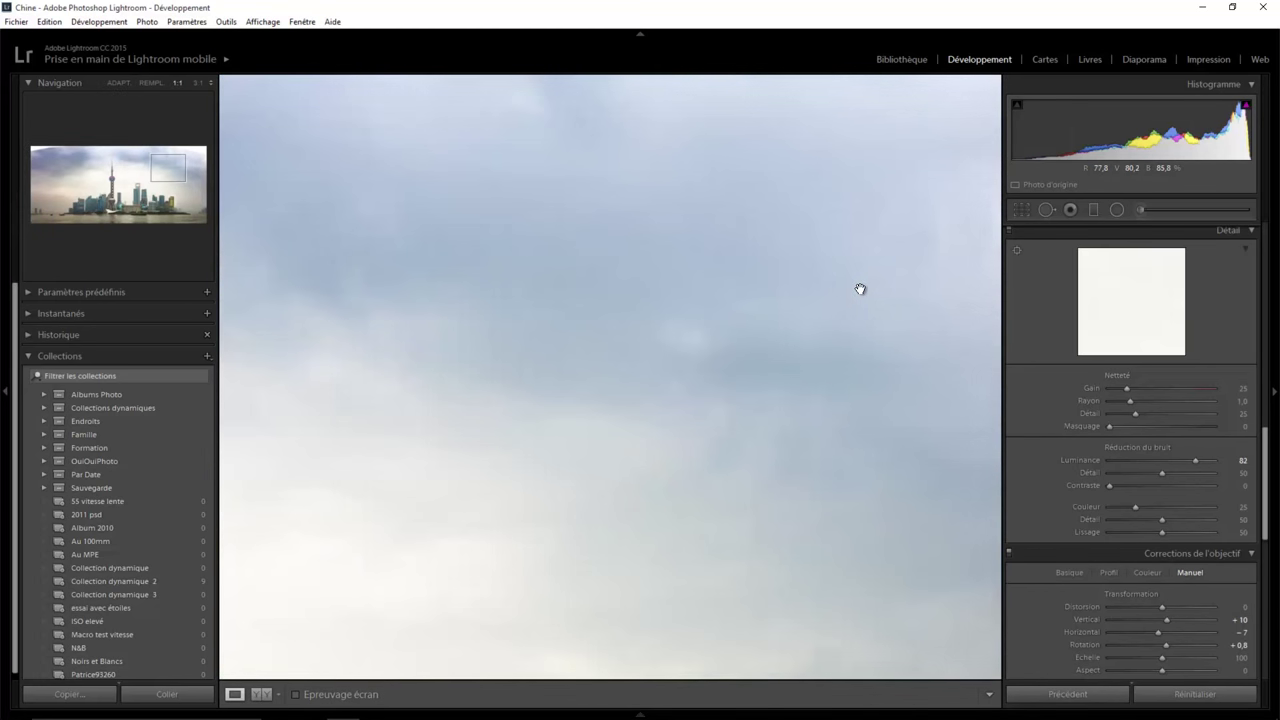
{"action": "left_click", "coordinate": [816, 295]}
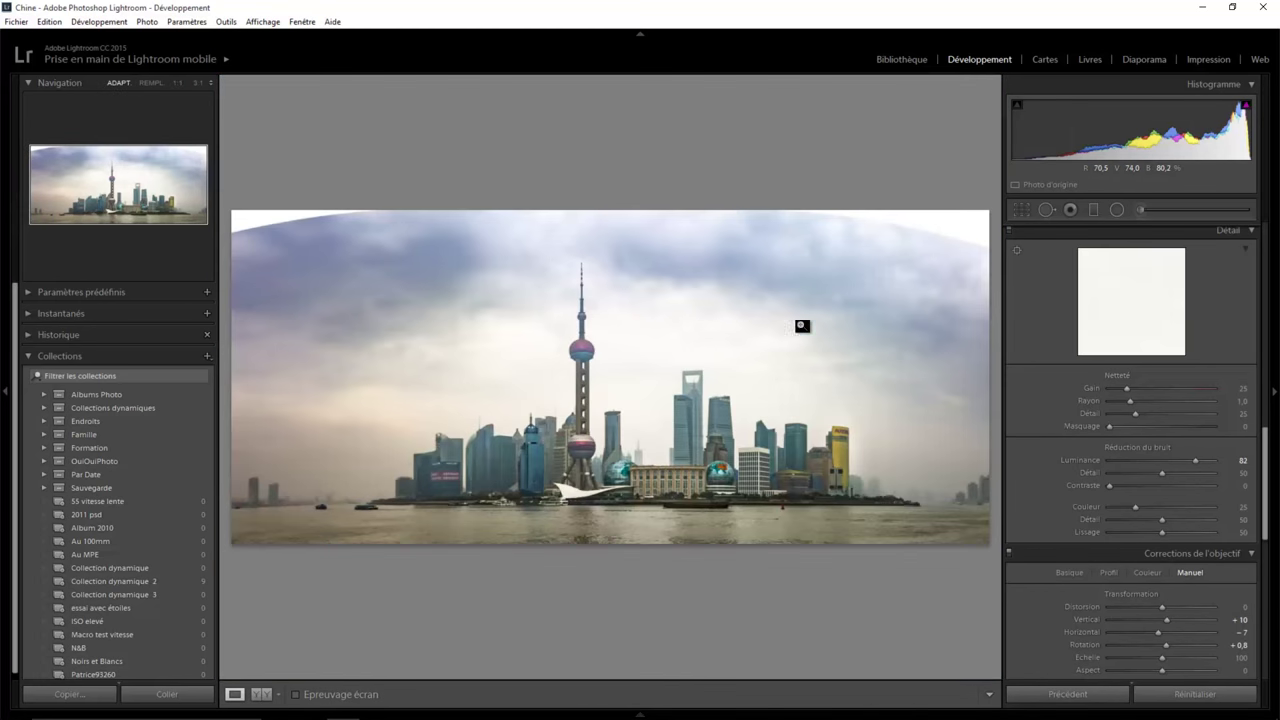
{"action": "left_click", "coordinate": [616, 465]}
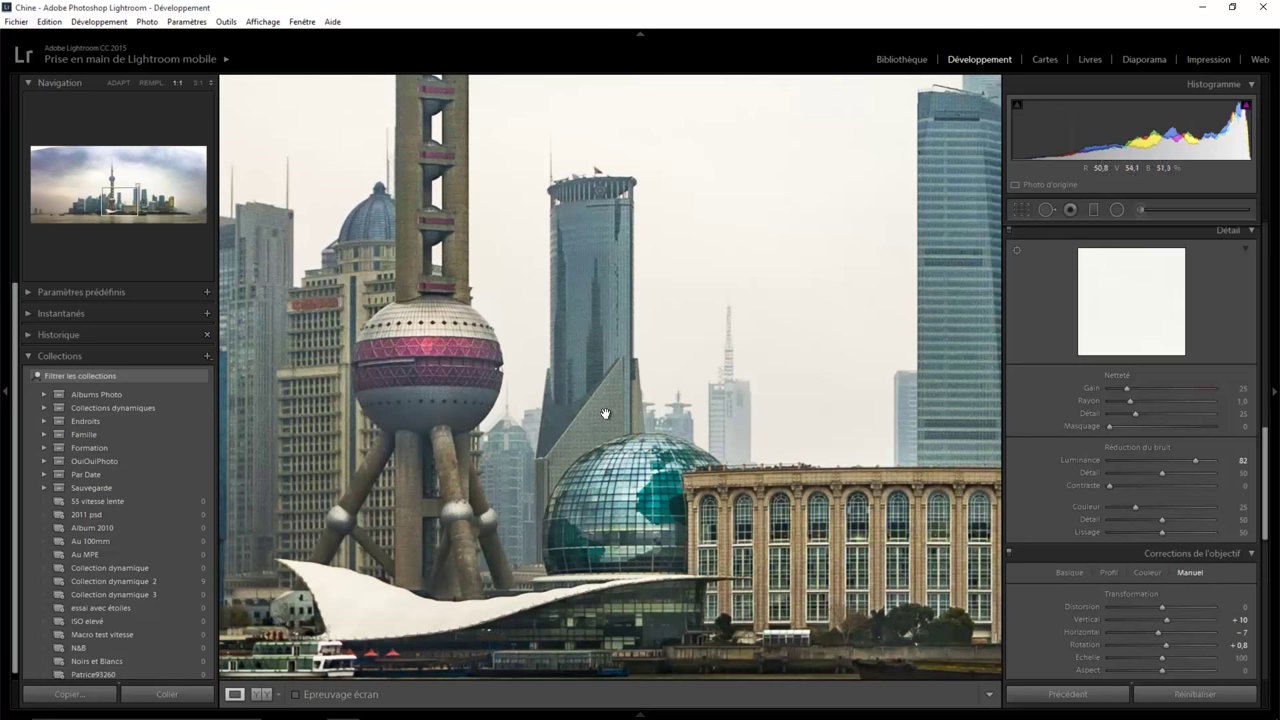
{"action": "left_click", "coordinate": [616, 472]}
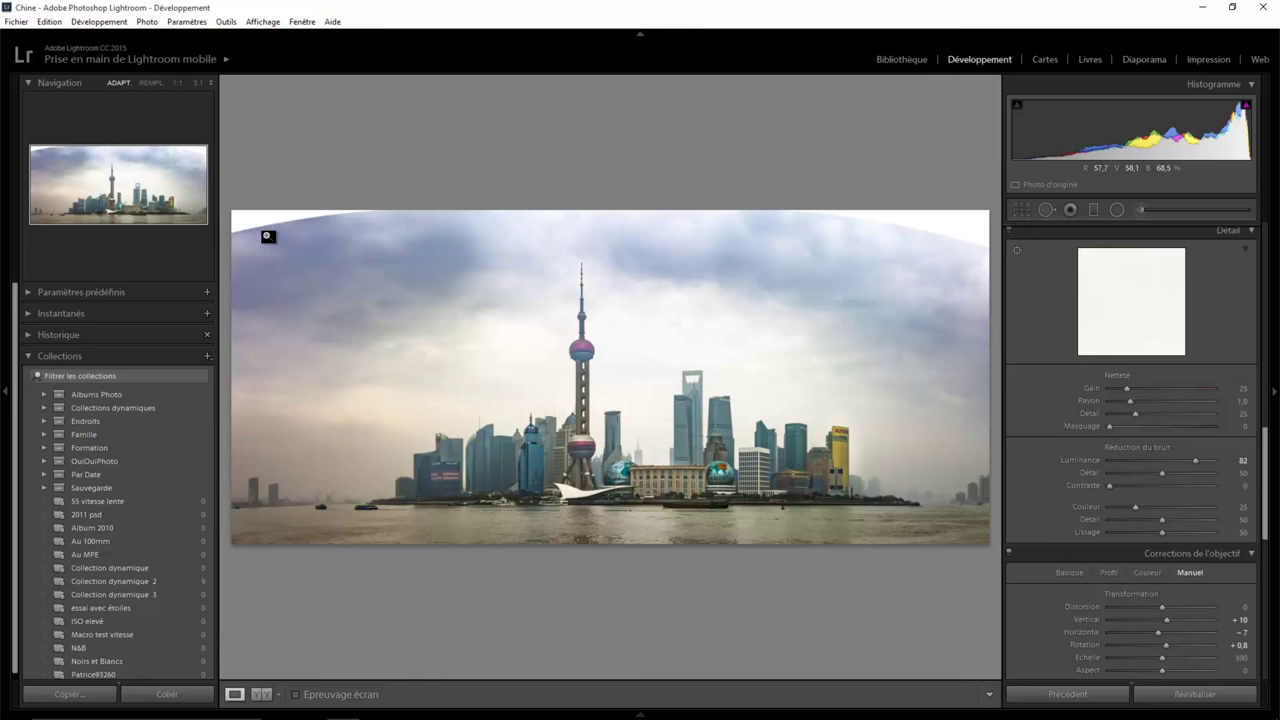
- Send the panorama to Adobe Photoshop CC 2015 via the Edit In menu
{"action": "right_click", "coordinate": [549, 287]}
{"action": "mouse_move", "coordinate": [596, 378]}
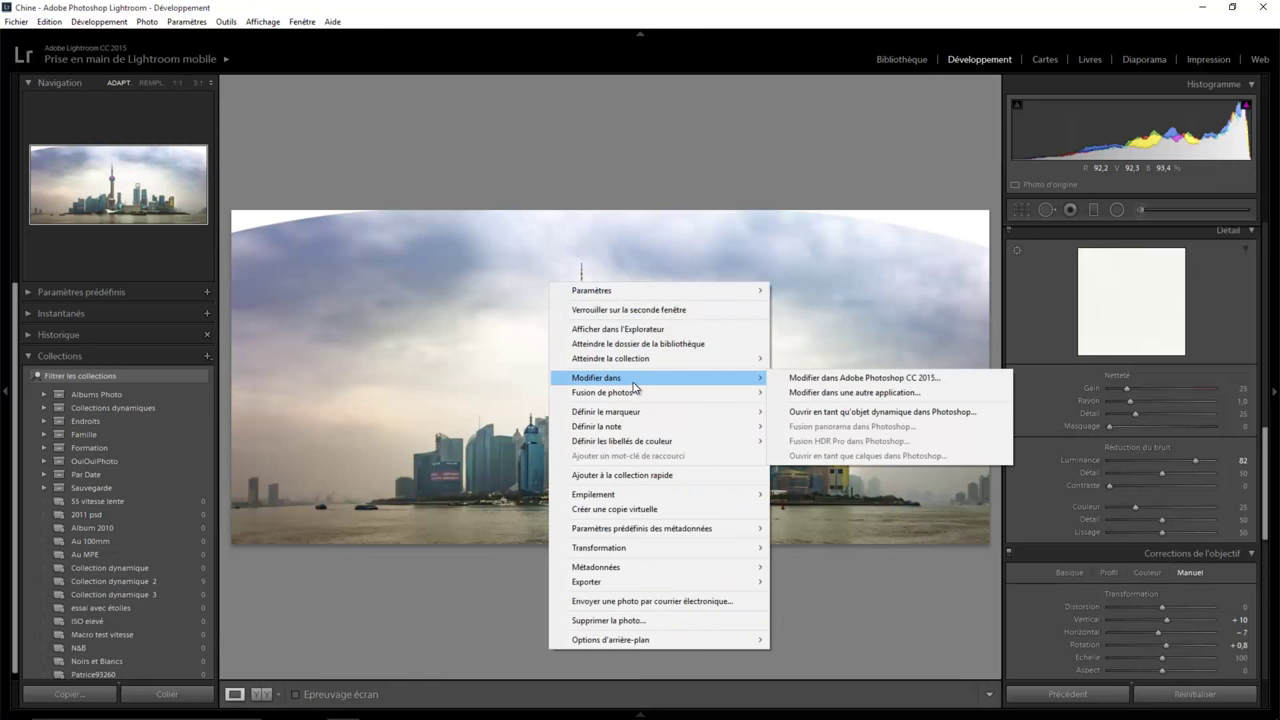
{"action": "left_click", "coordinate": [868, 378]}
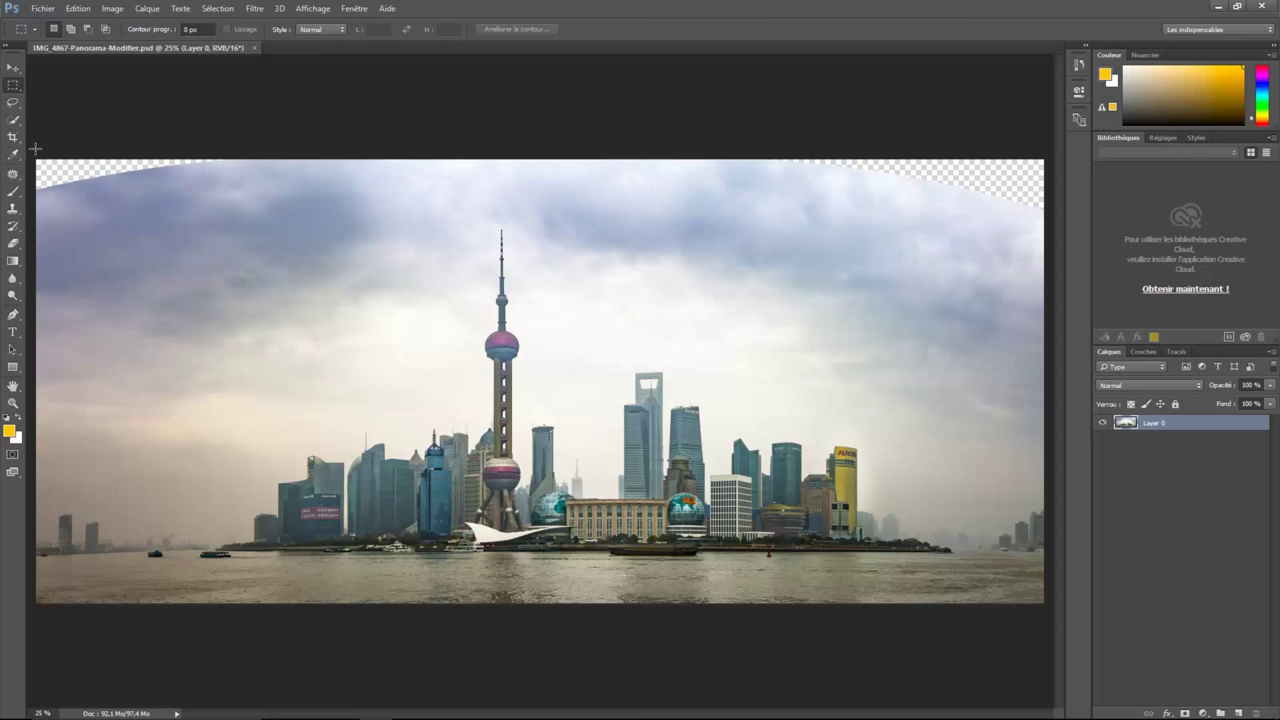
- Copy the top-left sky onto a new layer and warp it over the transparent corner
{"action": "left_click_drag", "start_coordinate": [44, 167], "coordinate": [413, 334]}
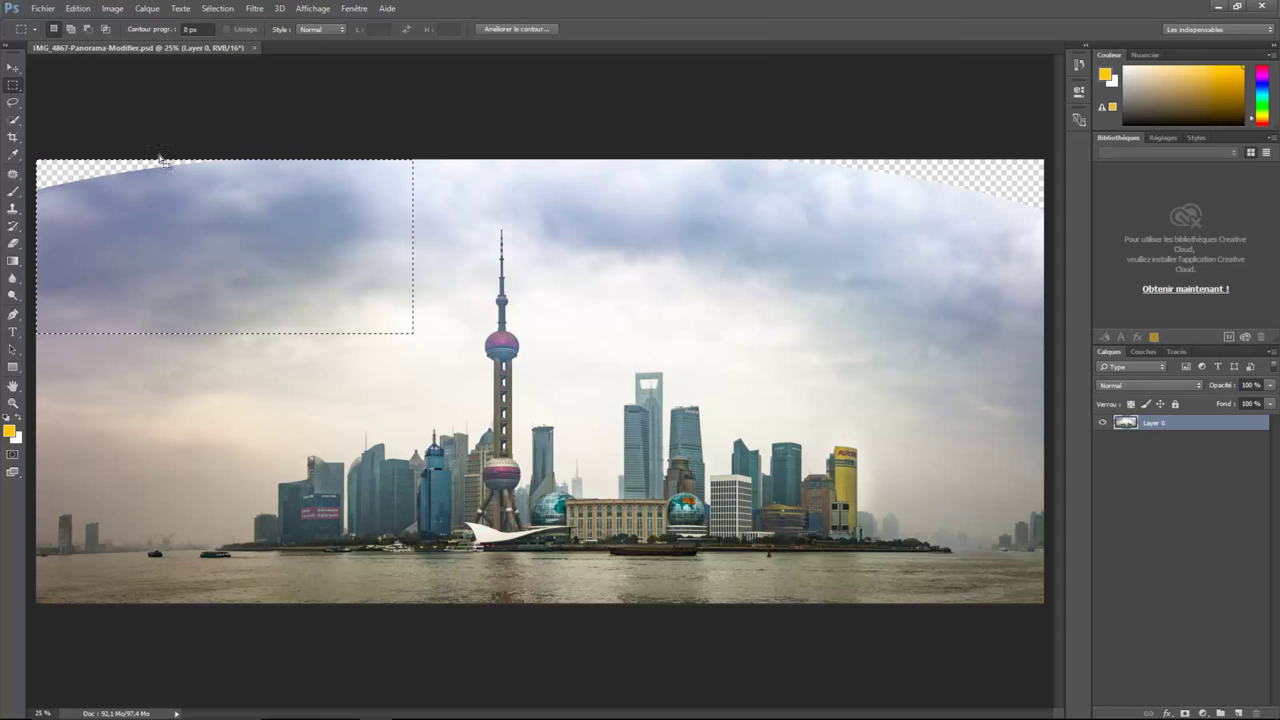
{"action": "right_click", "coordinate": [198, 215]}
{"action": "left_click", "coordinate": [260, 317]}
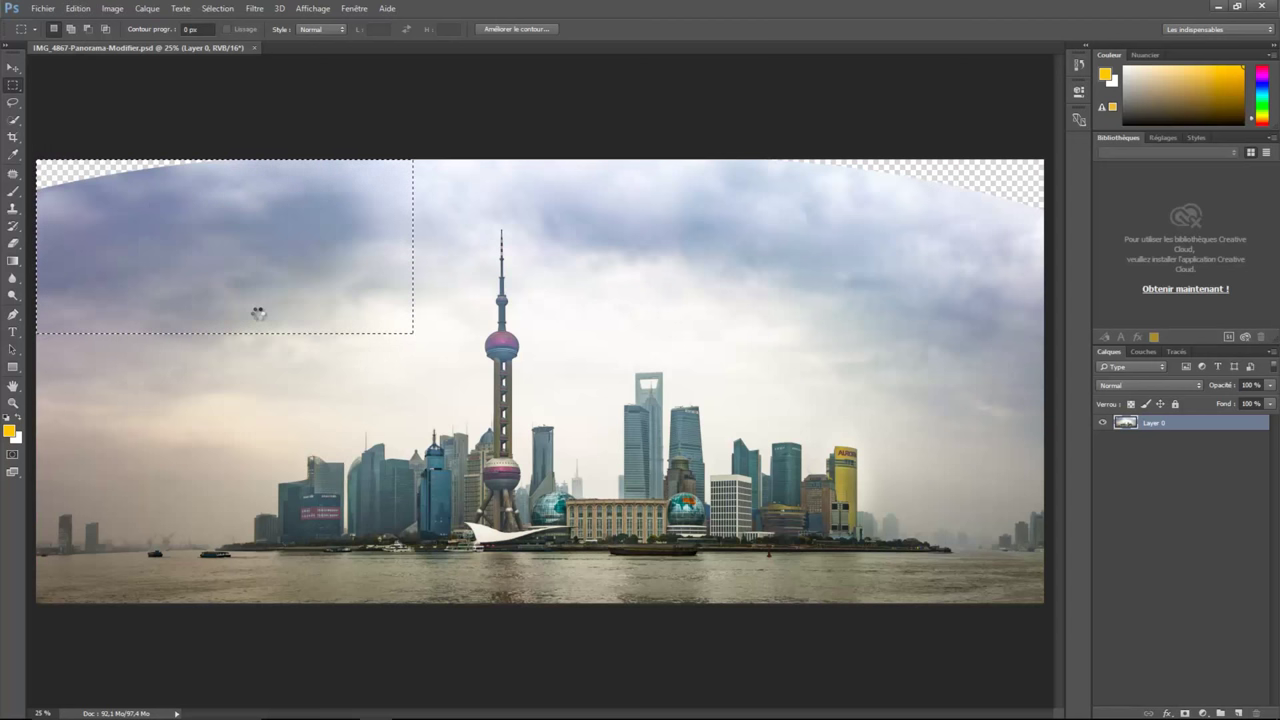
{"action": "left_click", "coordinate": [78, 8]}
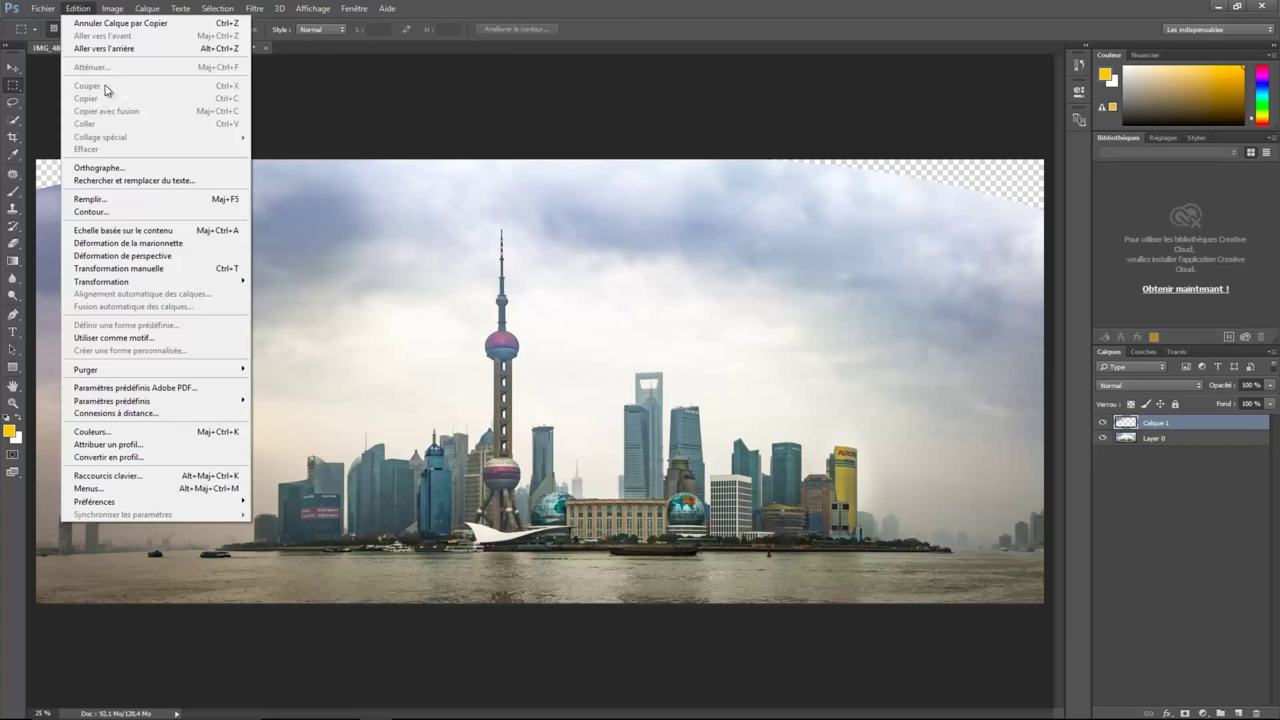
{"action": "mouse_move", "coordinate": [101, 281]}
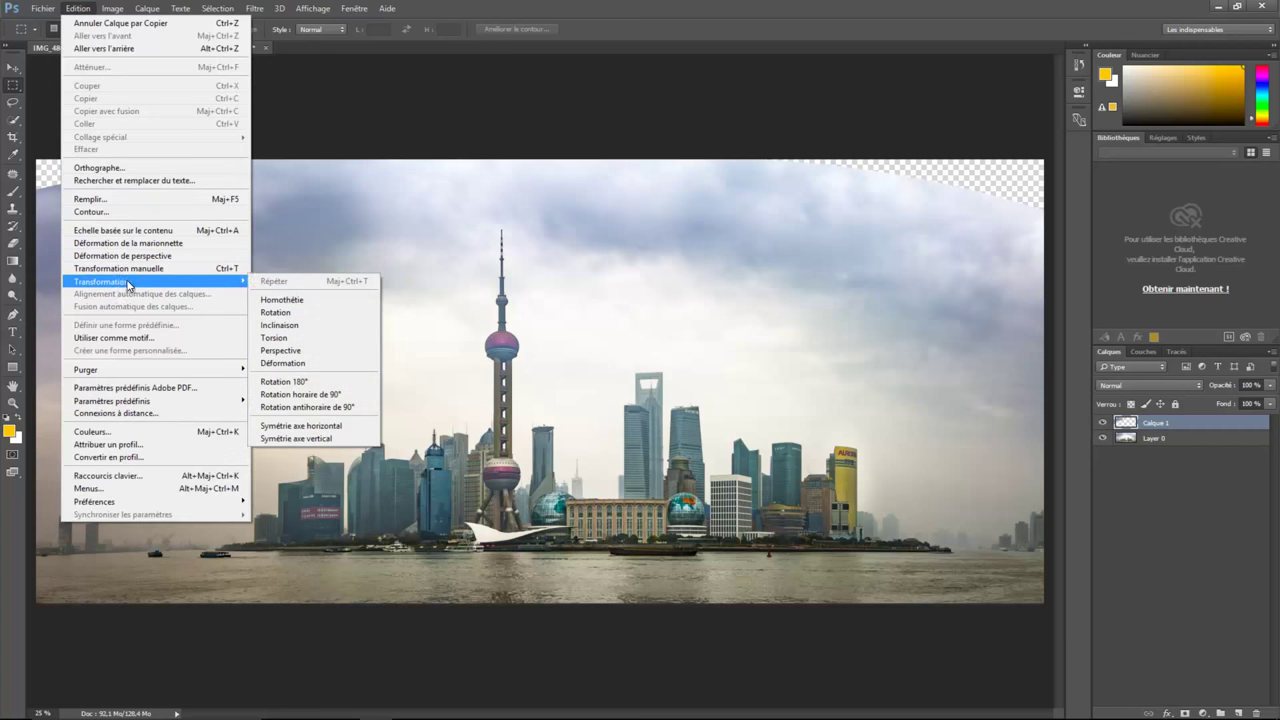
{"action": "left_click", "coordinate": [283, 363]}
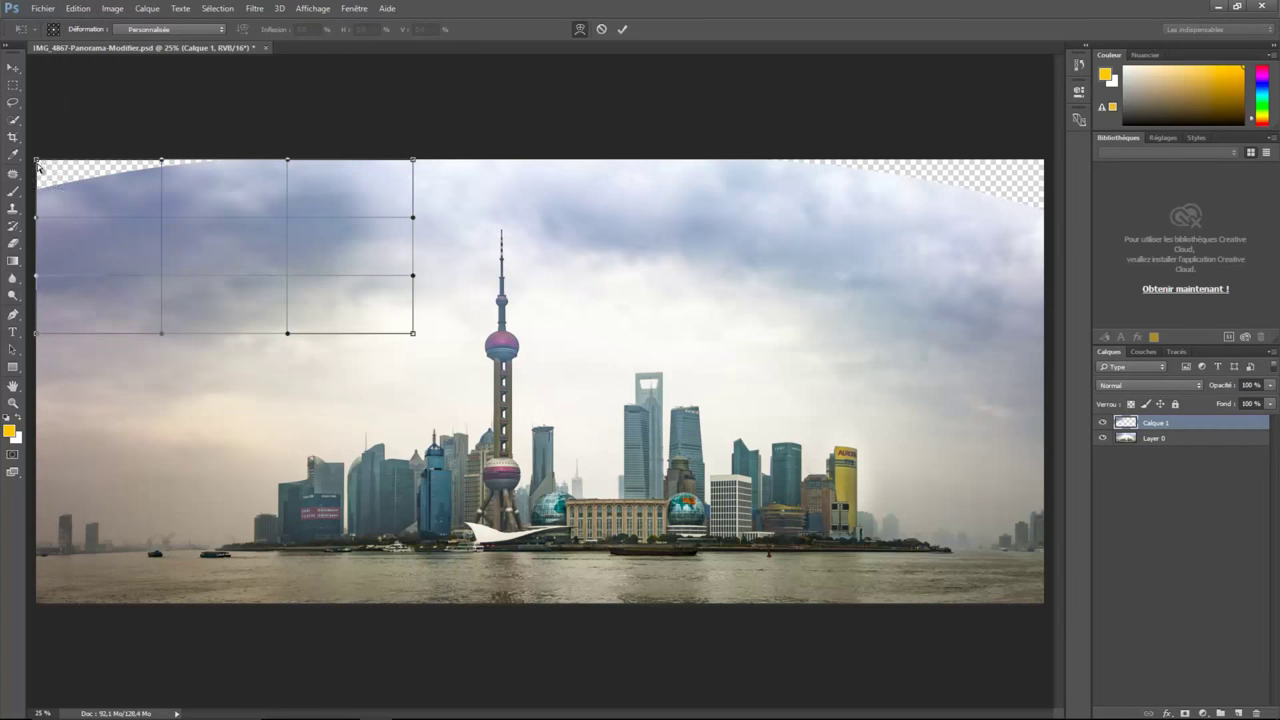
{"action": "left_click_drag", "start_coordinate": [37, 157], "coordinate": [20, 117]}
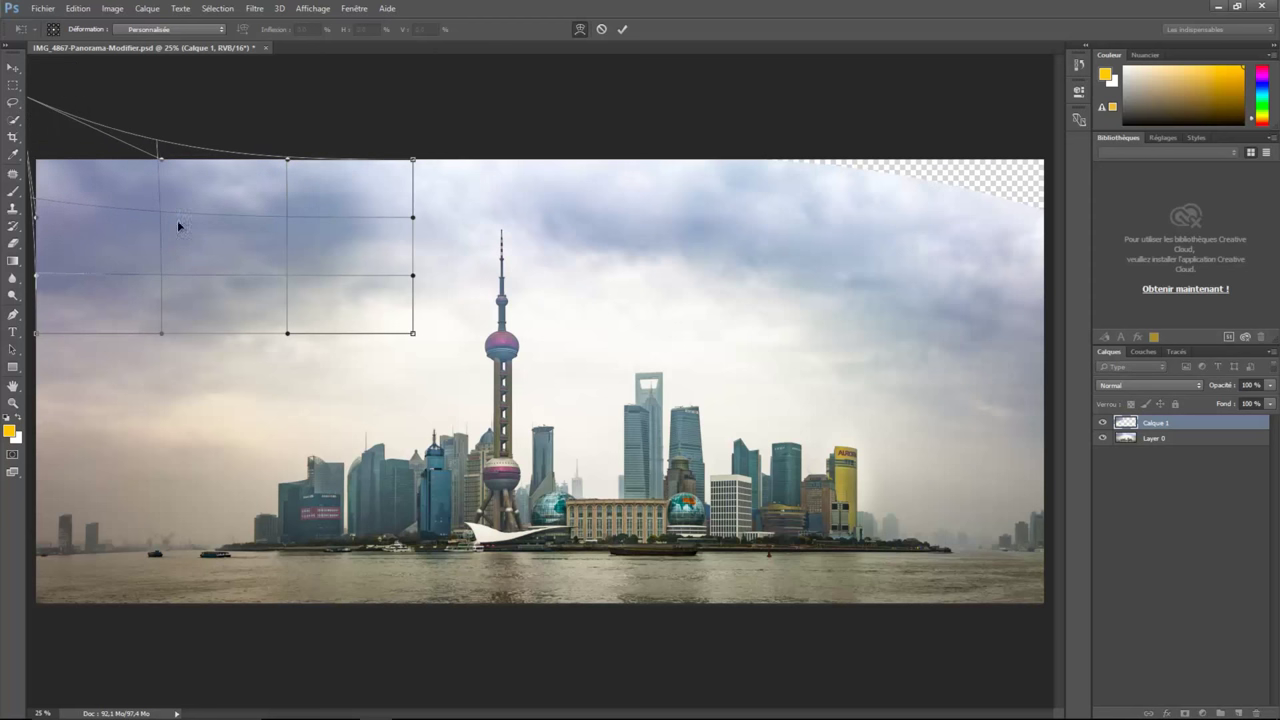
{"action": "key", "text": "Return"}
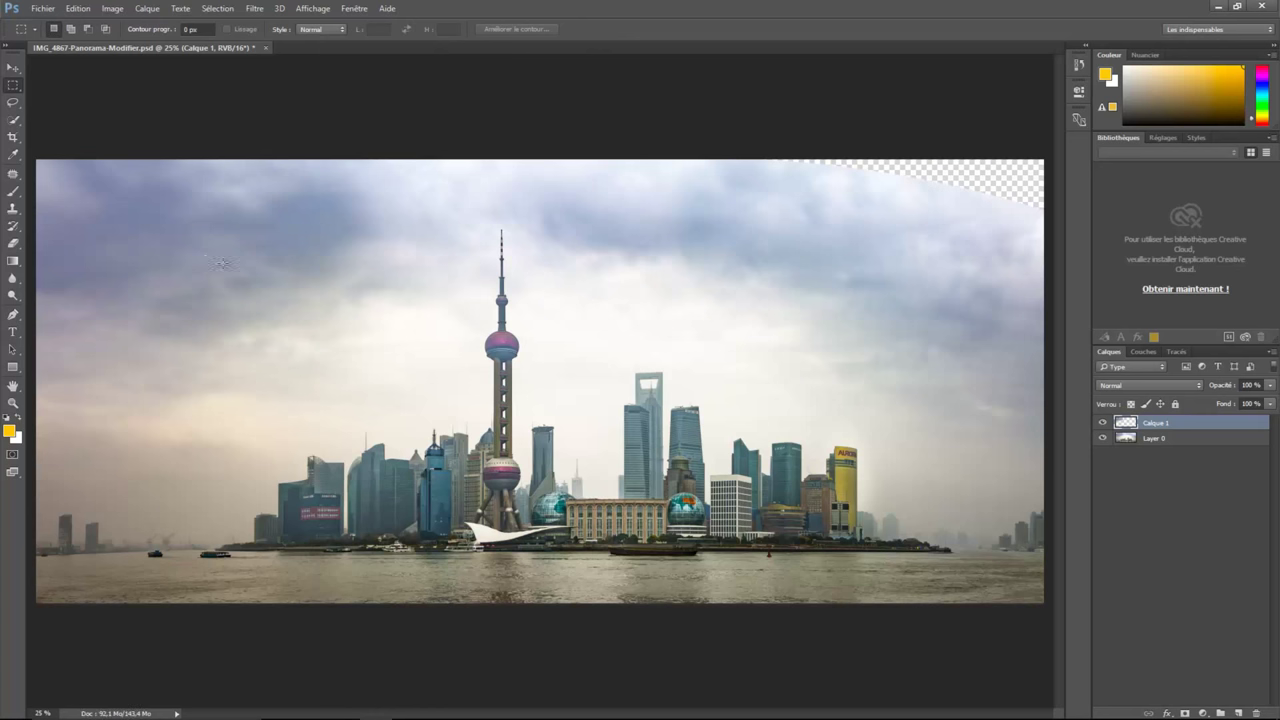
- On Layer 0, copy the sky near the empty top-right corner onto a new layer
{"action": "left_click", "coordinate": [1183, 444]}
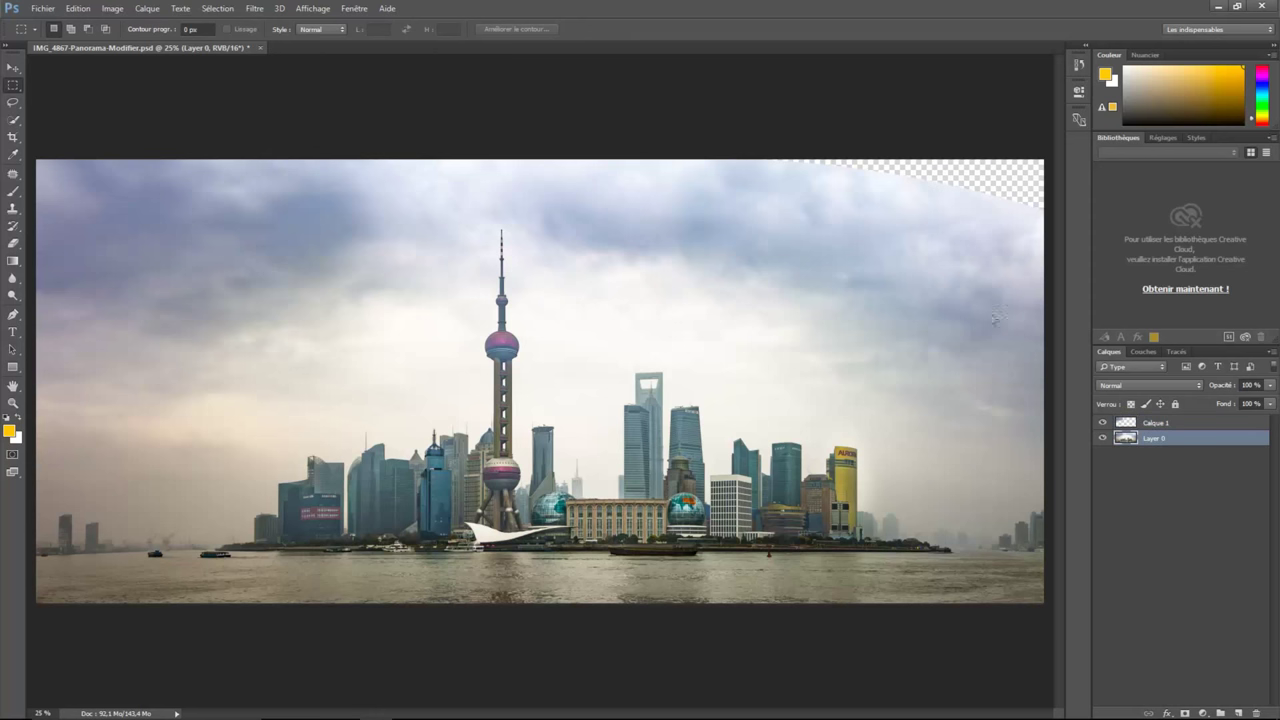
{"action": "left_click_drag", "start_coordinate": [628, 158], "coordinate": [1056, 325]}
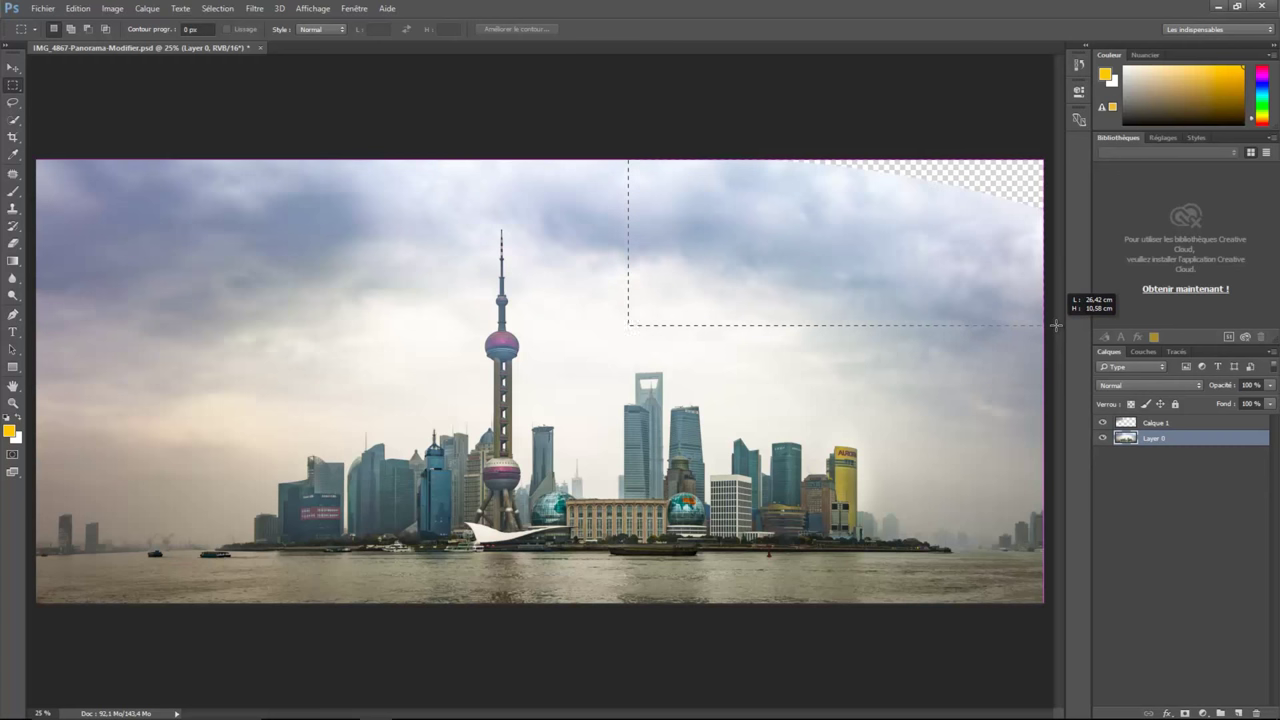
{"action": "left_click_drag", "start_coordinate": [1056, 325], "coordinate": [1055, 327]}
{"action": "right_click", "coordinate": [811, 248]}
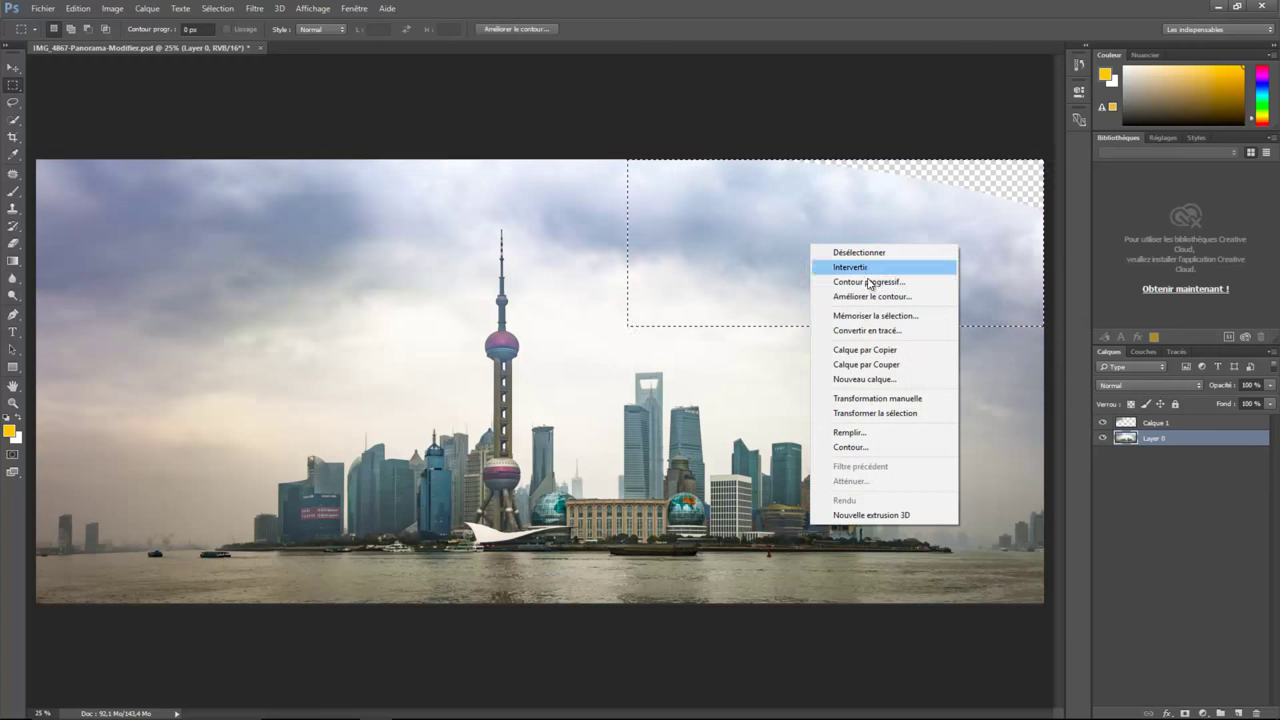
{"action": "left_click", "coordinate": [874, 346]}
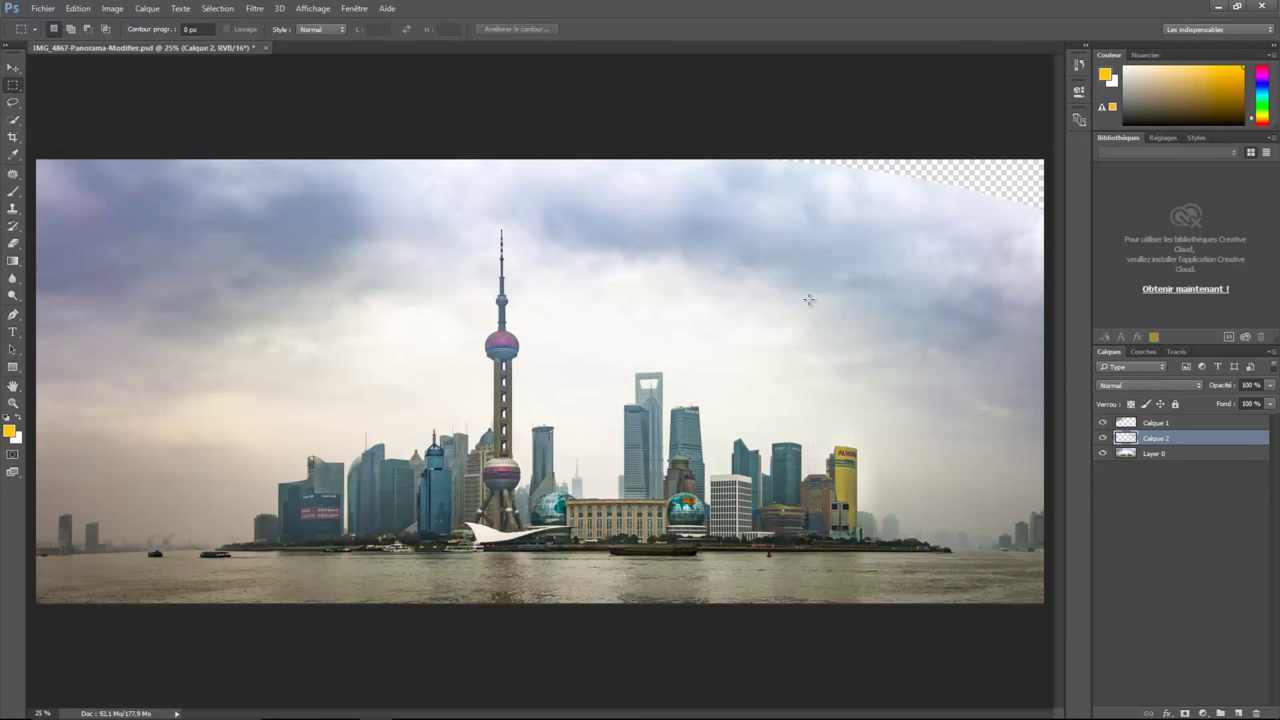
- Warp the copied sky patch up over the empty corner, then quit Photoshop, saving the panorama
{"action": "left_click", "coordinate": [78, 8]}
{"action": "mouse_move", "coordinate": [118, 288]}
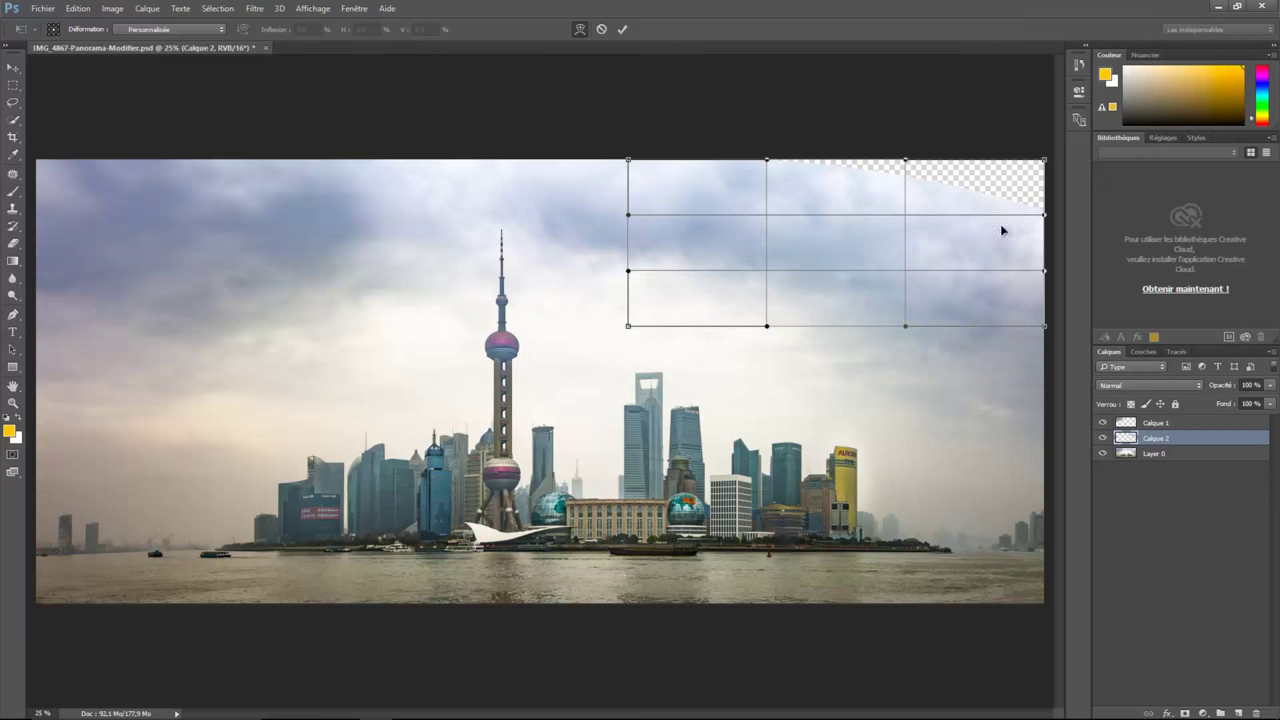
{"action": "mouse_move", "coordinate": [1050, 132]}
{"action": "left_mouse_down"}
{"action": "mouse_move", "coordinate": [1064, 46]}
{"action": "mouse_move", "coordinate": [1054, 75]}
{"action": "left_mouse_up"}
{"action": "left_click_drag", "start_coordinate": [907, 155], "coordinate": [906, 124]}
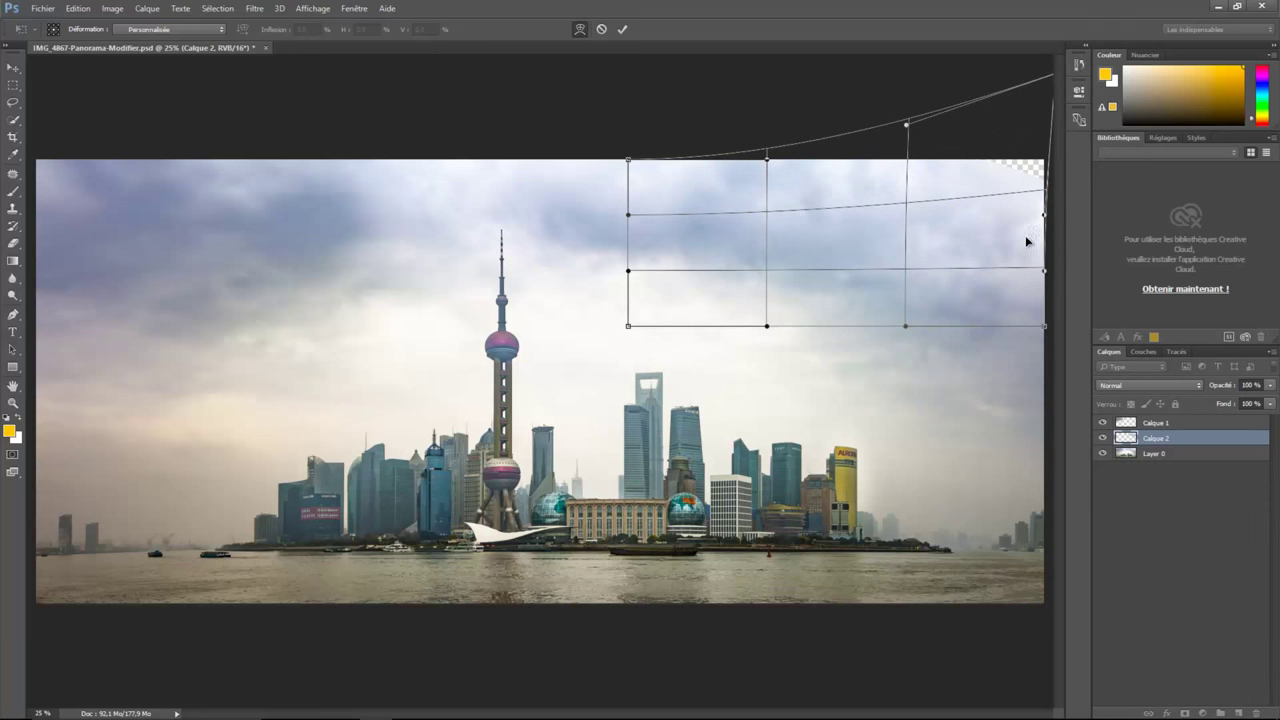
{"action": "left_click_drag", "start_coordinate": [1045, 213], "coordinate": [1051, 171]}
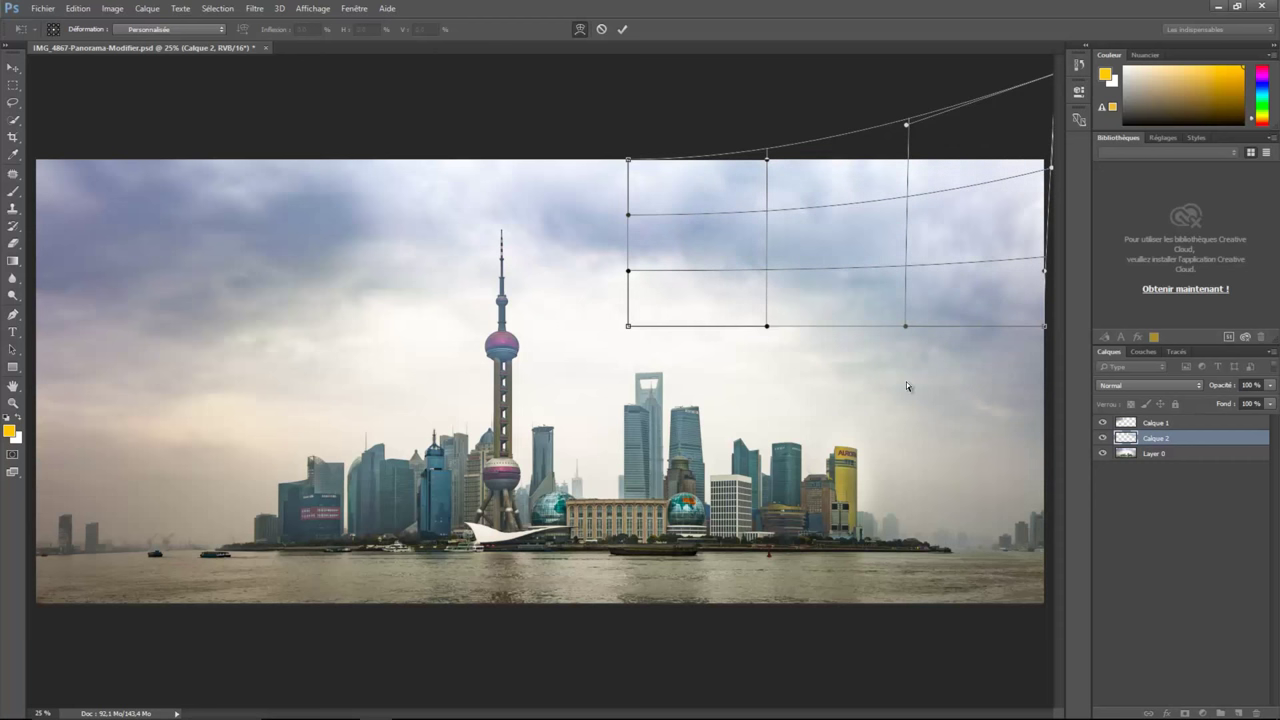
{"action": "key", "text": "m"}
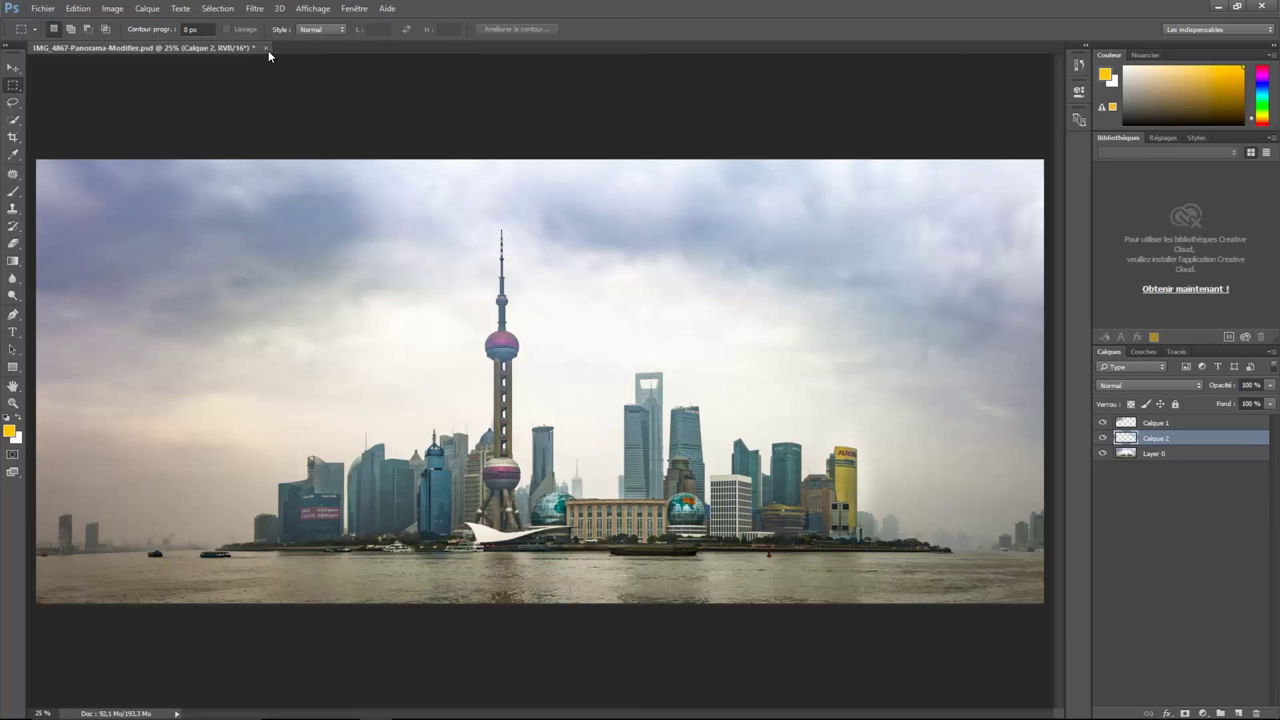
{"action": "key", "text": "ctrl+q"}
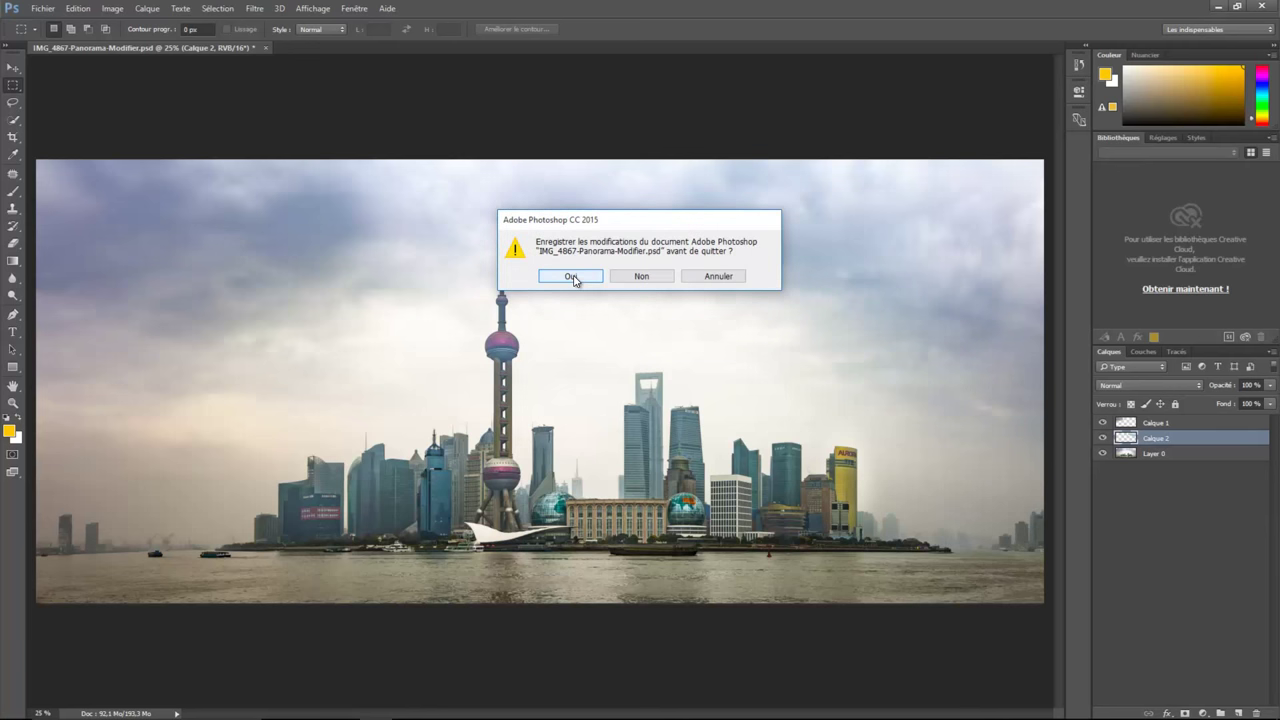
{"action": "left_click", "coordinate": [571, 277]}
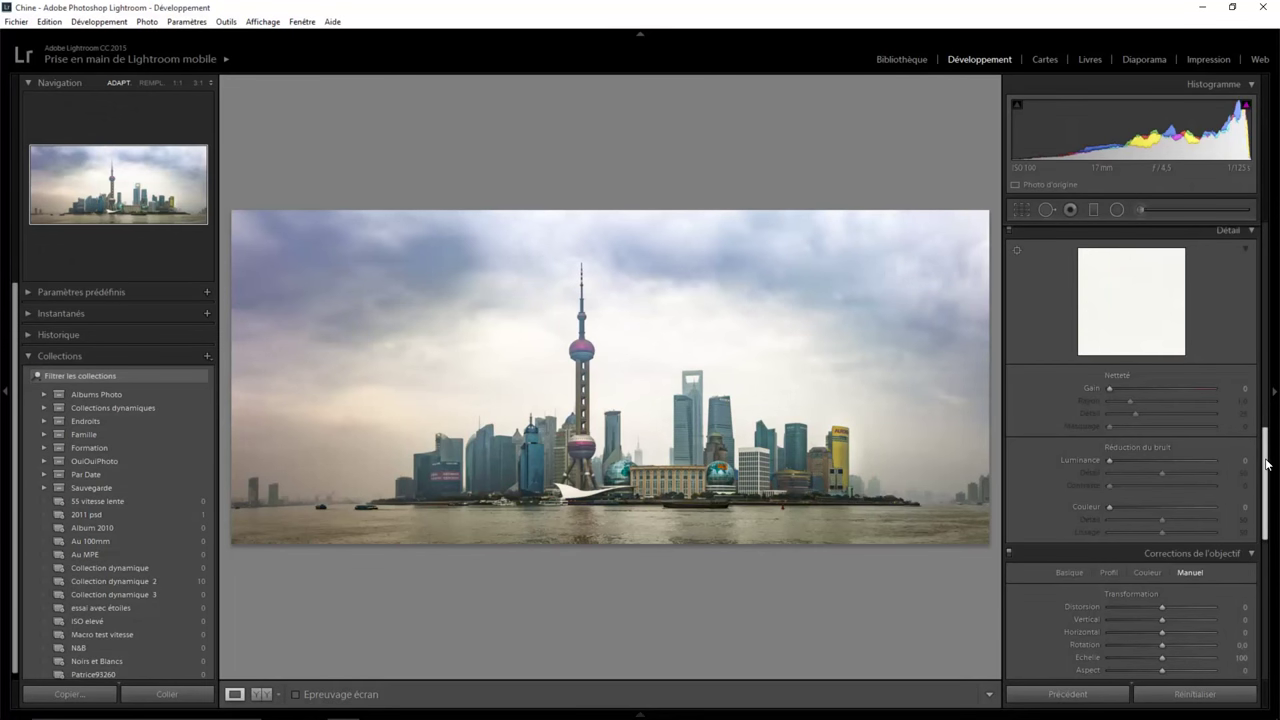
- In HSL Luminance, set Red to +30, Orange to +26 and Yellow to +23
{"action": "left_click_drag", "start_coordinate": [1267, 464], "coordinate": [1272, 596]}
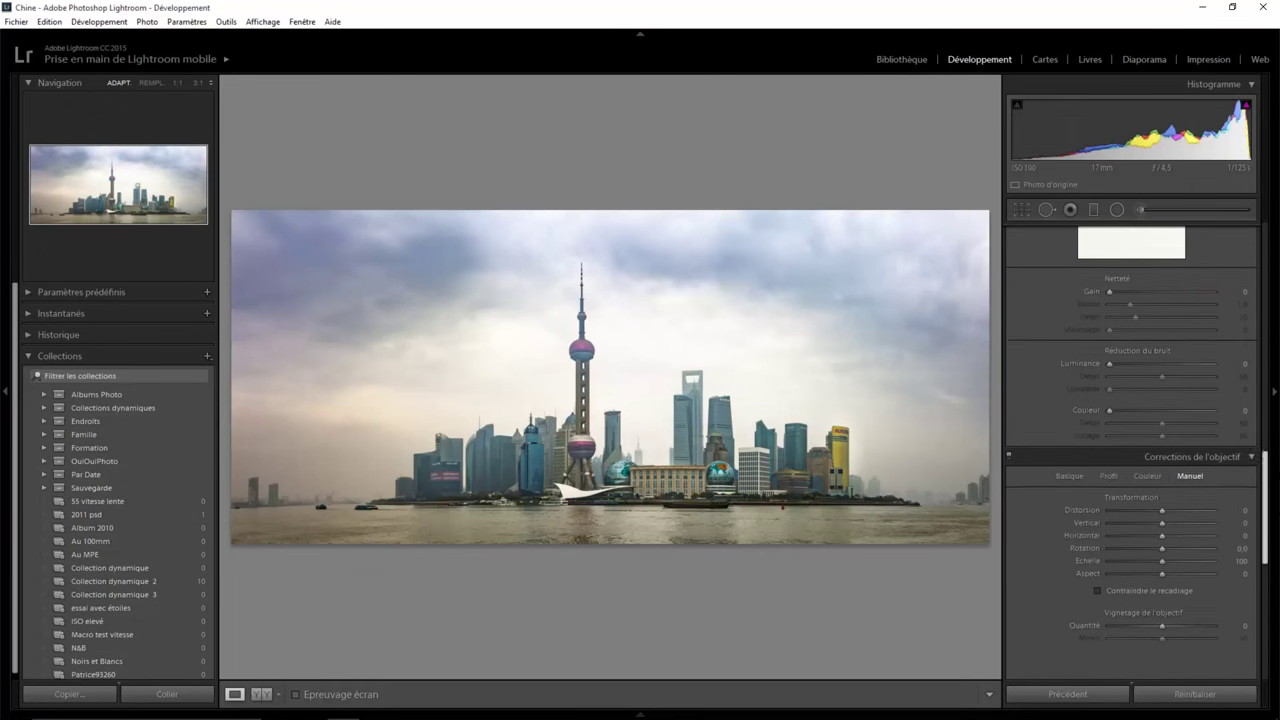
{"action": "scroll", "coordinate": [1193, 408], "scroll_direction": "up", "scroll_amount": 3}
{"action": "scroll", "coordinate": [1193, 408], "scroll_direction": "up", "scroll_amount": 3}
{"action": "scroll", "coordinate": [1193, 408], "scroll_direction": "up", "scroll_amount": 3}
{"action": "scroll", "coordinate": [1193, 408], "scroll_direction": "up", "scroll_amount": 2}
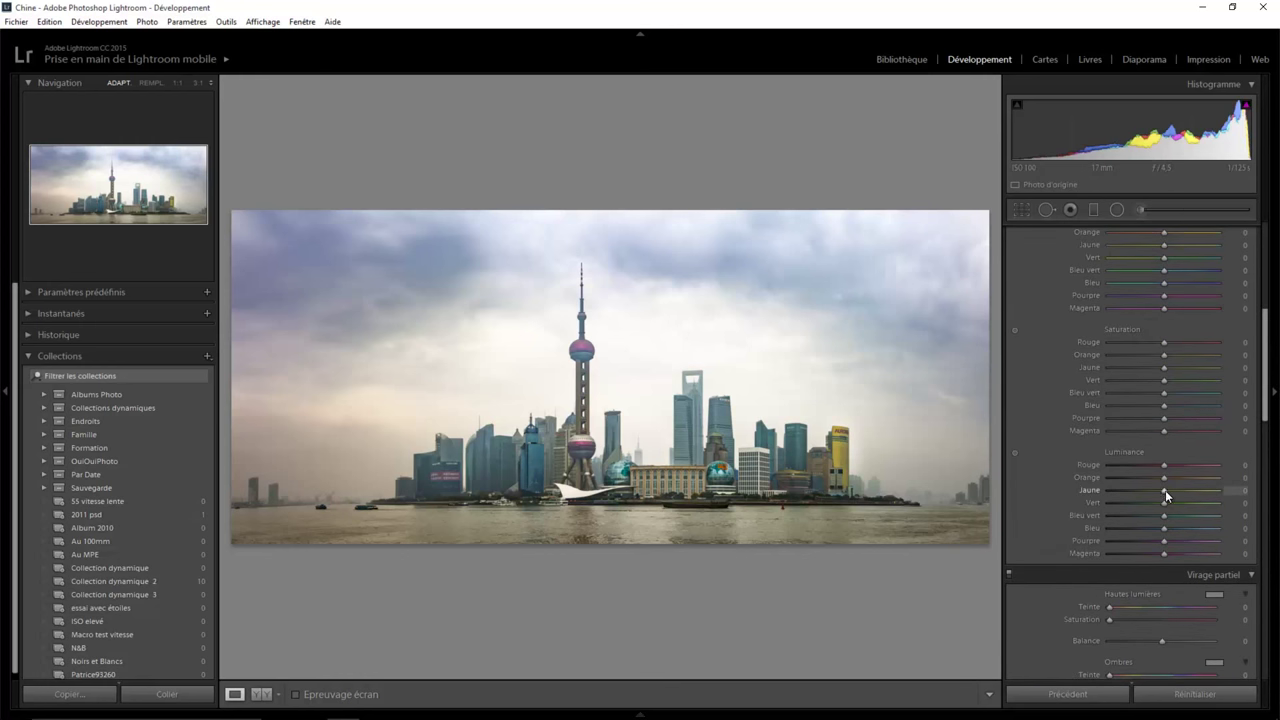
{"action": "mouse_move", "coordinate": [1164, 494]}
{"action": "left_mouse_down"}
{"action": "mouse_move", "coordinate": [1197, 490]}
{"action": "mouse_move", "coordinate": [1168, 490]}
{"action": "left_mouse_up"}
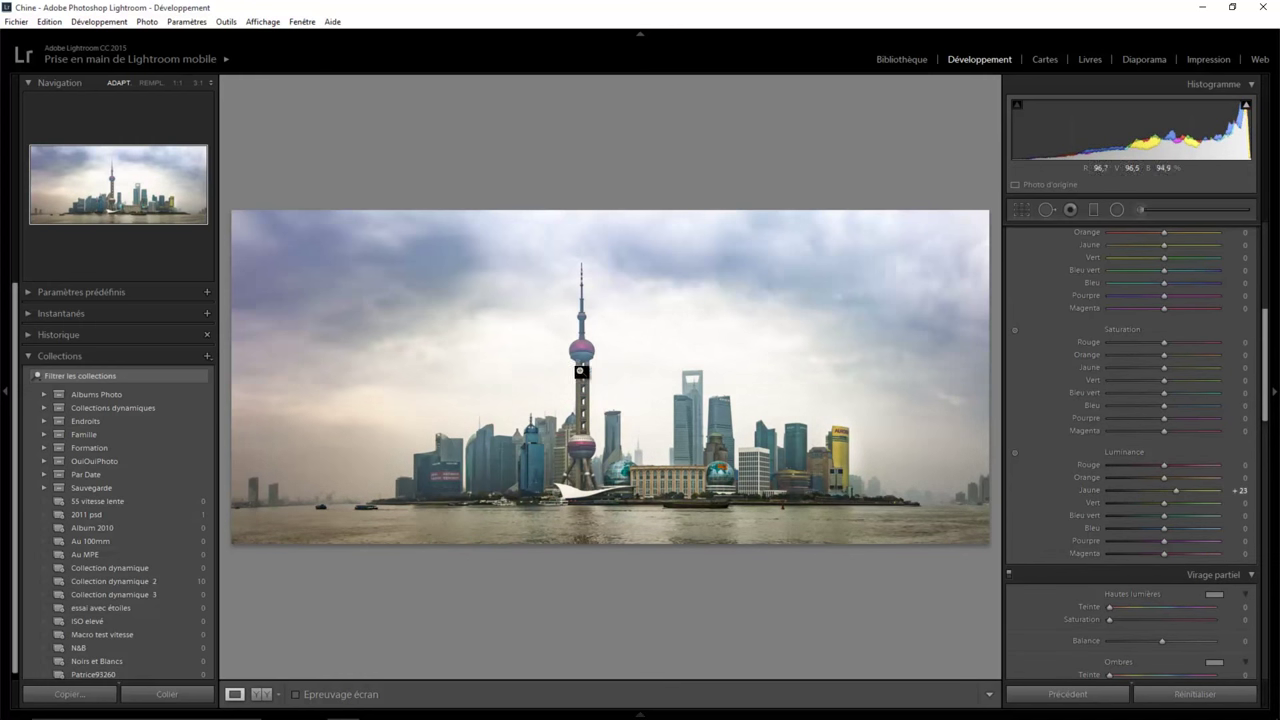
{"action": "mouse_move", "coordinate": [1163, 477]}
{"action": "left_mouse_down"}
{"action": "mouse_move", "coordinate": [1184, 477]}
{"action": "mouse_move", "coordinate": [1102, 474]}
{"action": "mouse_move", "coordinate": [1156, 477]}
{"action": "left_mouse_up"}
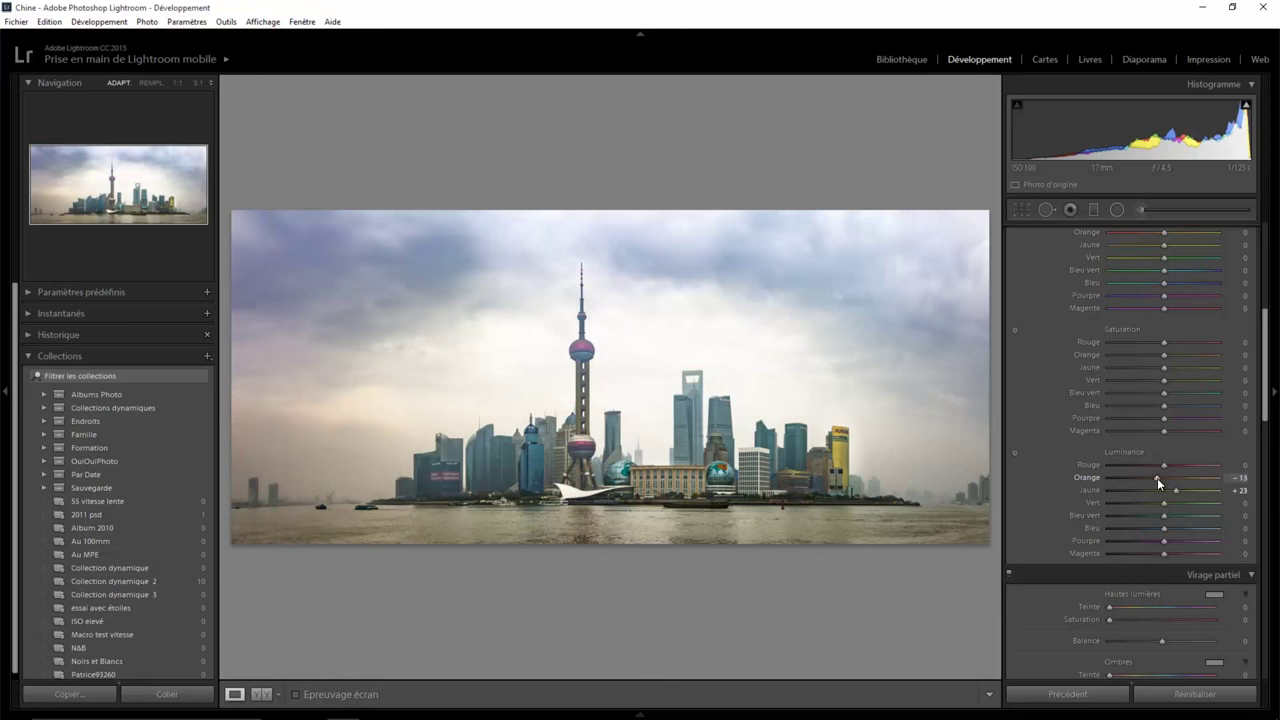
{"action": "double_click", "coordinate": [1158, 480]}
{"action": "mouse_move", "coordinate": [1178, 478]}
{"action": "left_mouse_down"}
{"action": "mouse_move", "coordinate": [1129, 465]}
{"action": "mouse_move", "coordinate": [1177, 469]}
{"action": "left_mouse_up"}
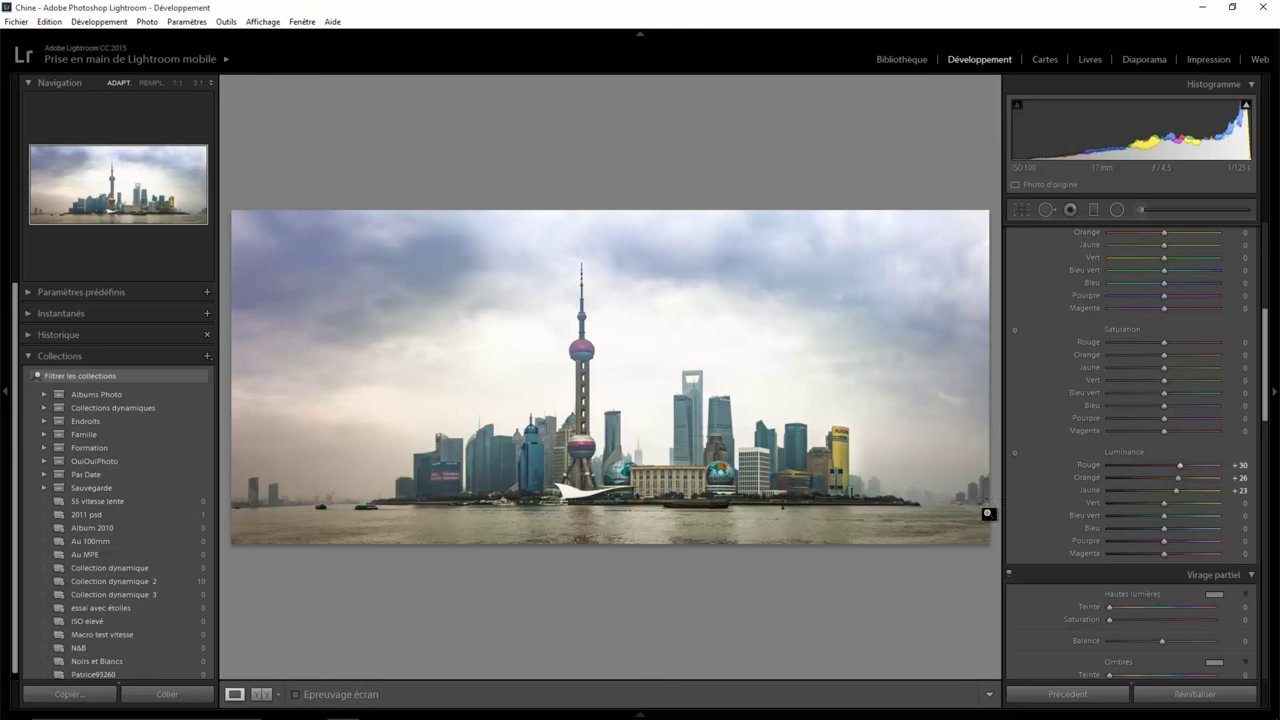